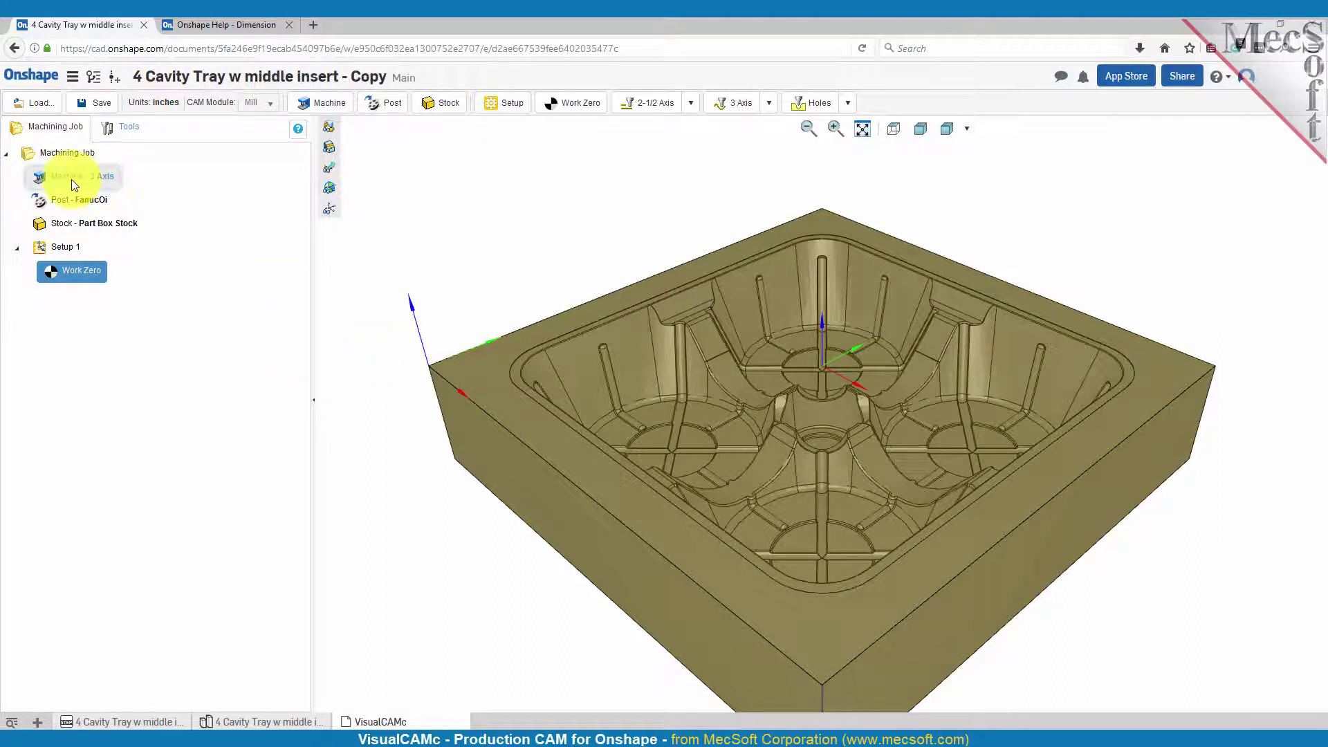
Review the machining job's post-processor, stock, setup and work zero entries
click(58, 205)
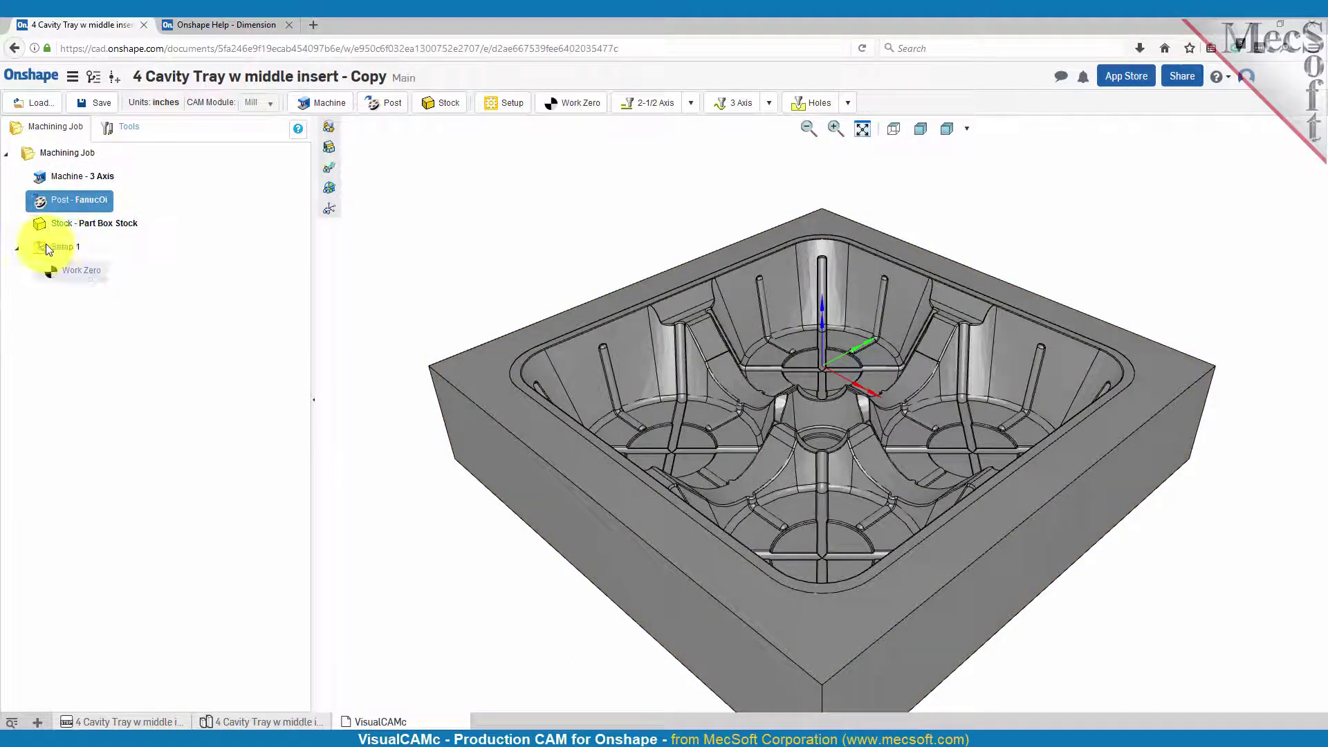
click(61, 225)
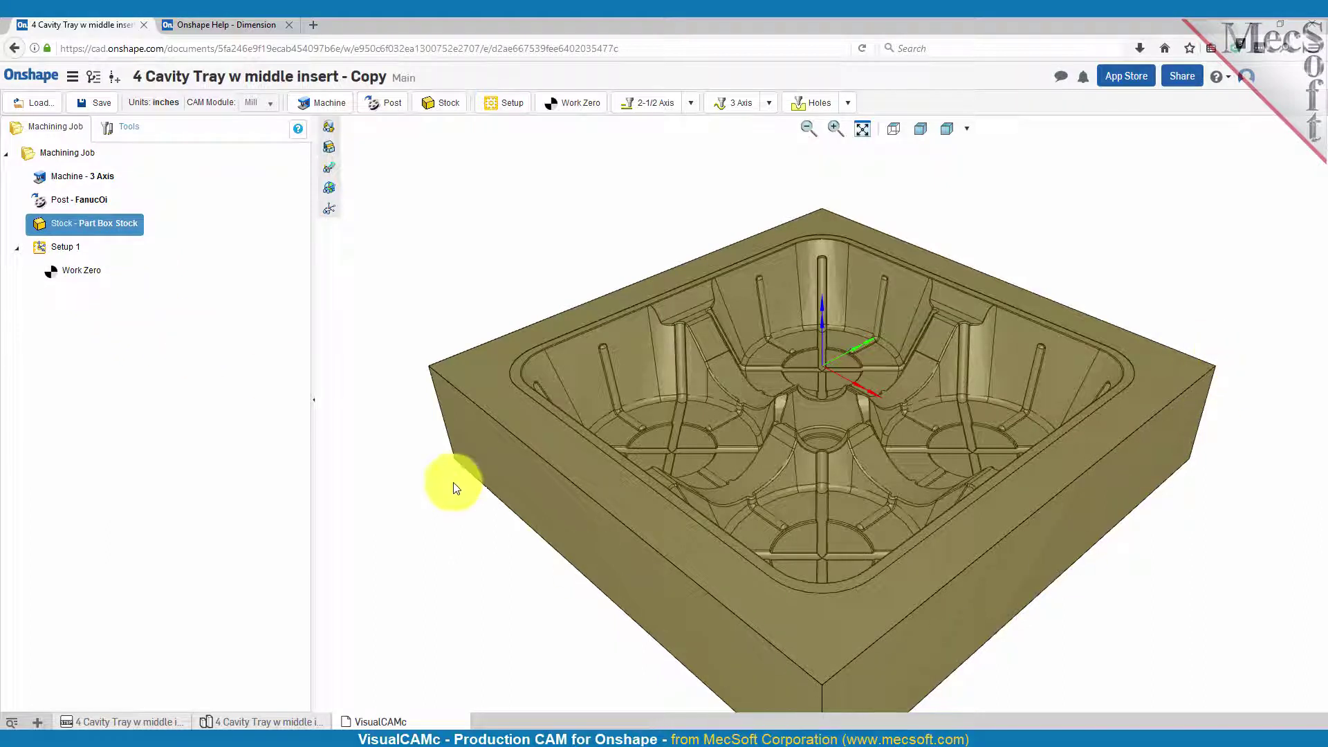
click(64, 248)
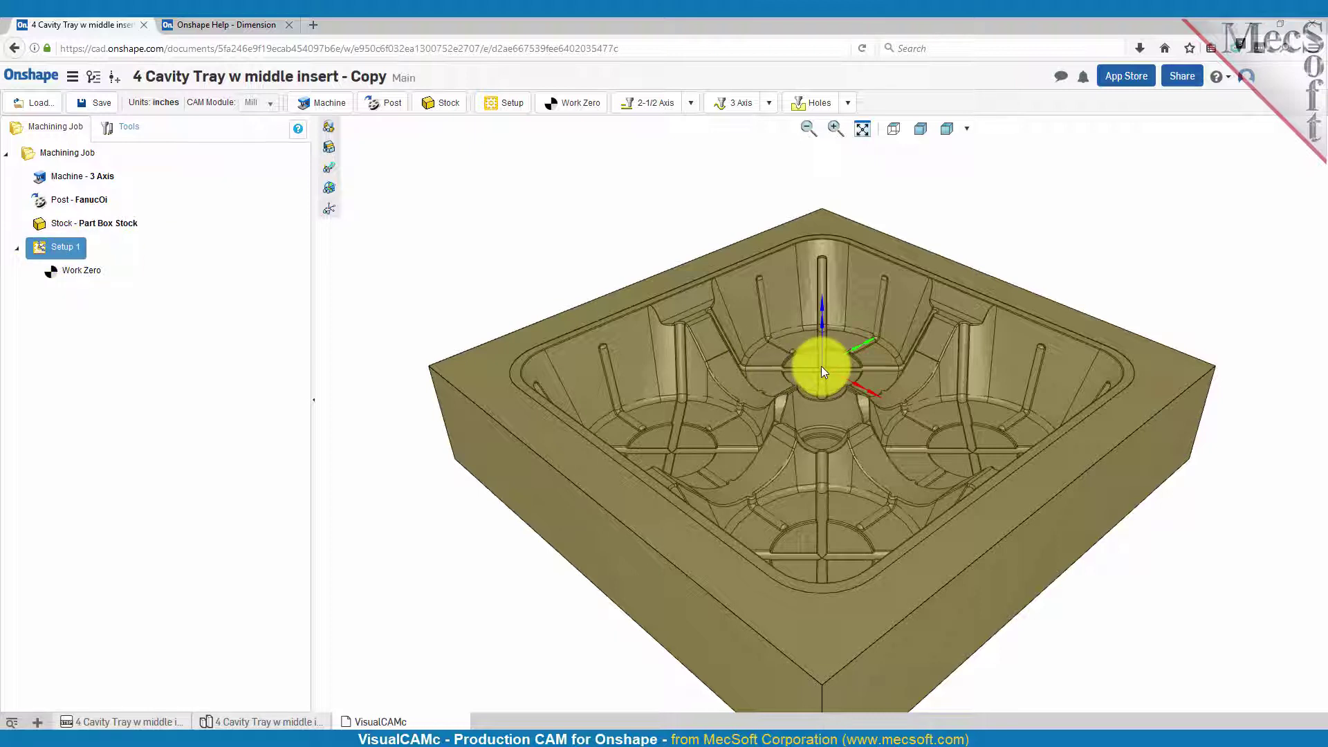
click(79, 274)
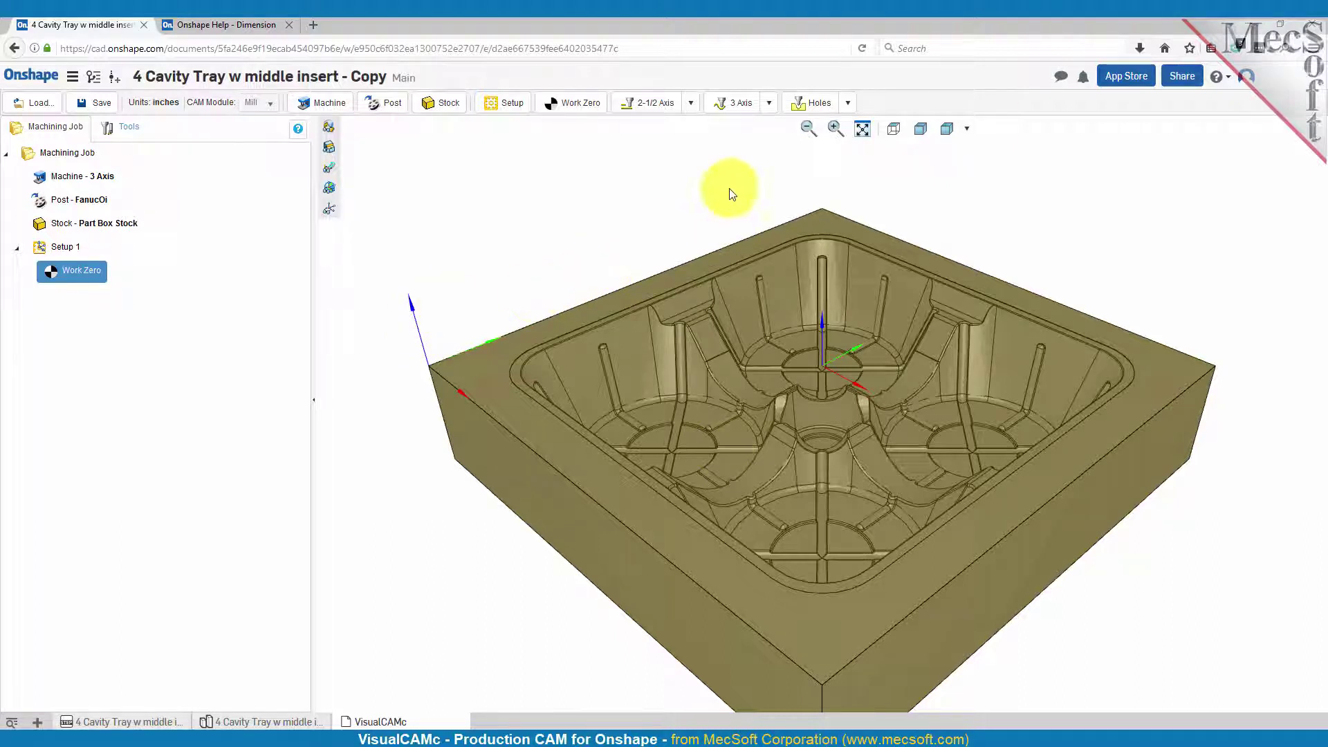
Create a 2-1/2 axis Facing operation with the Face Mill as its tool
click(692, 104)
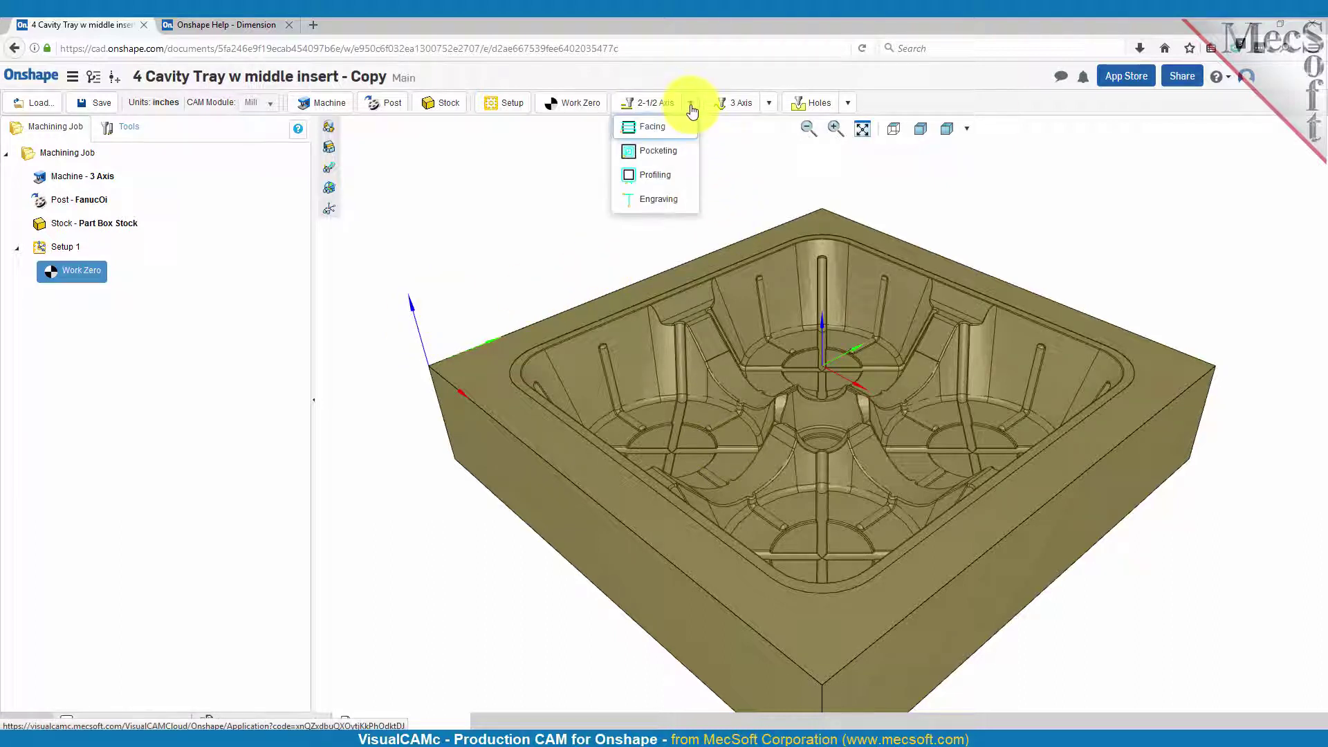
click(664, 131)
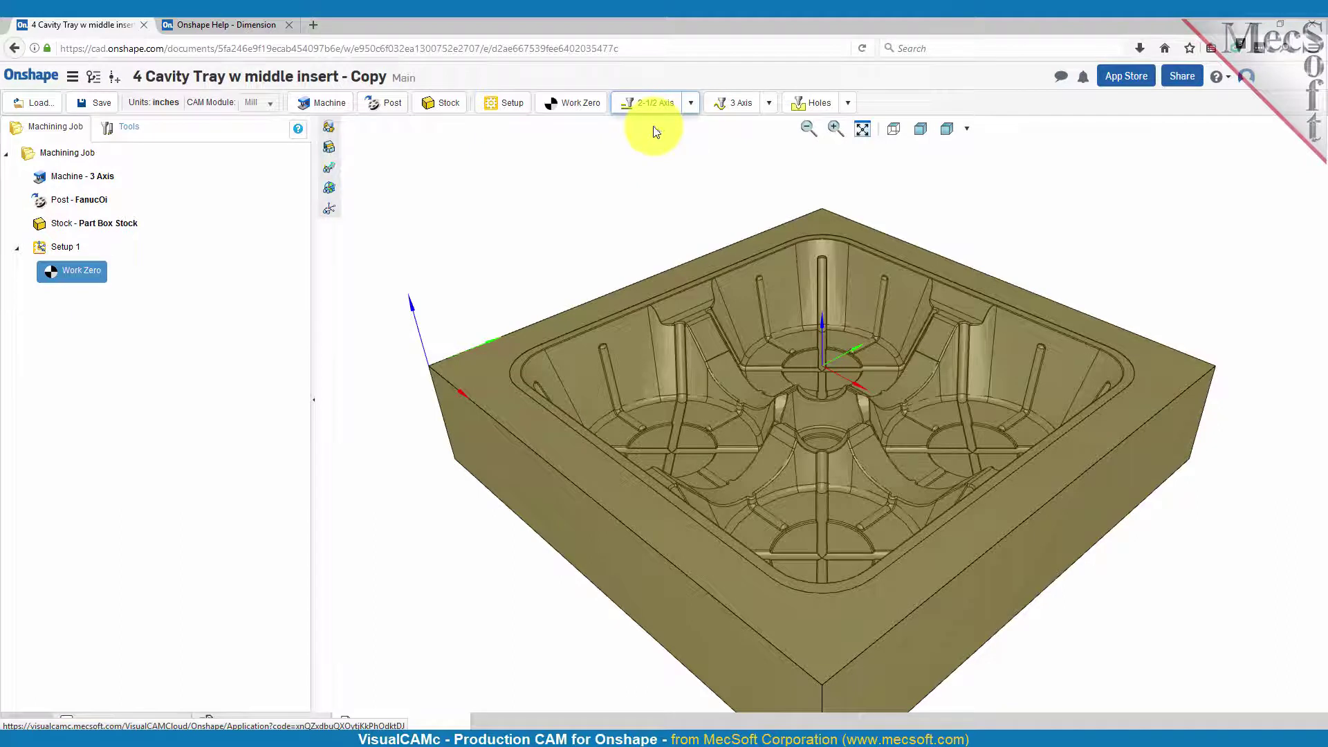
click(49, 217)
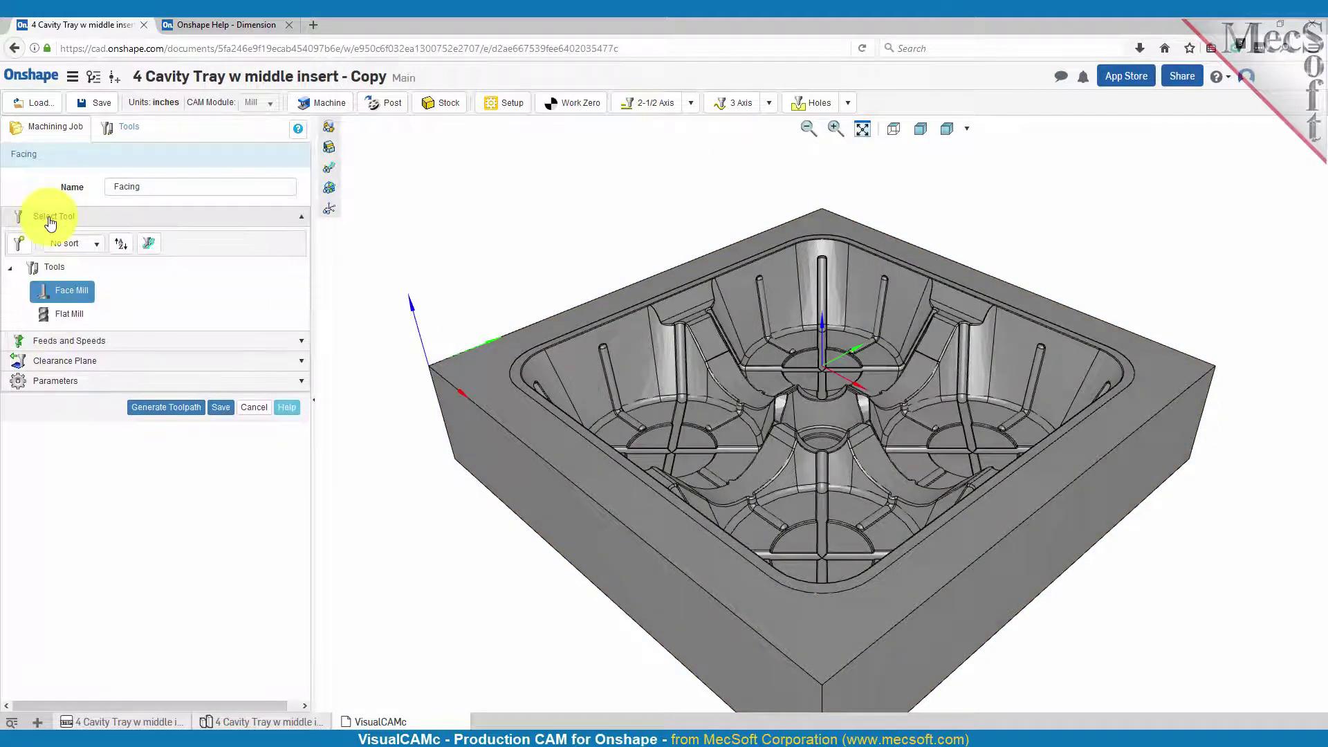
mouse_move(68, 296)
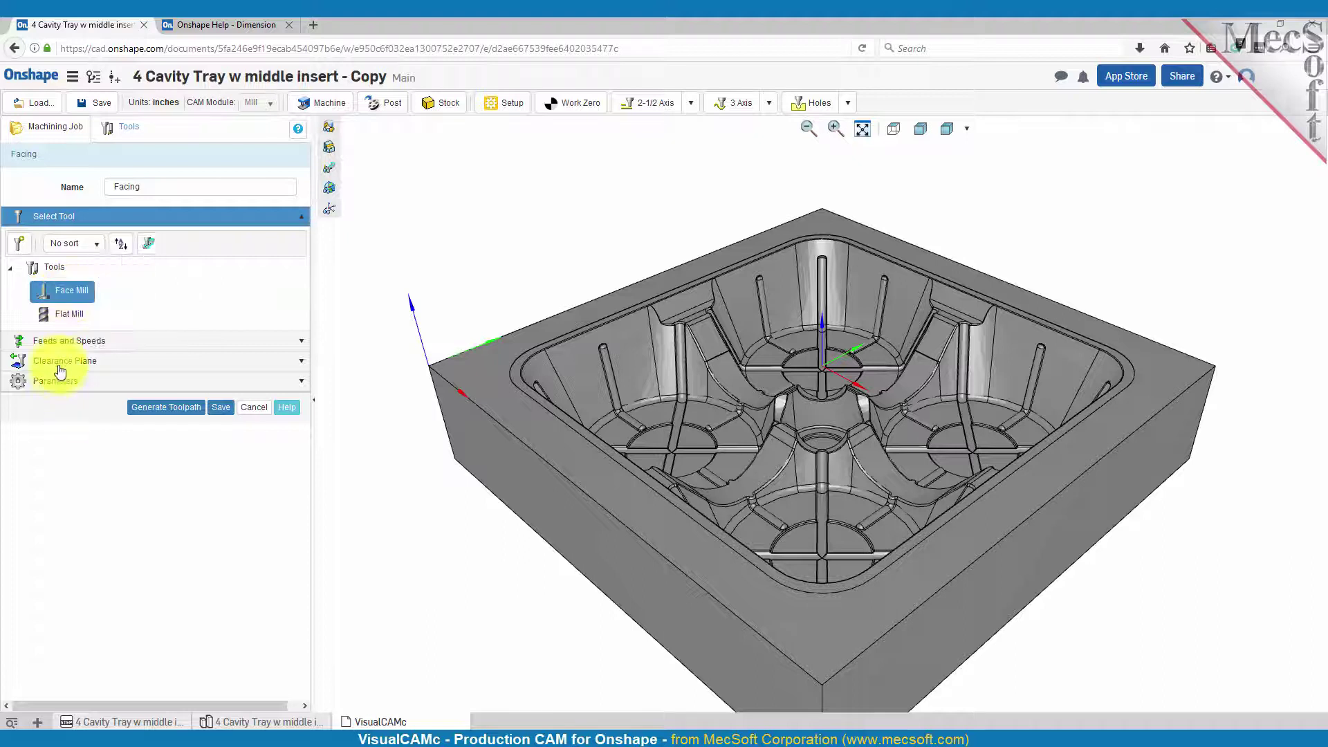
Review the facing operation's feeds and speeds, clearance plane, tolerance and stock settings
click(63, 341)
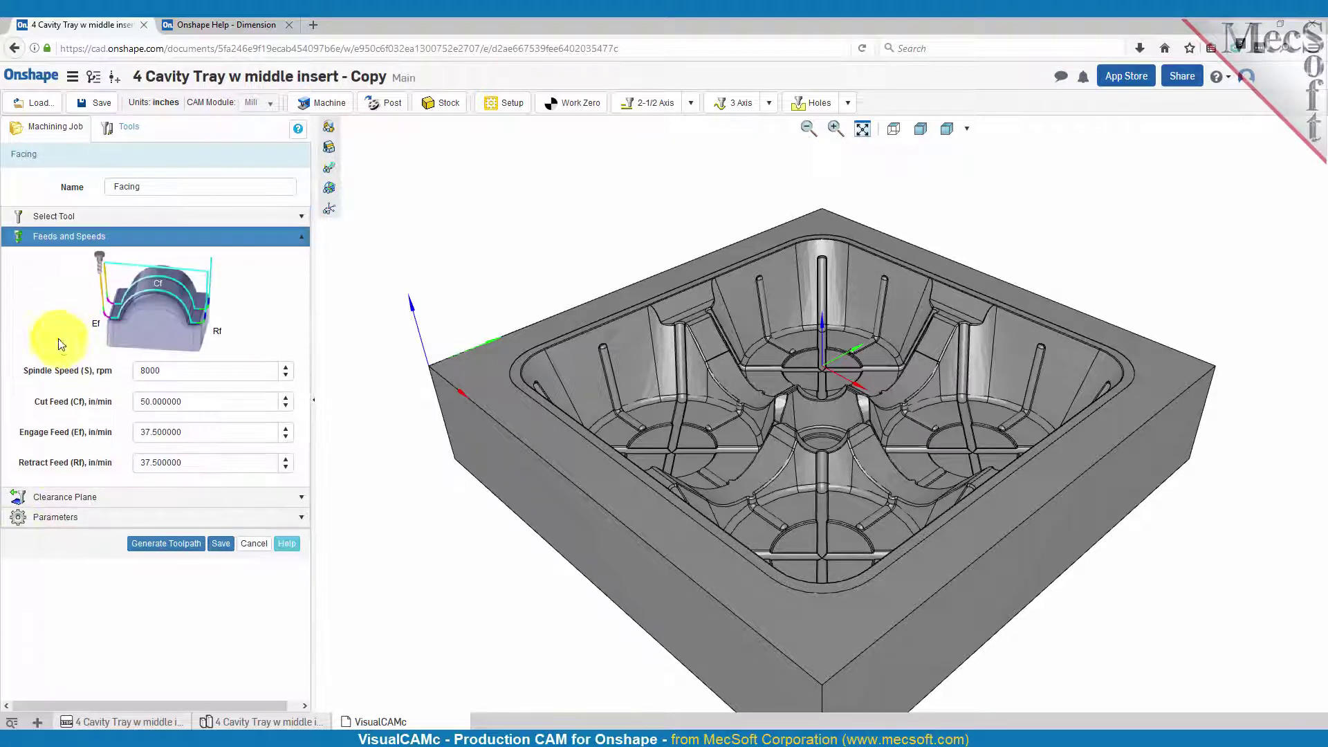
click(69, 499)
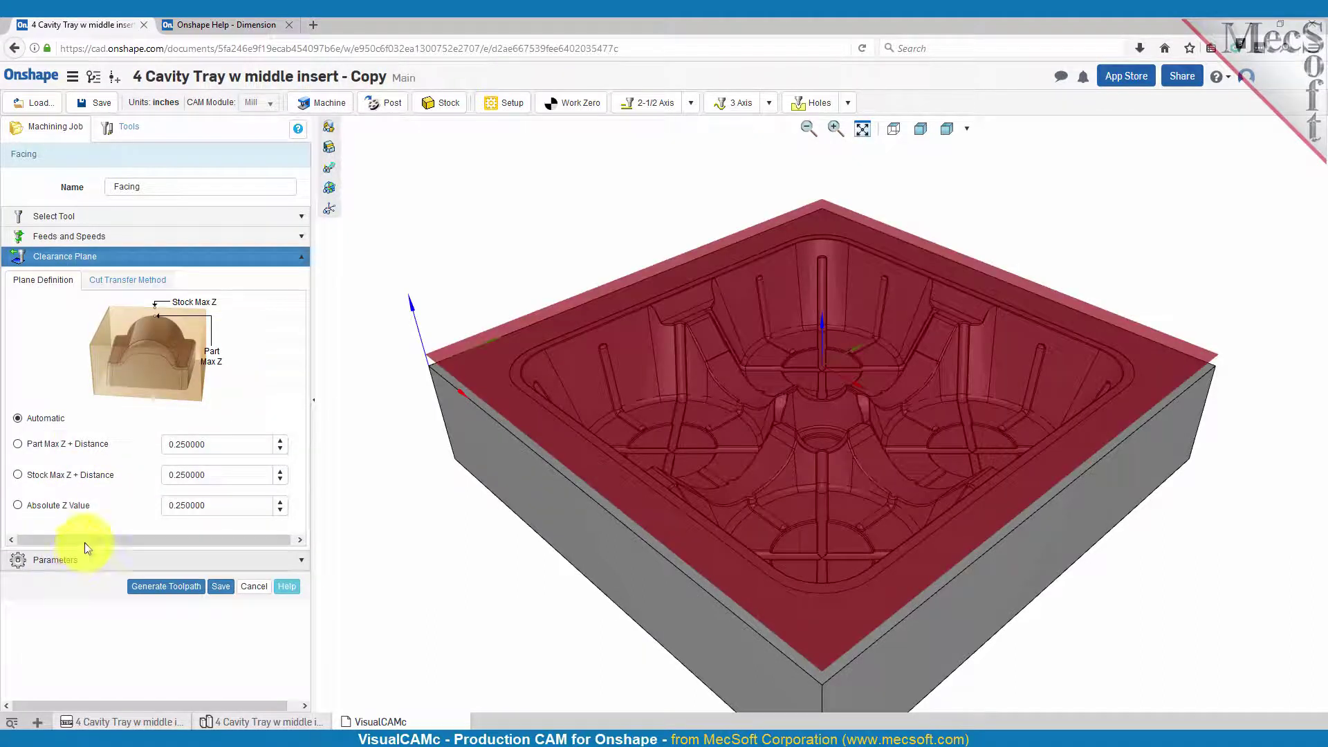
click(51, 562)
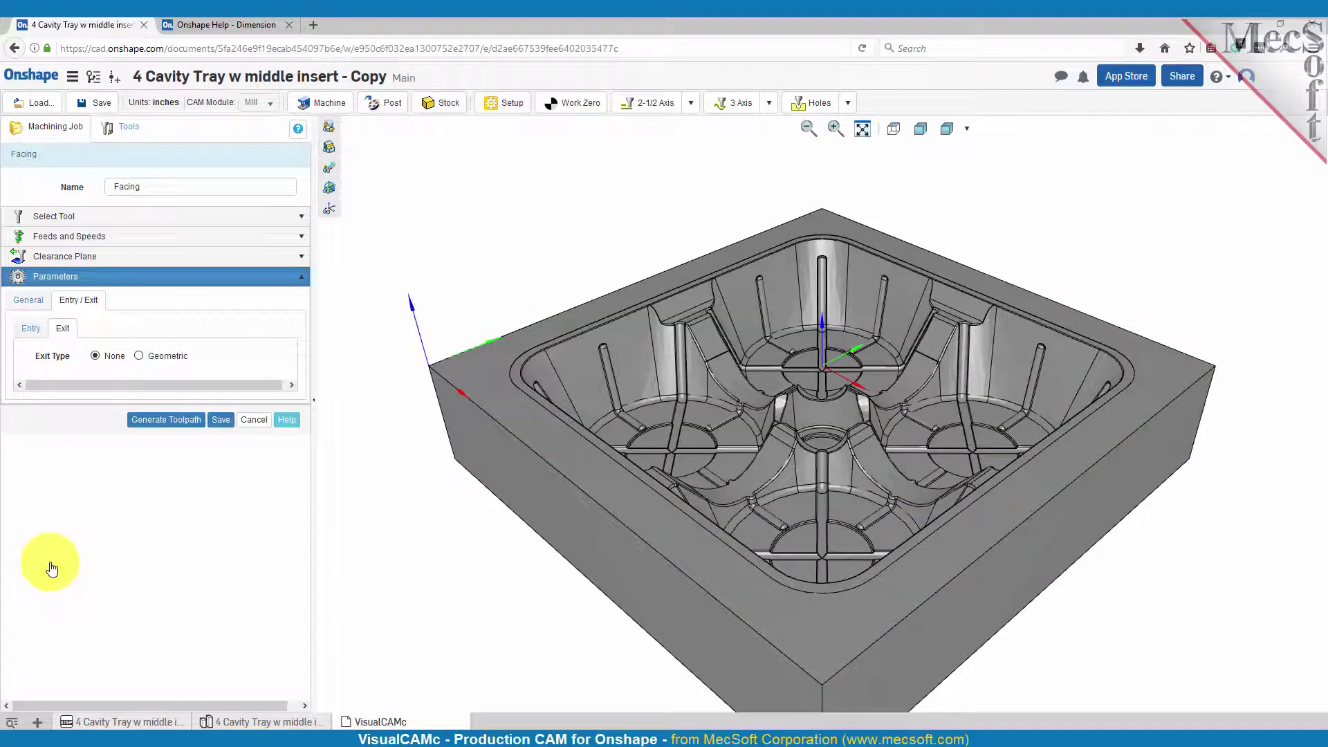
click(30, 300)
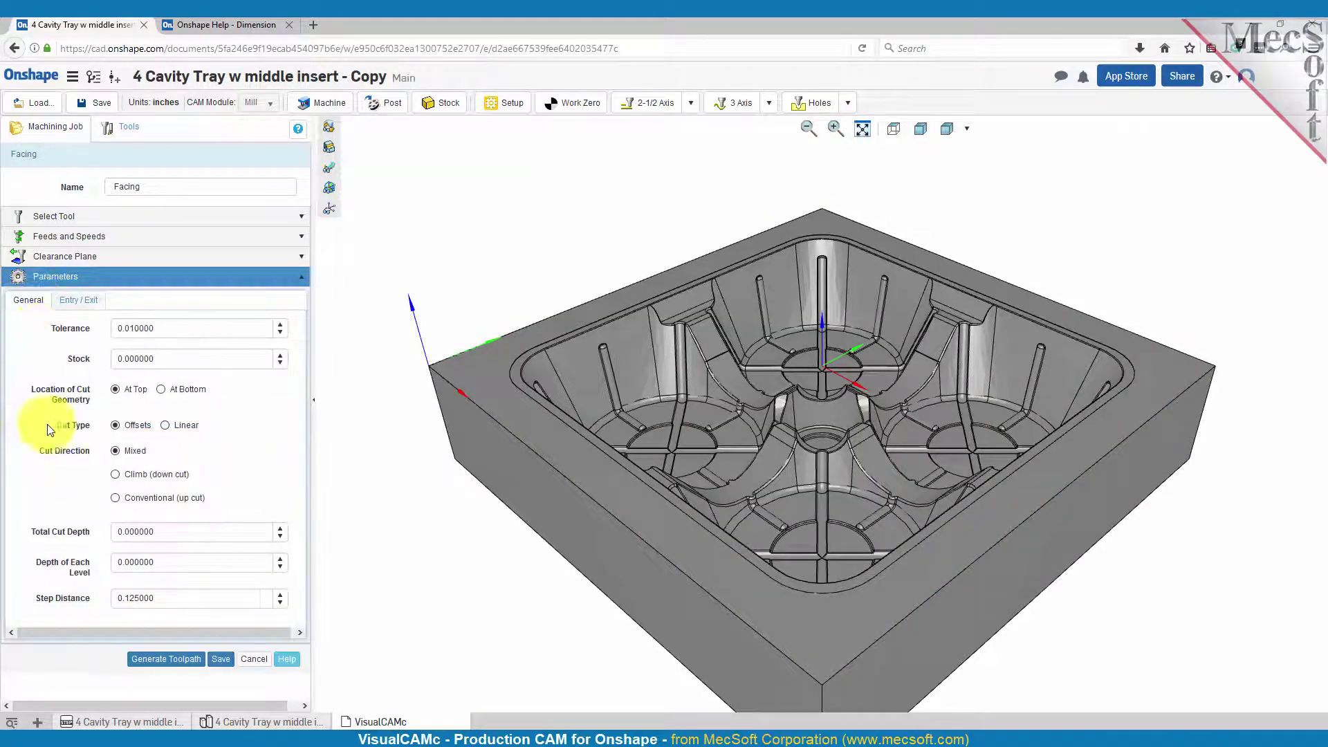
click(144, 331)
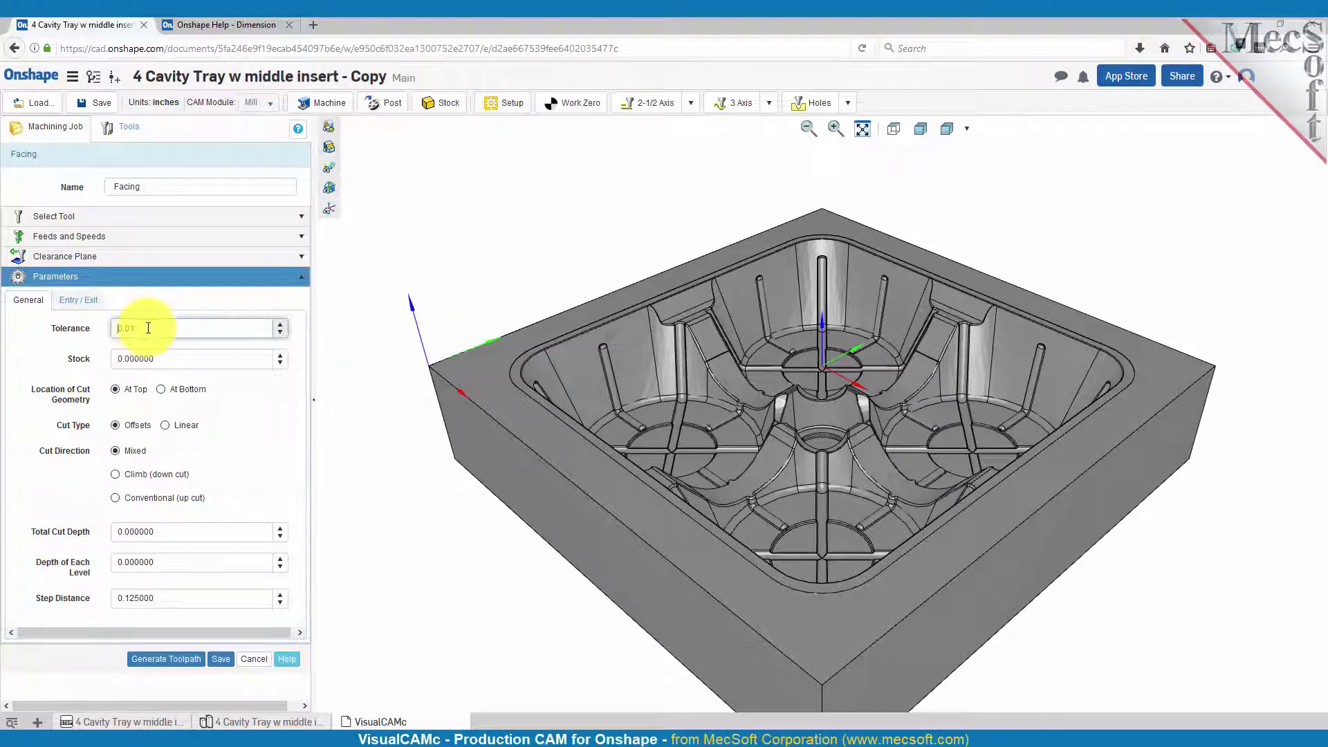
click(119, 359)
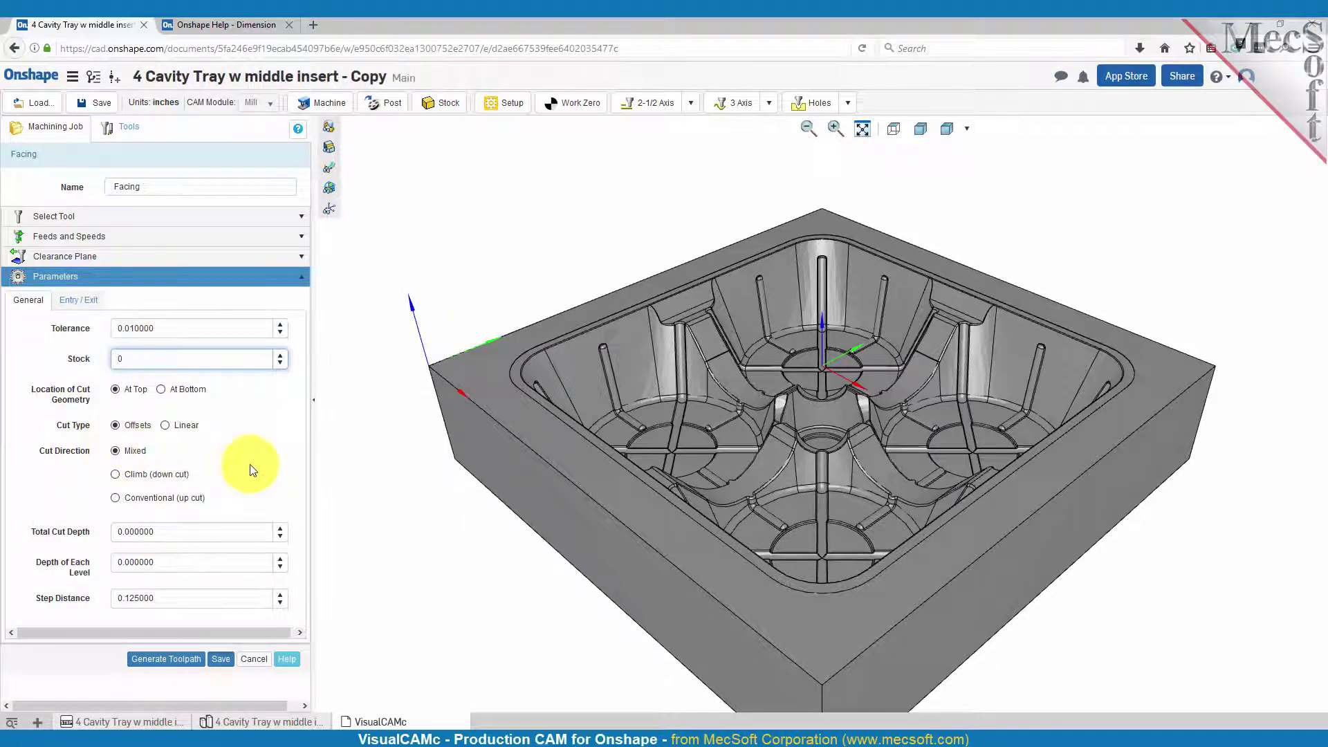
Select the block's outer top edges as the facing boundary and set the location of cut geometry to At Bottom
click(544, 320)
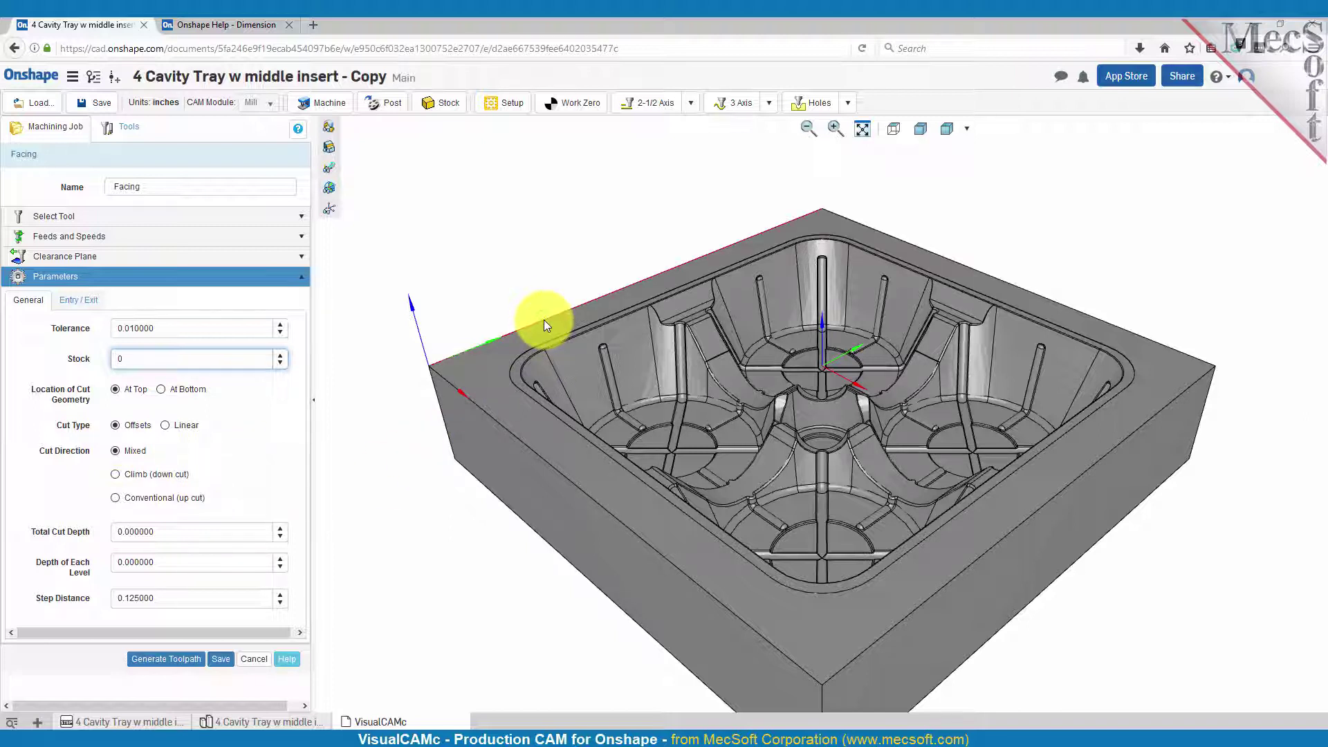
click(521, 443)
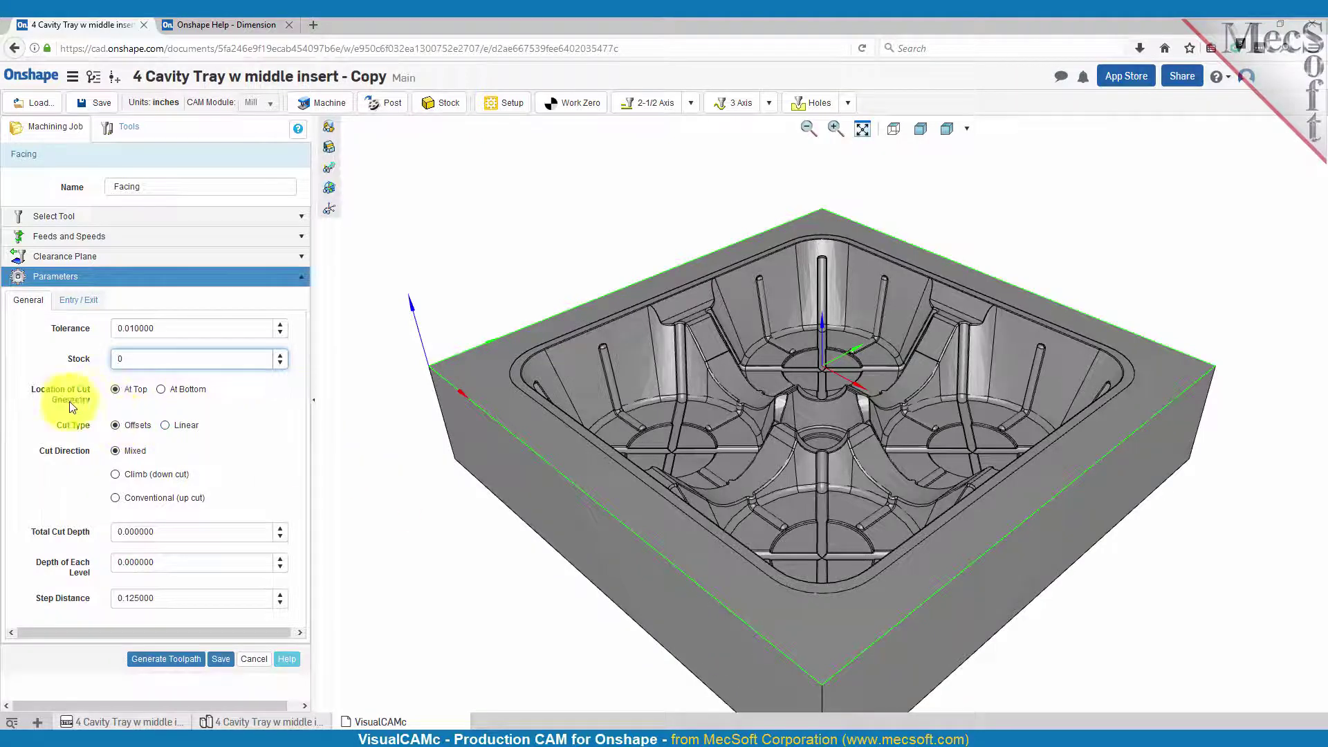
click(162, 391)
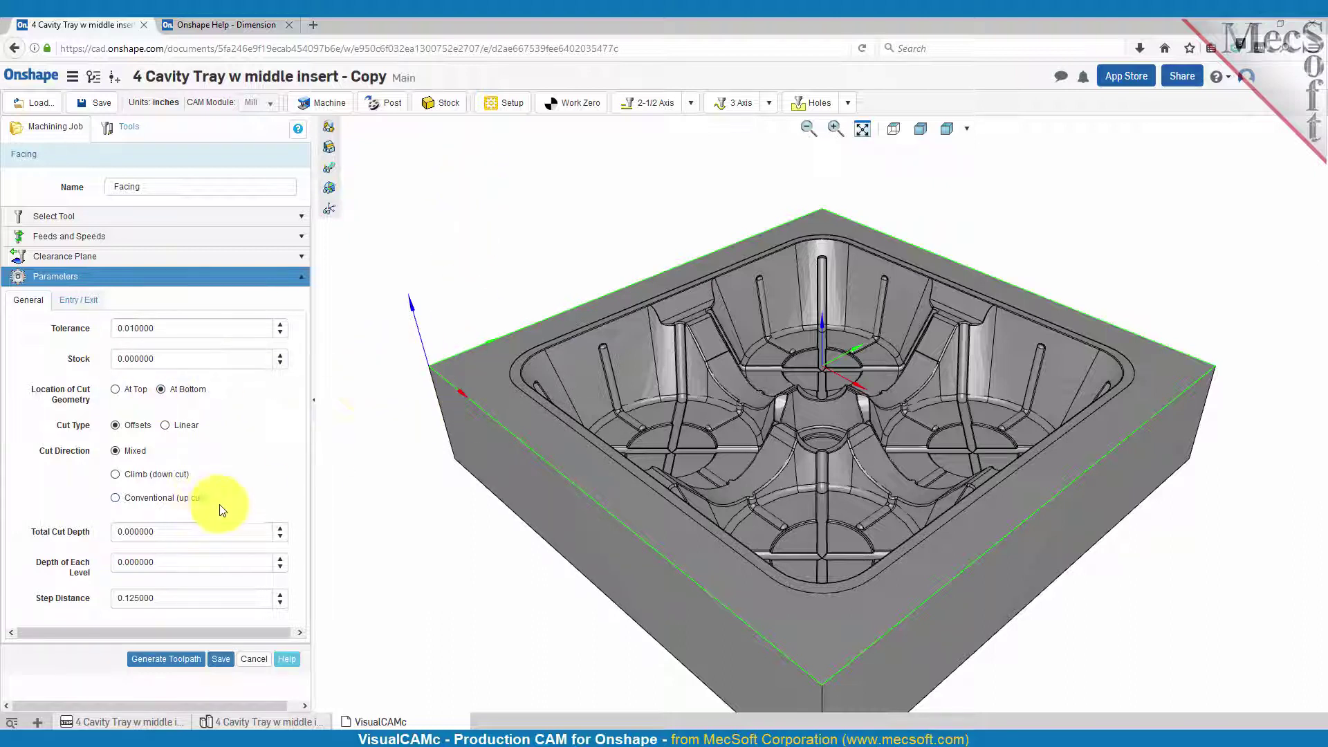
Set the facing cut type to Linear, keeping angle and depths at 0, with a step distance of 0.8 inches
click(166, 426)
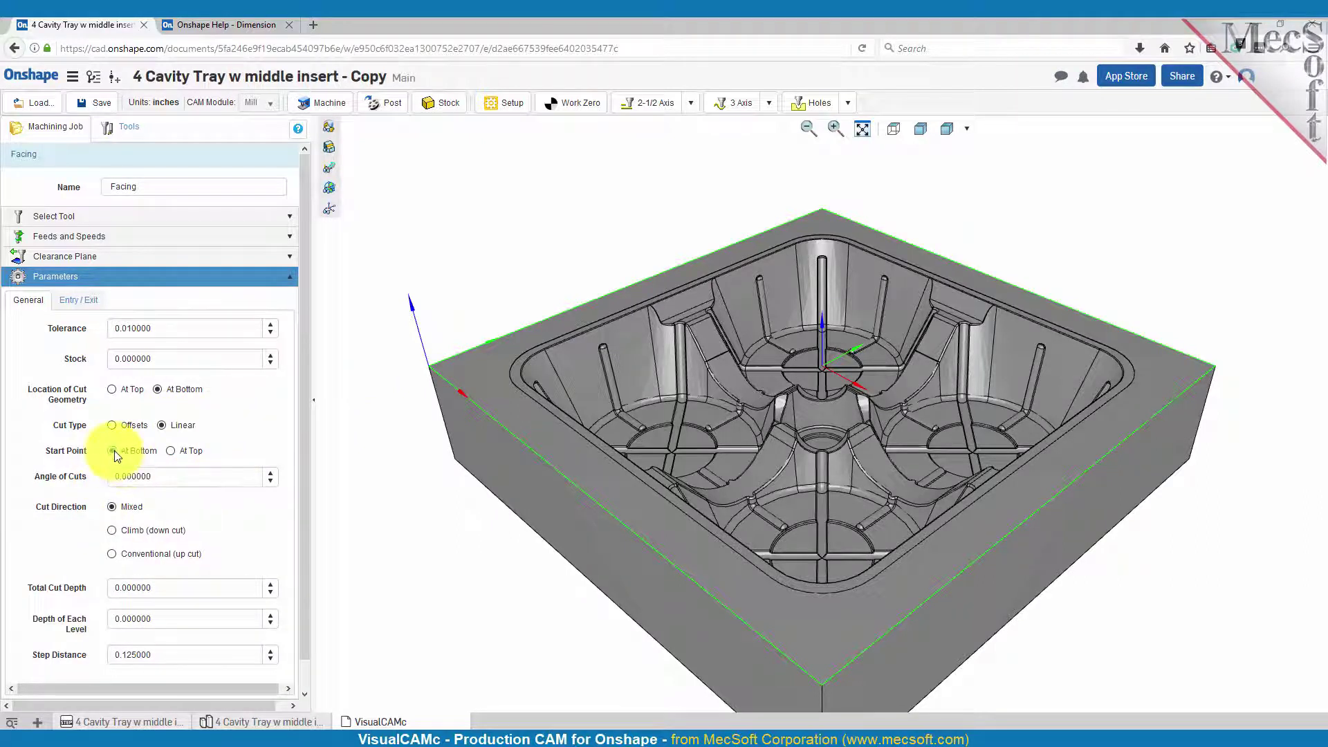
click(116, 484)
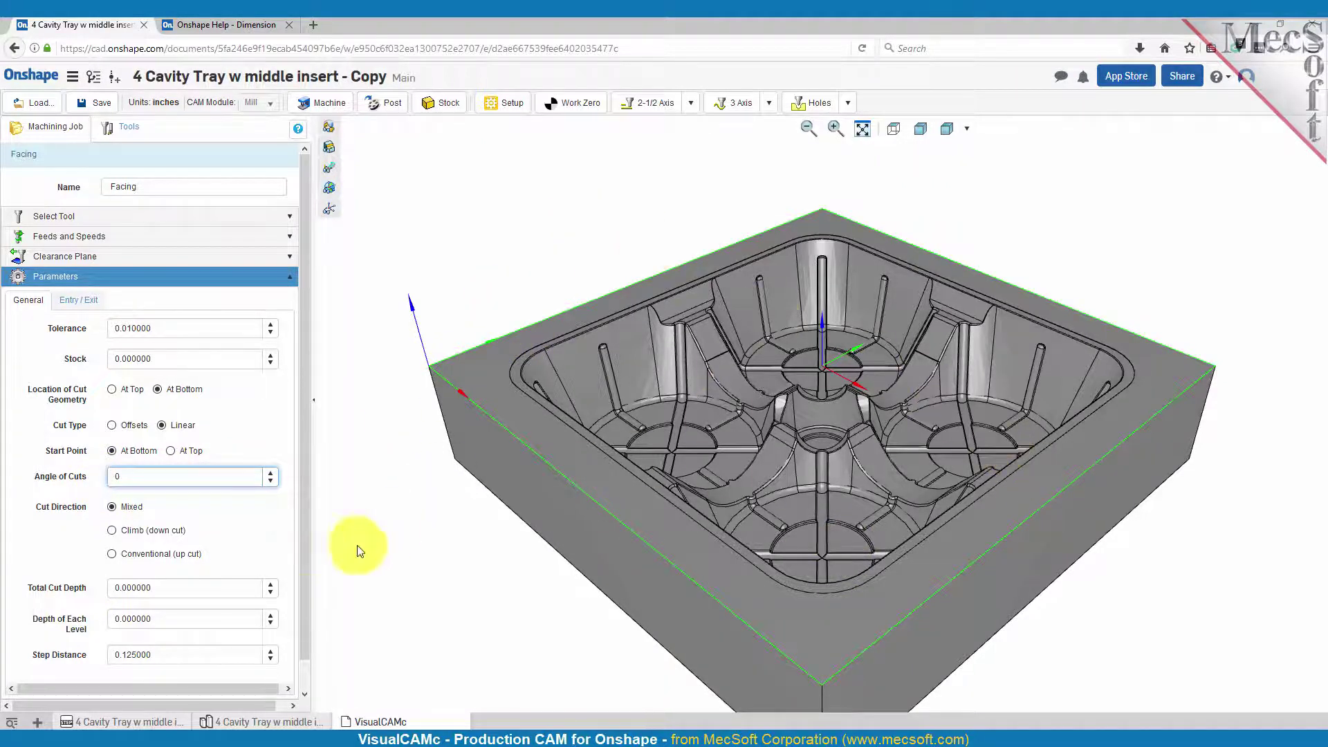
click(131, 588)
text(0)
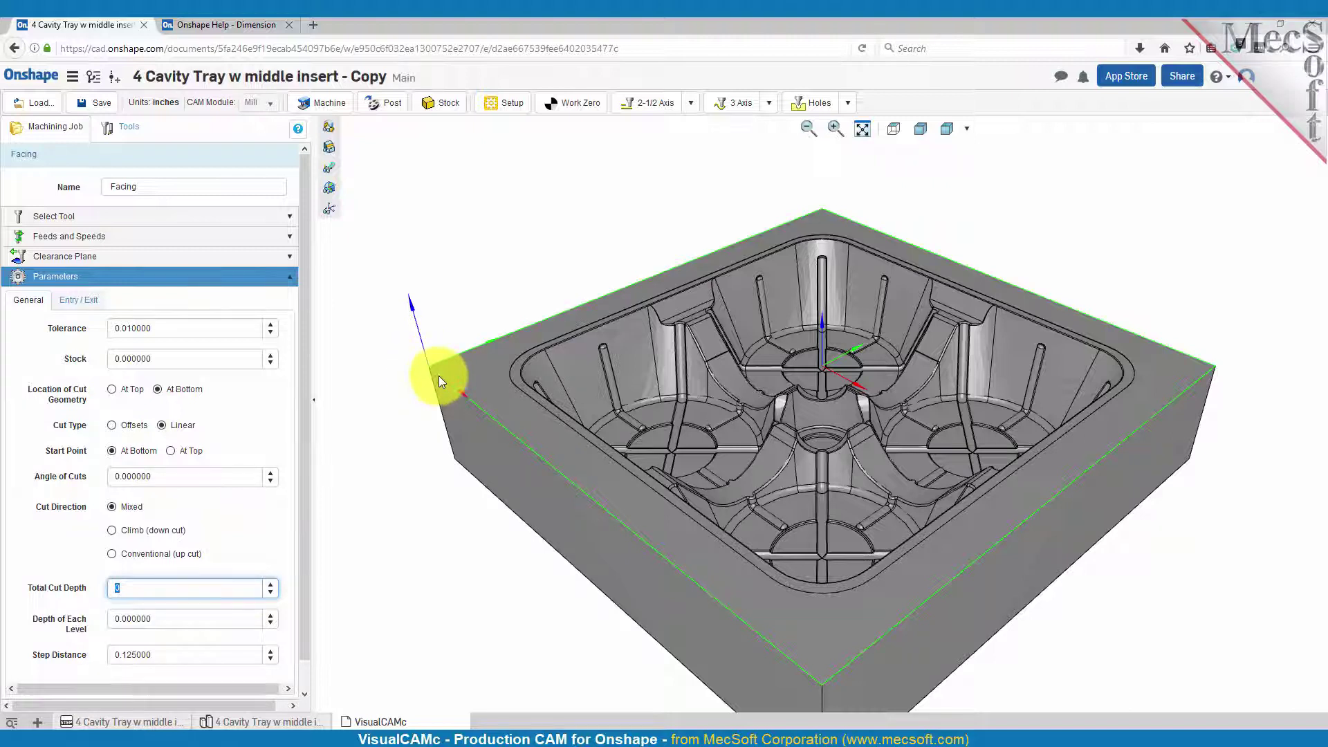
click(177, 618)
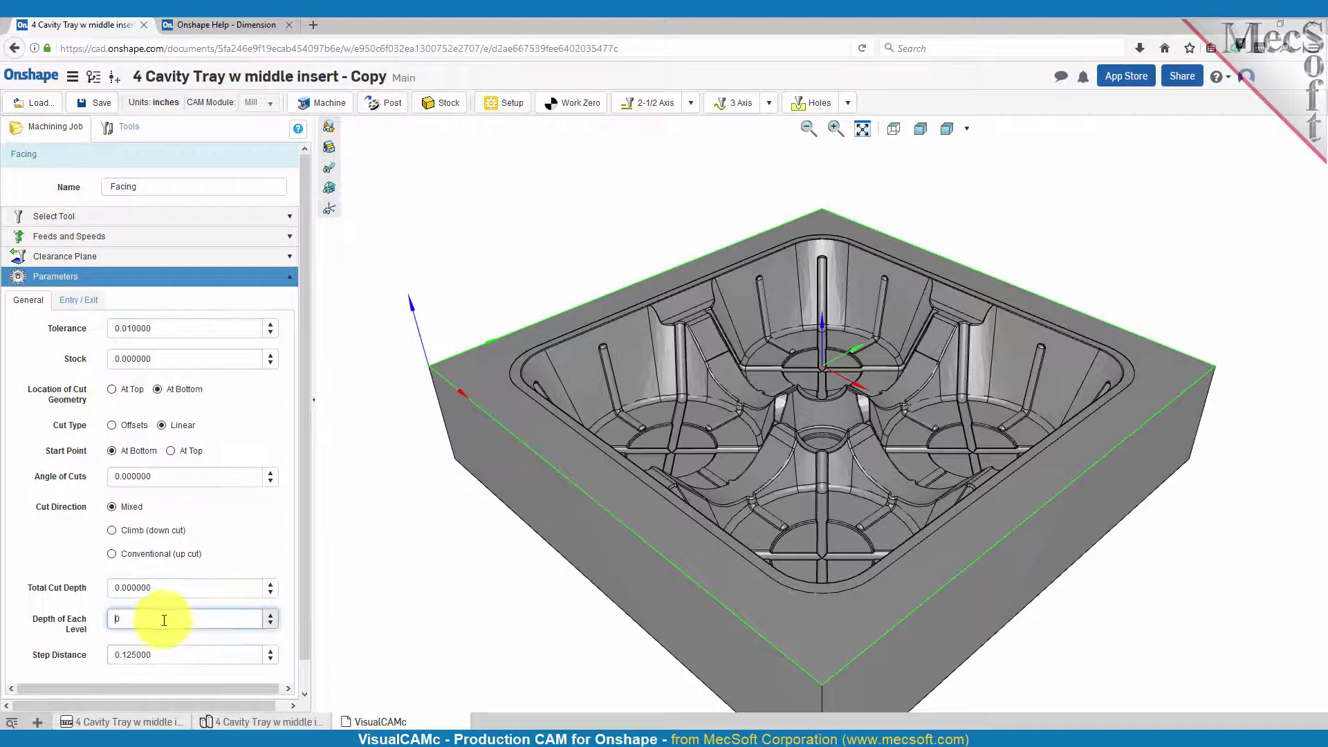
click(183, 655)
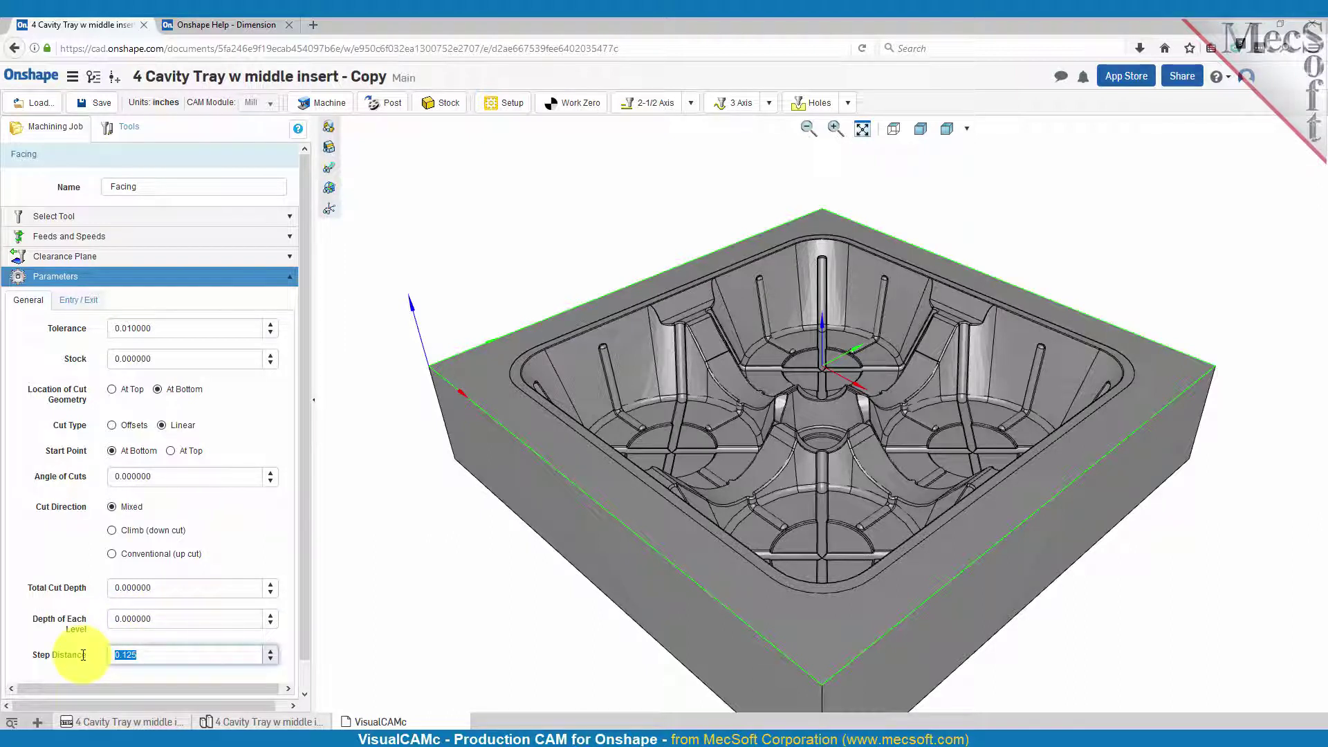
text(0.8)
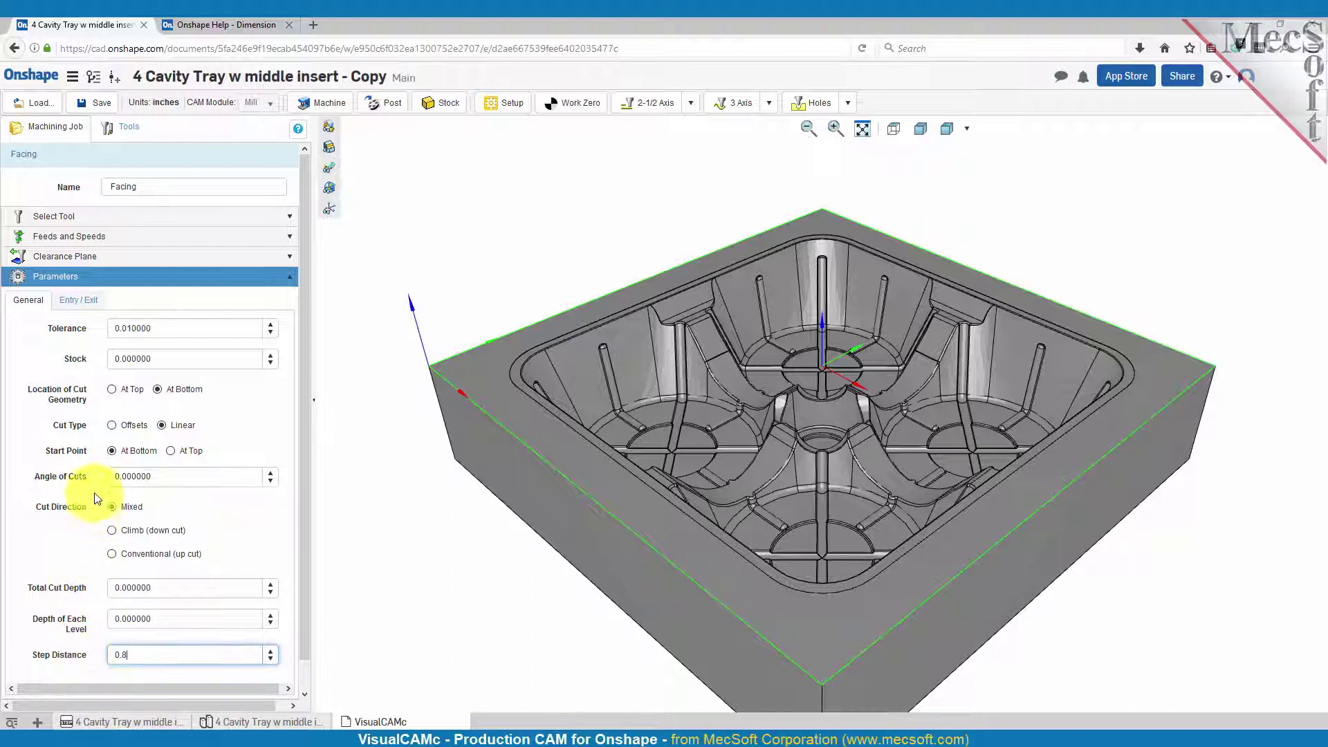
Define a Geometric entry for the facing cut with linear engage motion, distance 1.0 and angle 0
click(79, 301)
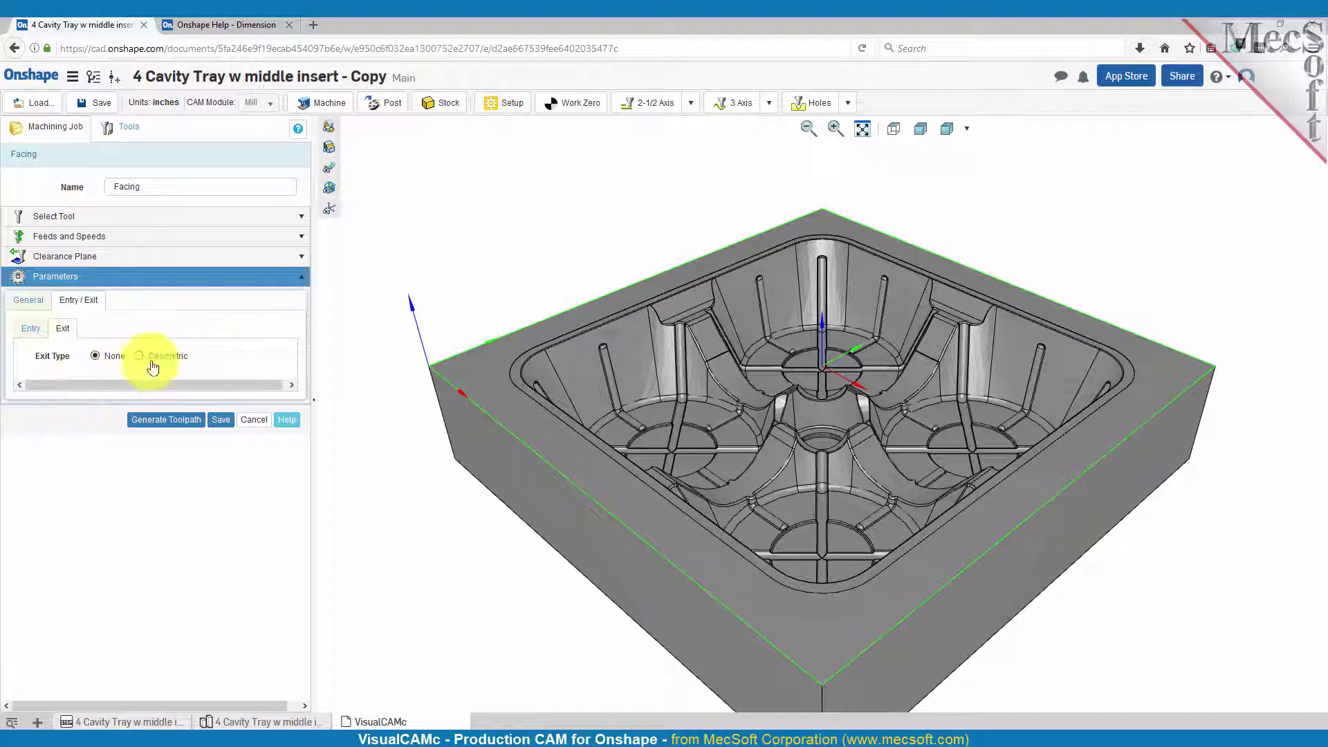
click(30, 328)
click(136, 356)
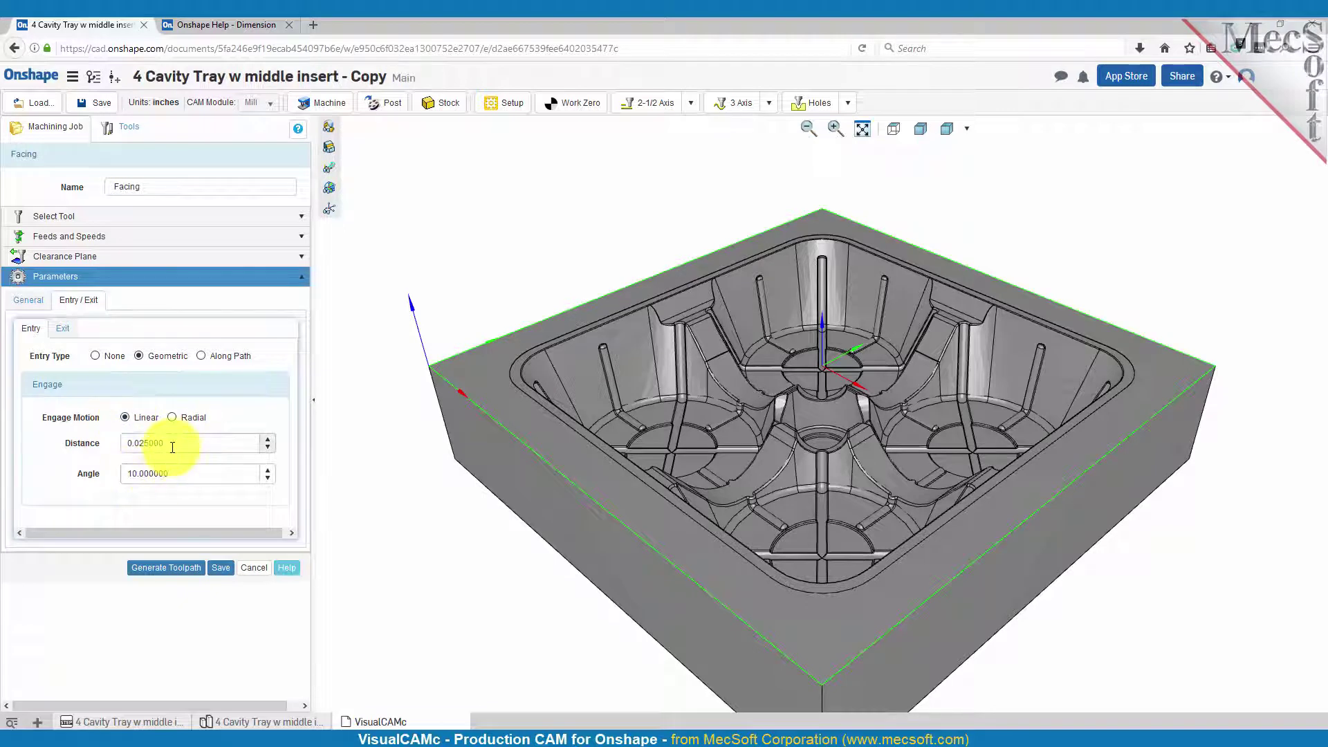
drag(173, 447, 94, 444)
text(1.0)
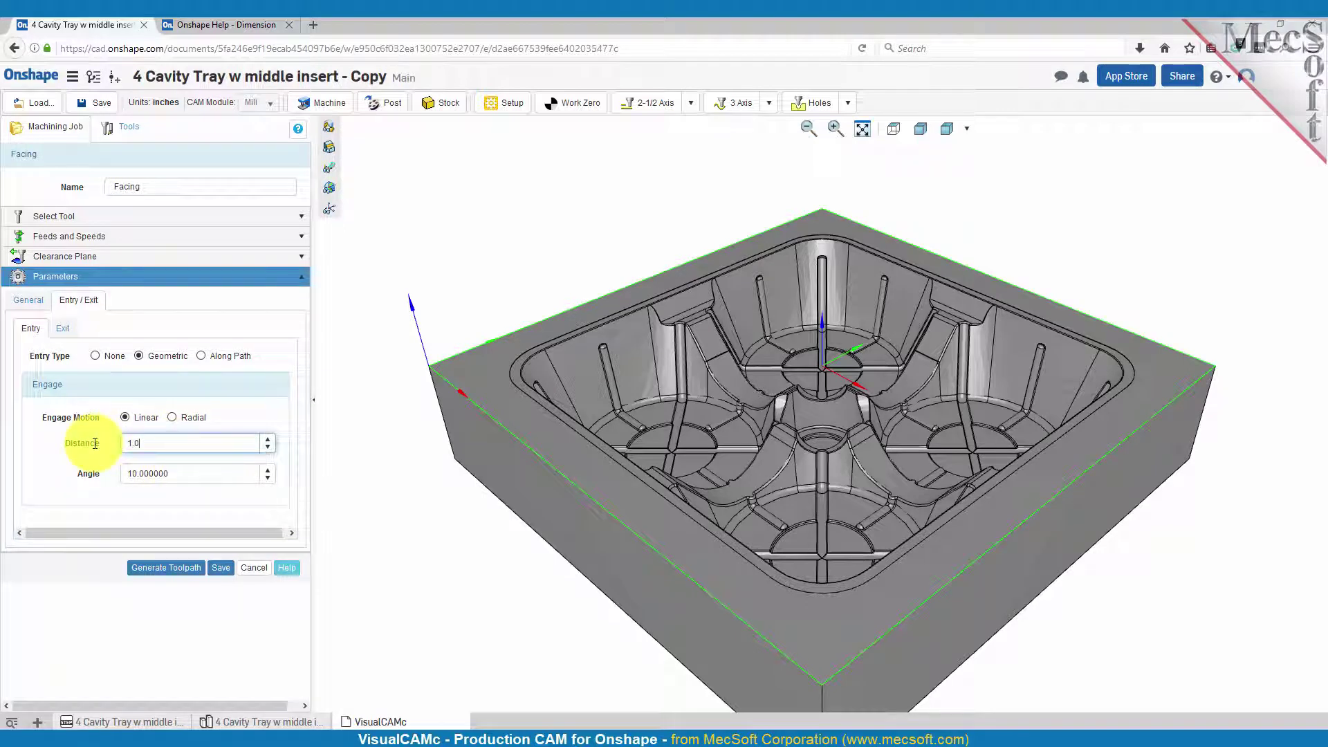
drag(178, 475, 98, 473)
text(1.0)
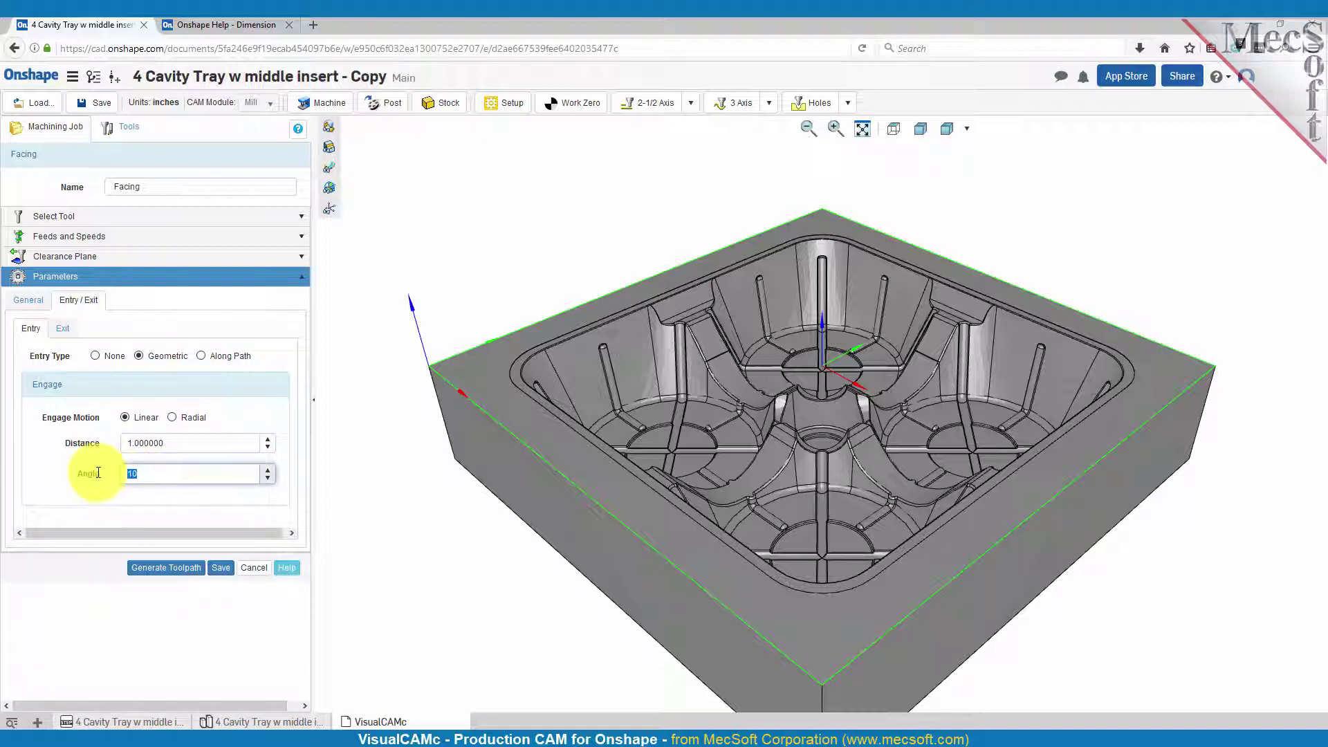
text(0)
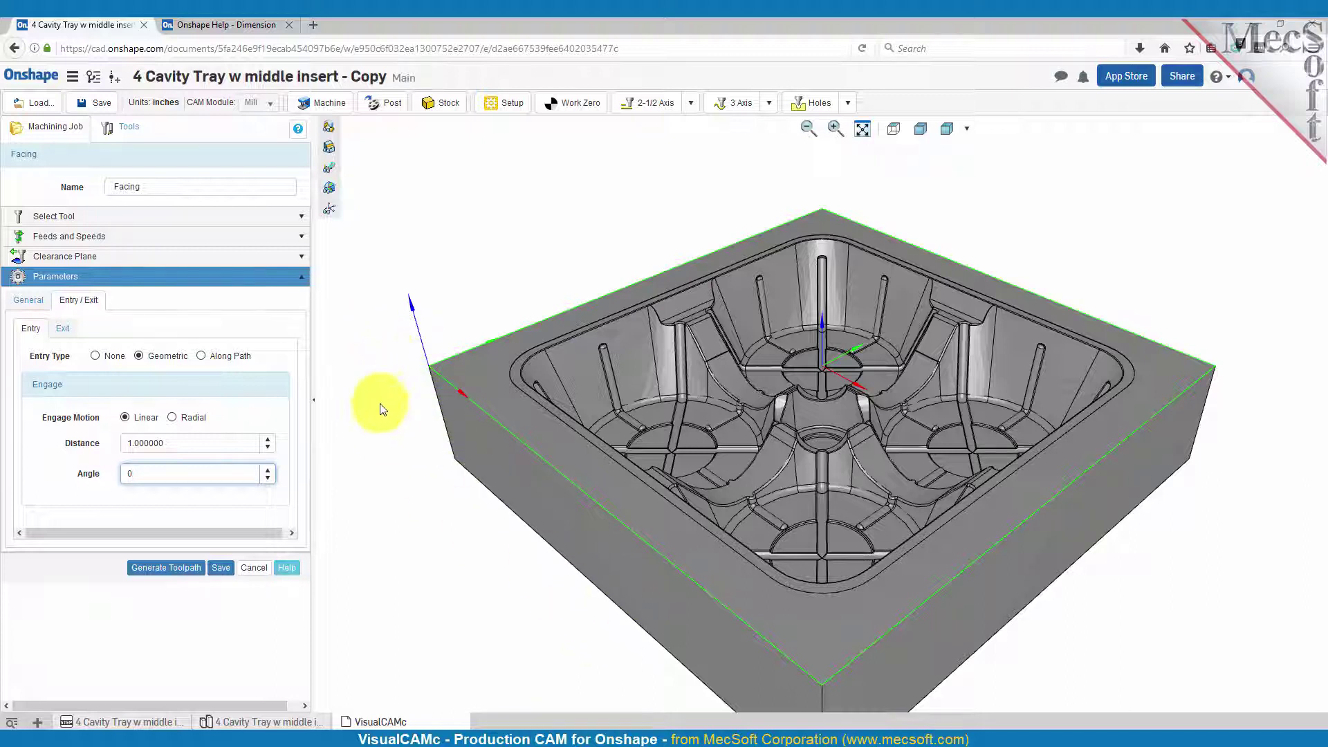
Define a Geometric exit with linear retract motion, distance 1.0 and angle 0, and generate the facing toolpath
click(63, 330)
click(142, 356)
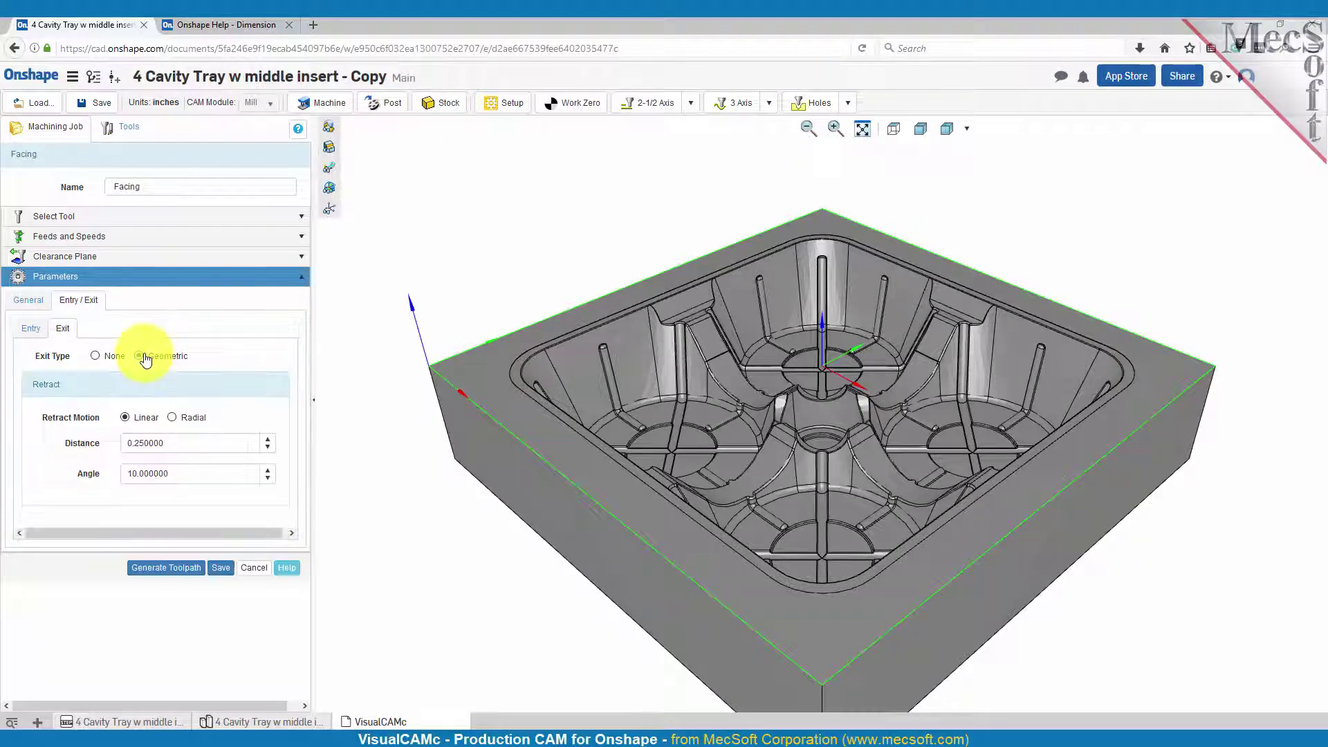
double_click(169, 444)
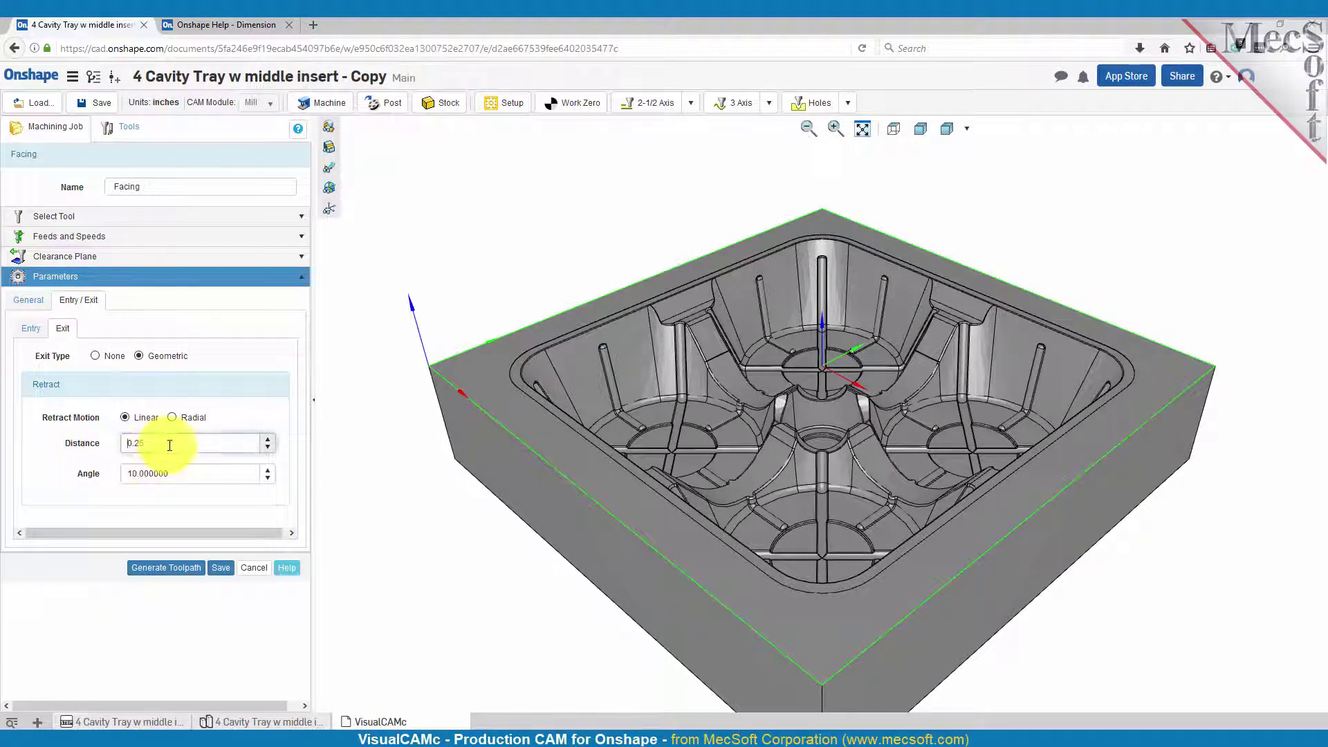
text(1.0)
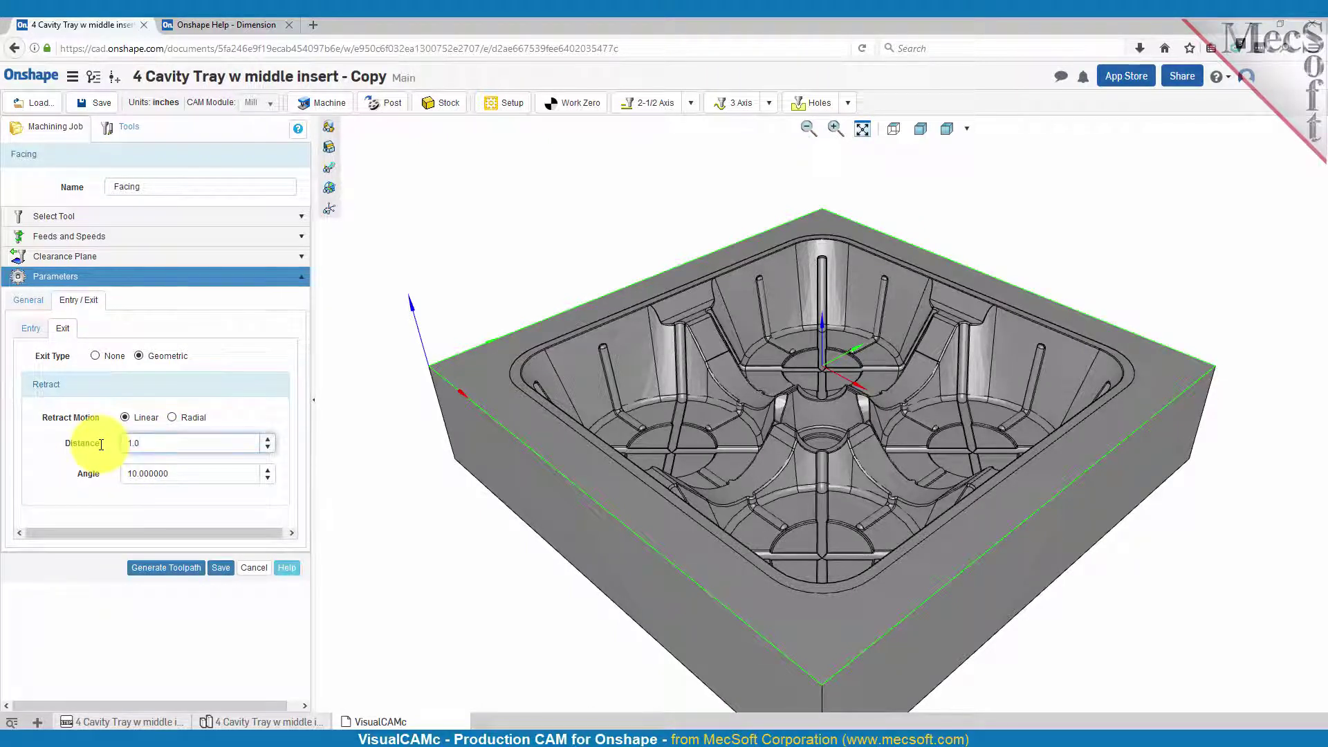
double_click(169, 473)
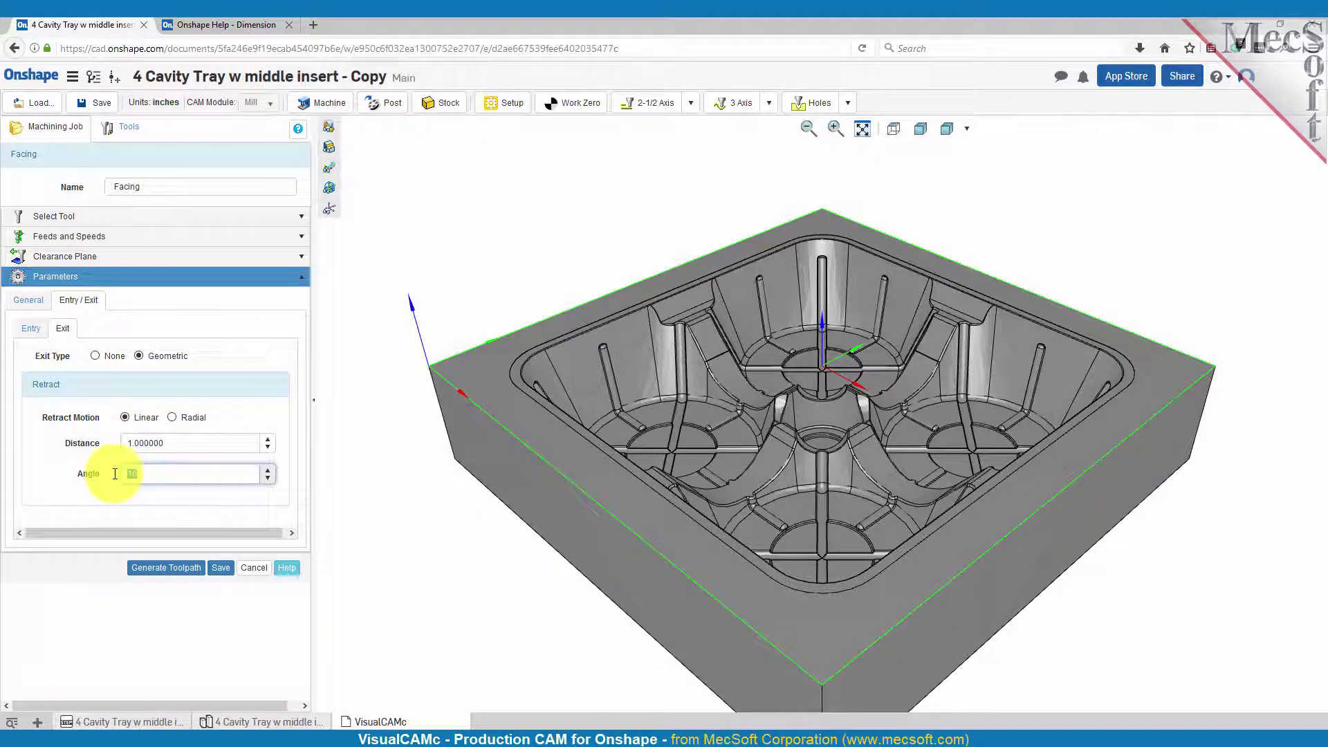
text(0)
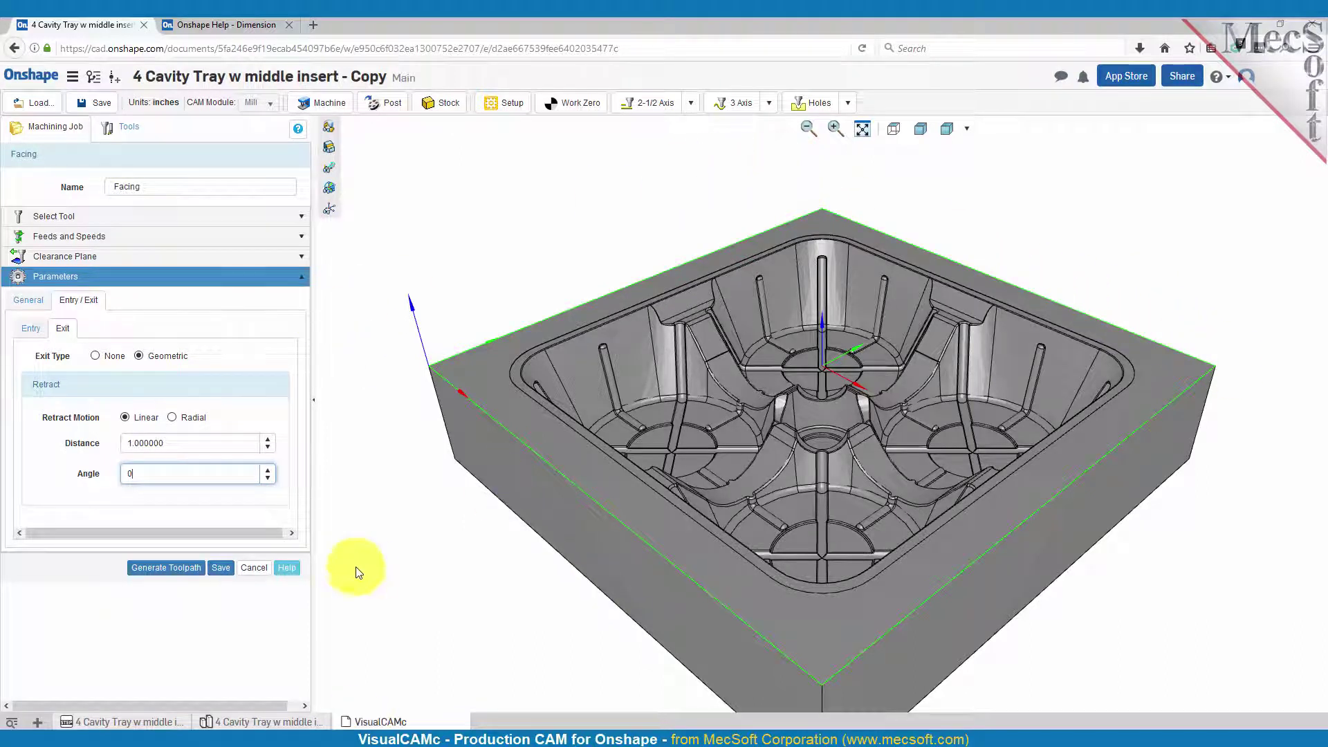
click(171, 572)
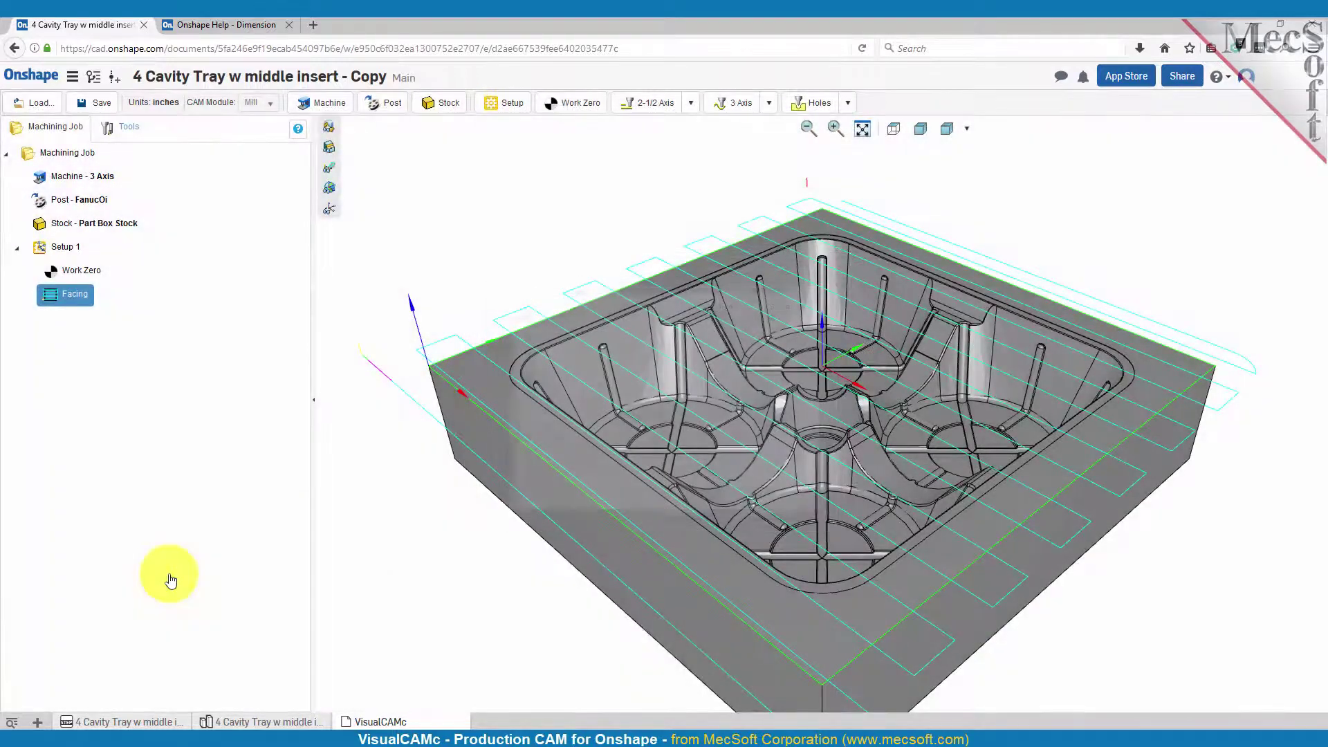
scroll(580, 372, down, 1)
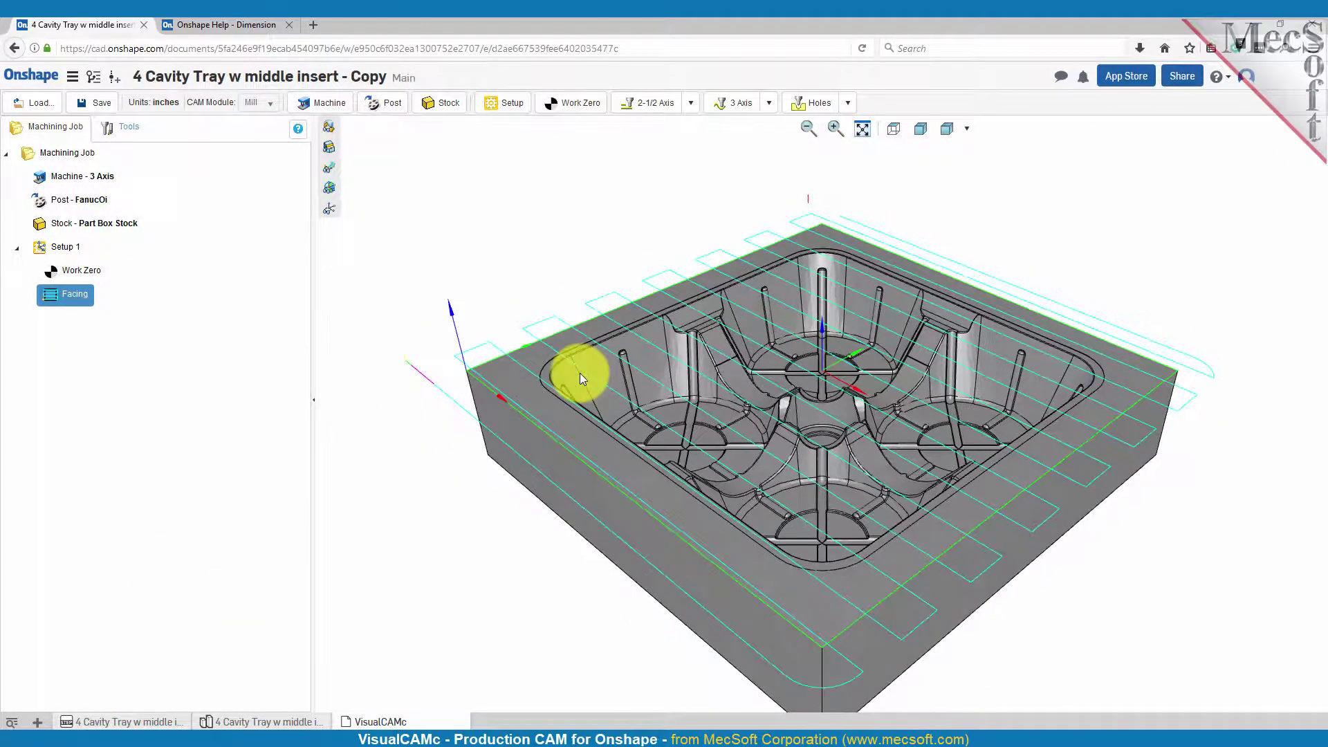
Start a 2-1/2 axis Pocketing operation using the 0.75-inch Flat Mill, with the clearance plane kept on Automatic
scroll(412, 299, down, 1)
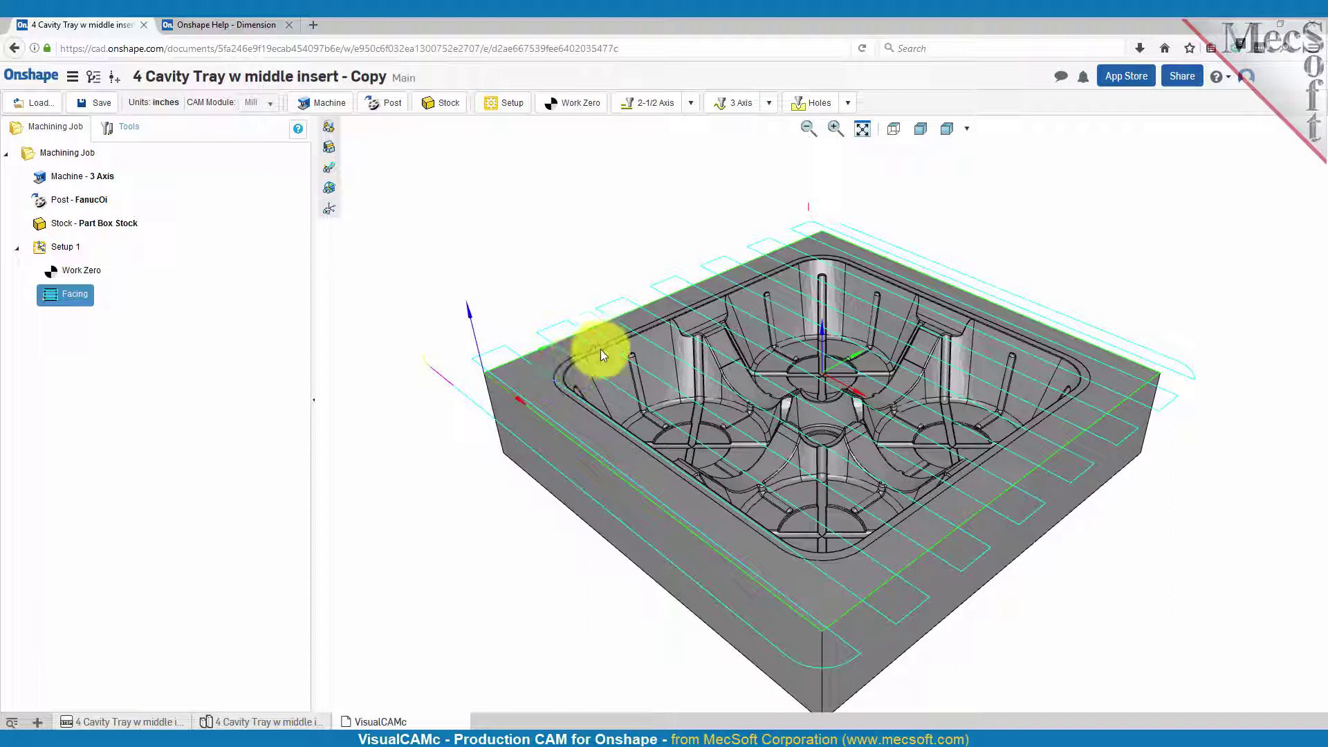
click(691, 104)
click(663, 153)
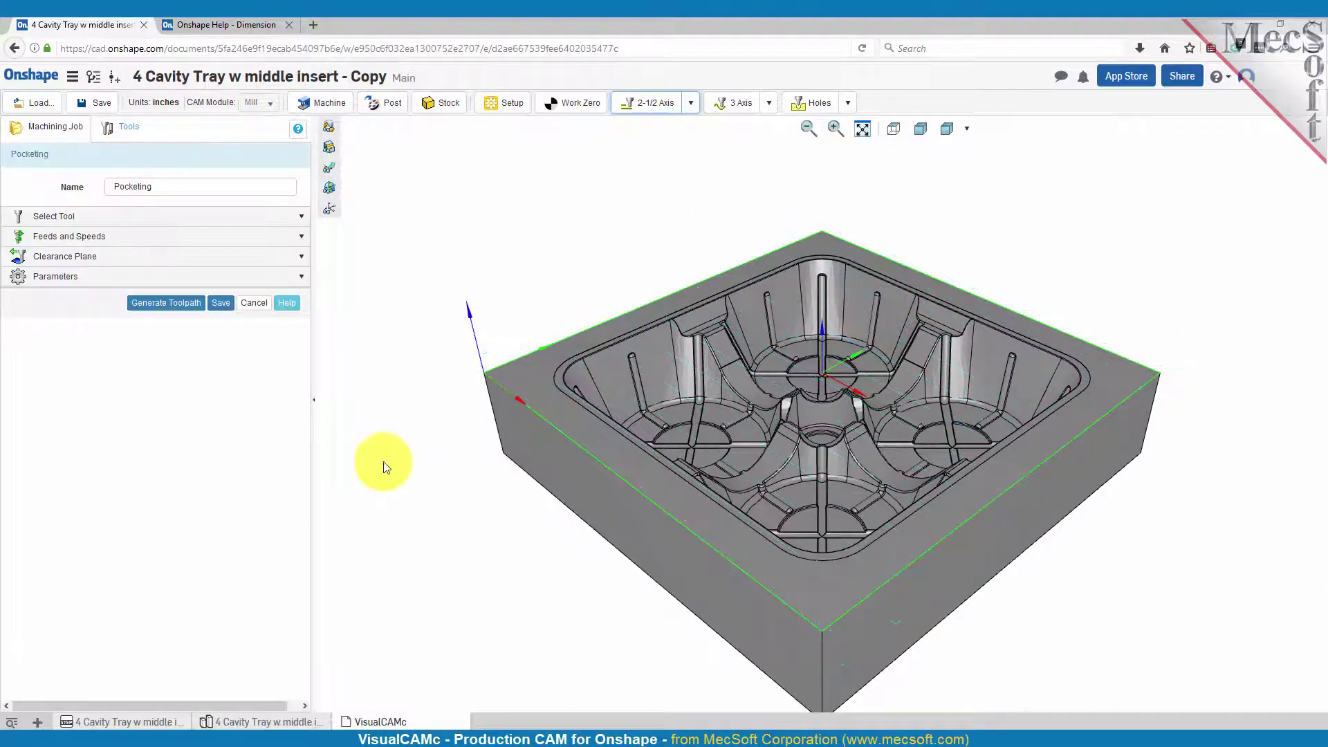
click(54, 216)
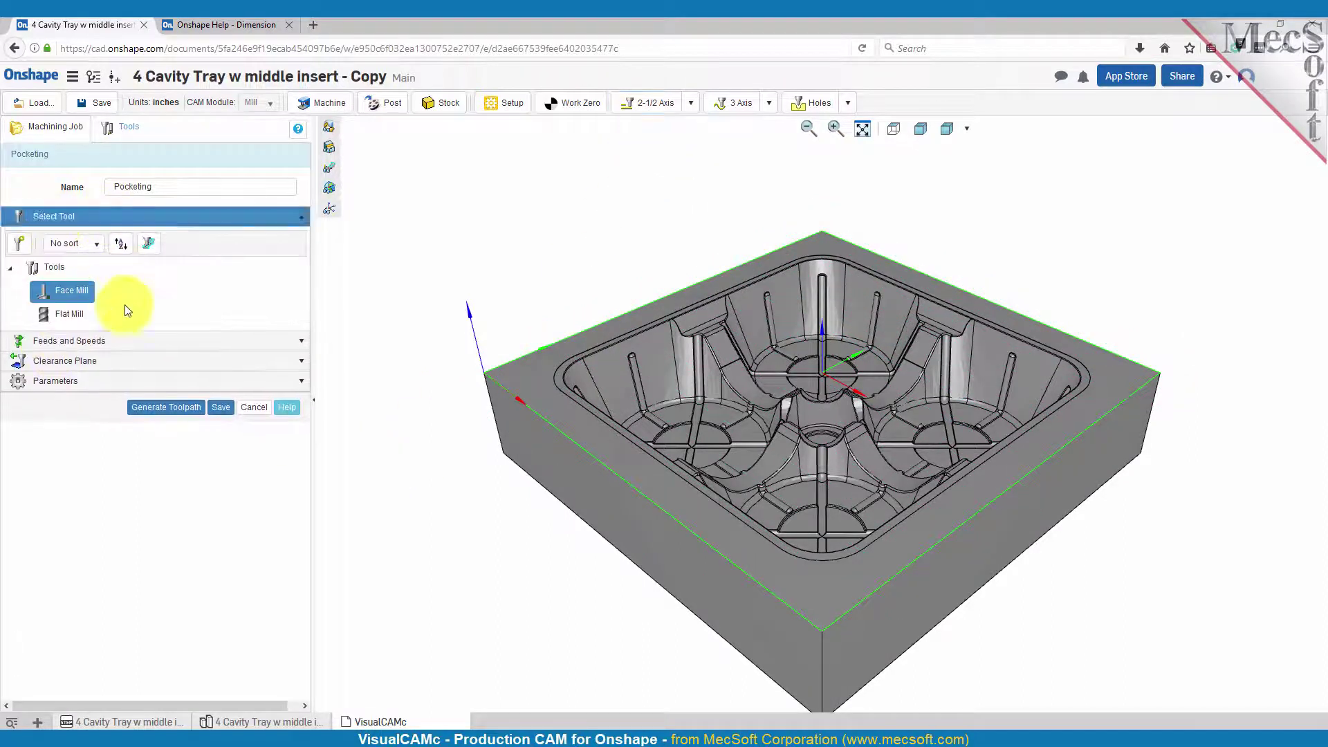
mouse_move(66, 319)
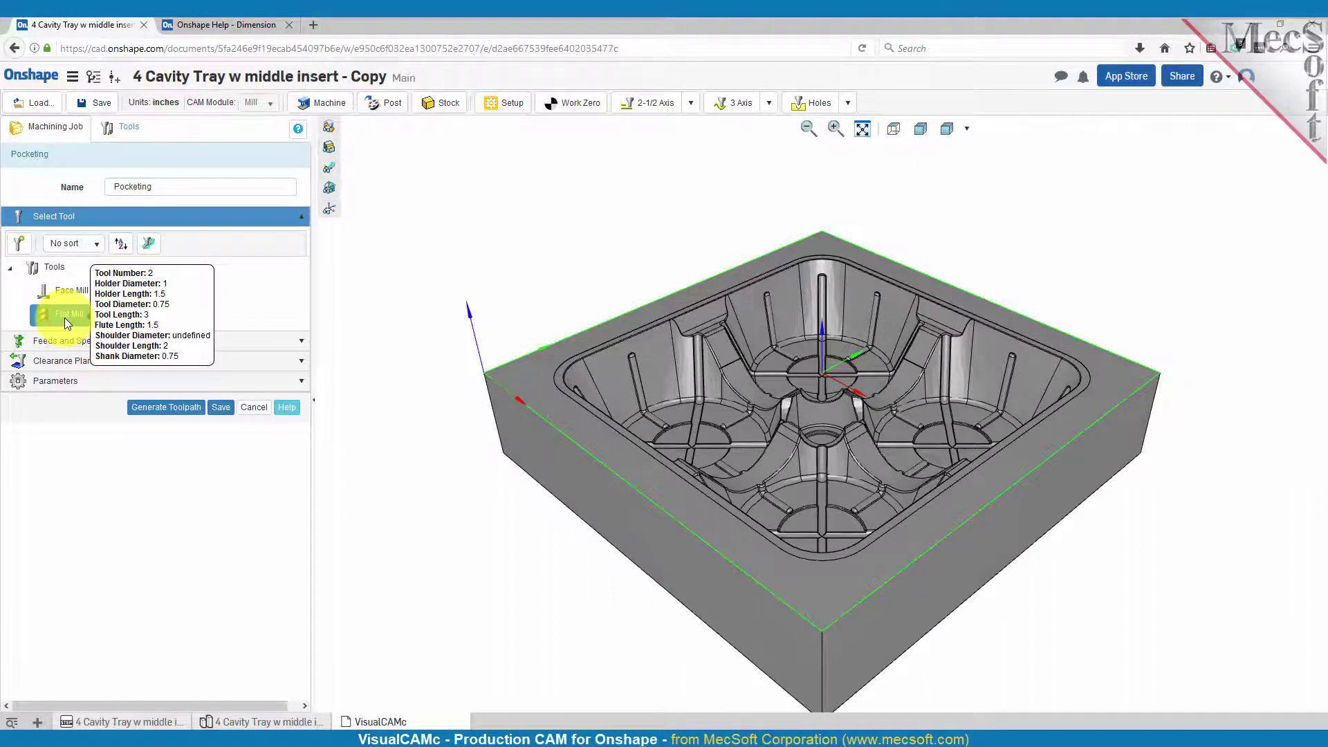
click(72, 348)
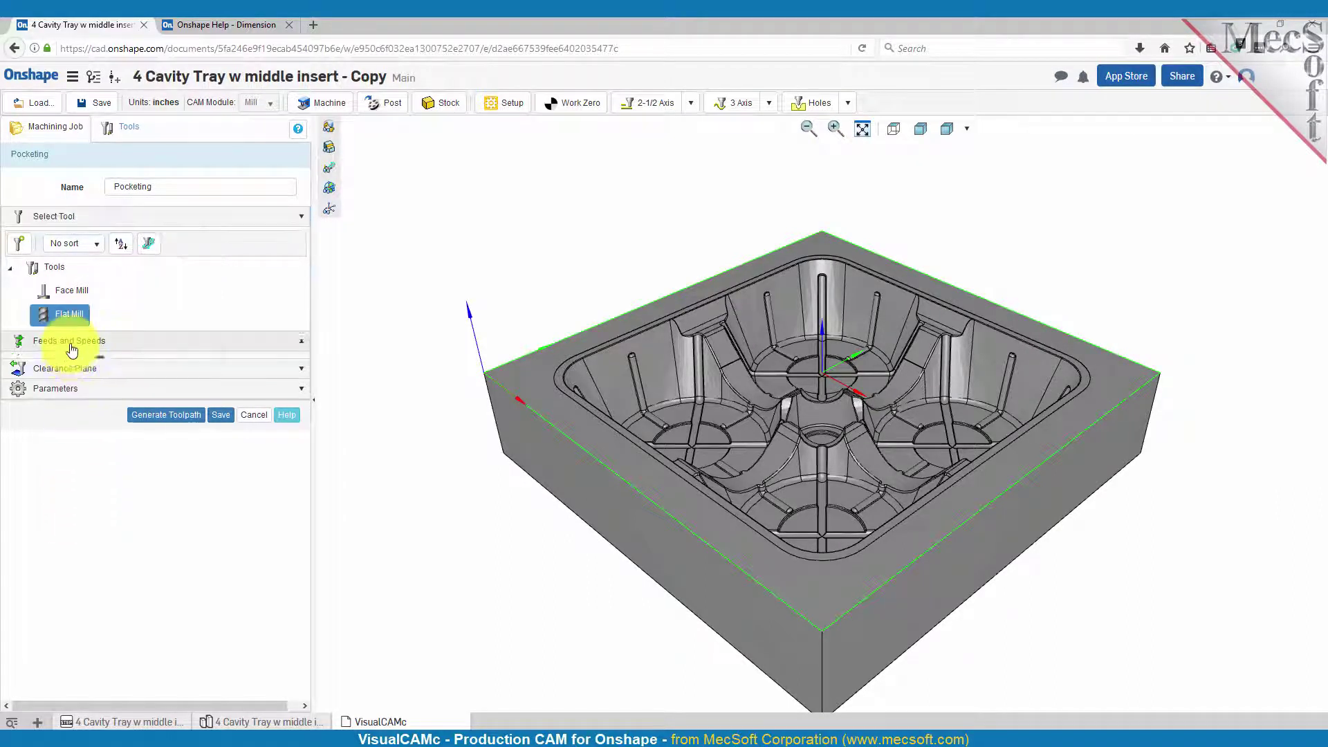
click(66, 500)
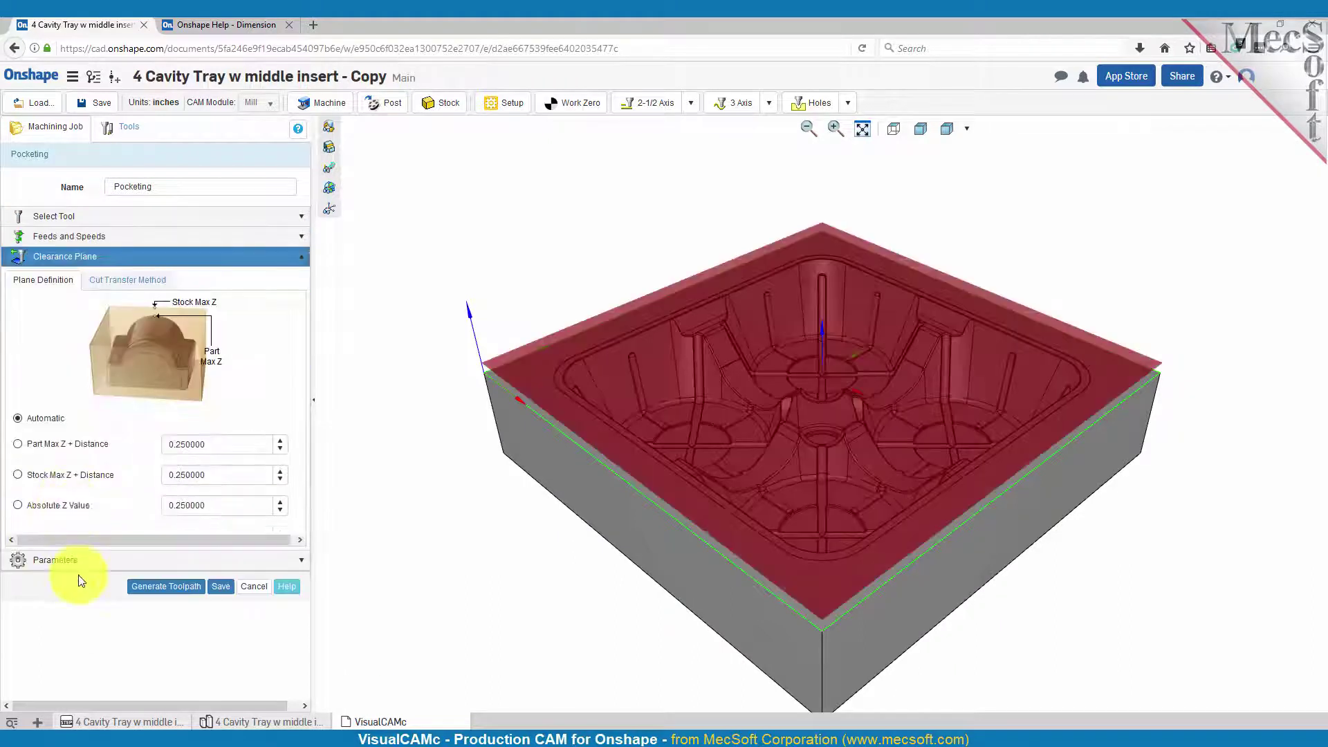
click(74, 566)
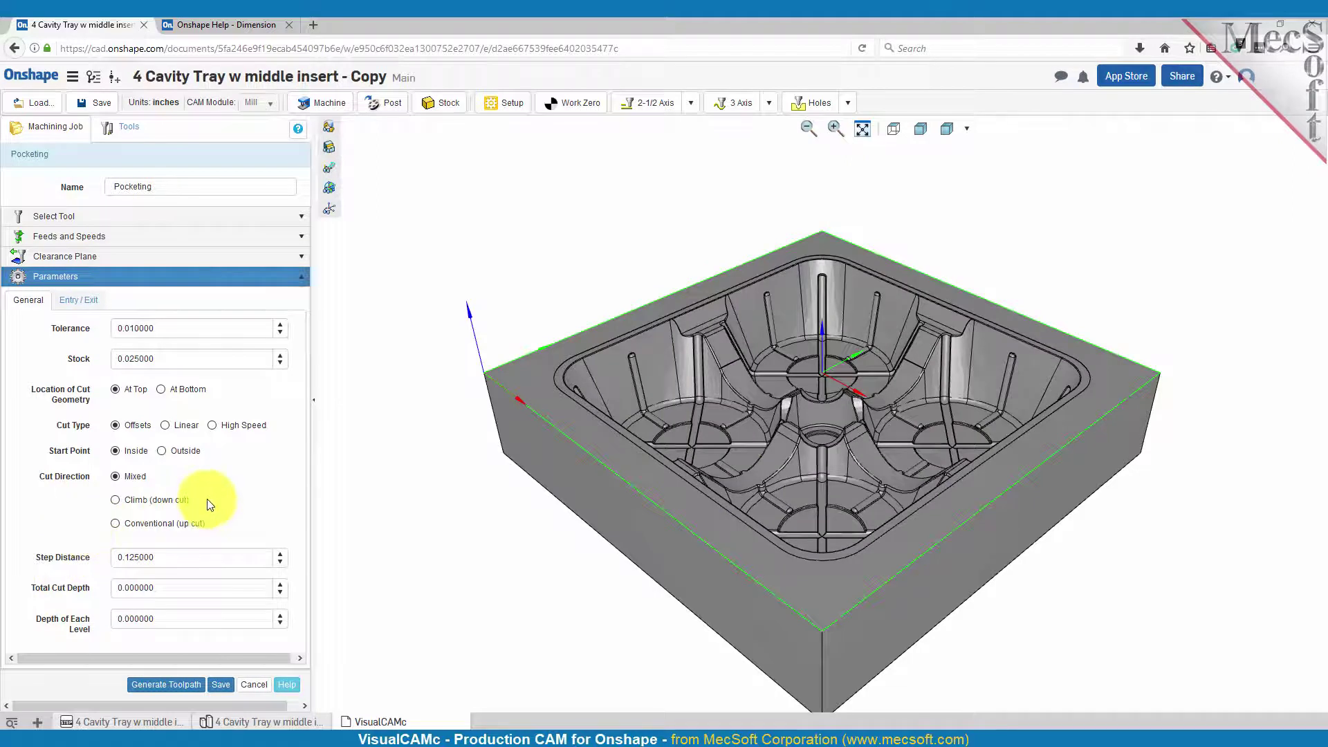
Set the pocketing tolerance to 0.001 and stock to 0, and select the tray cavity's upper rim edges as the boundary
click(81, 330)
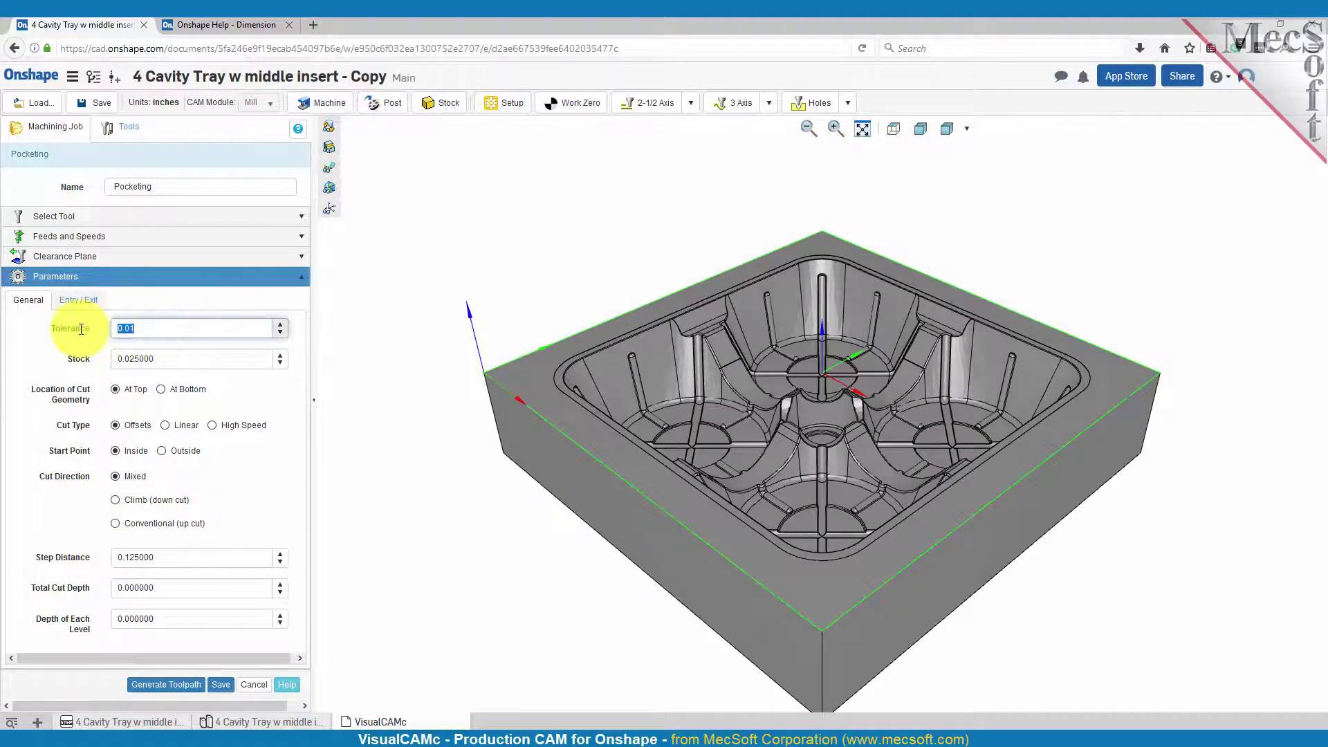
text(0.00)
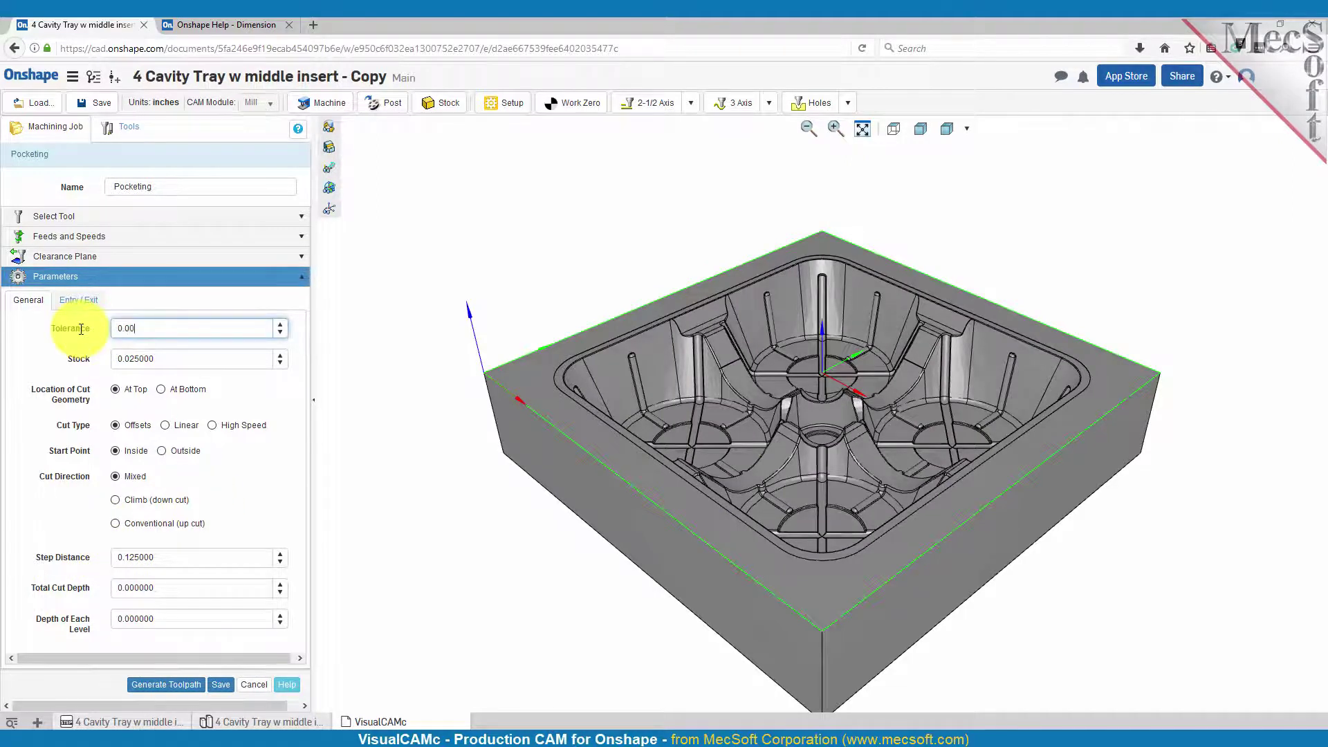
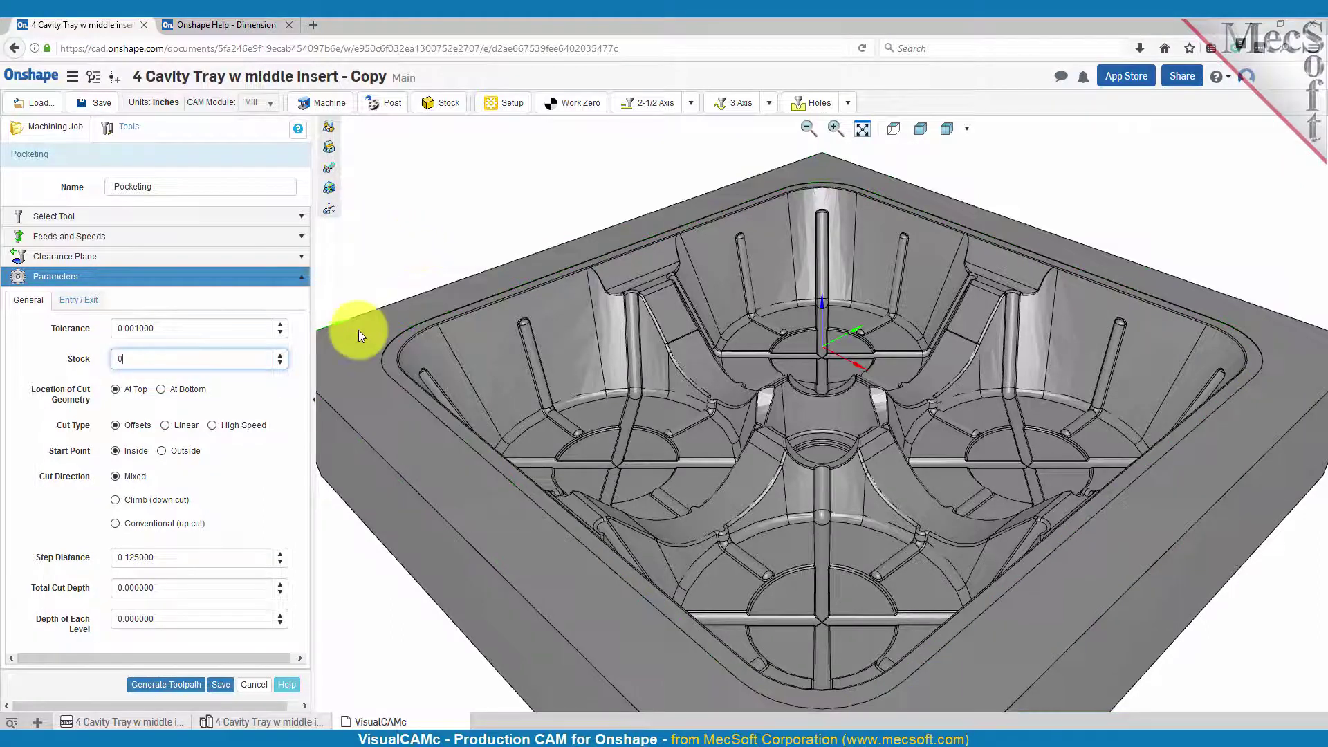
click(407, 329)
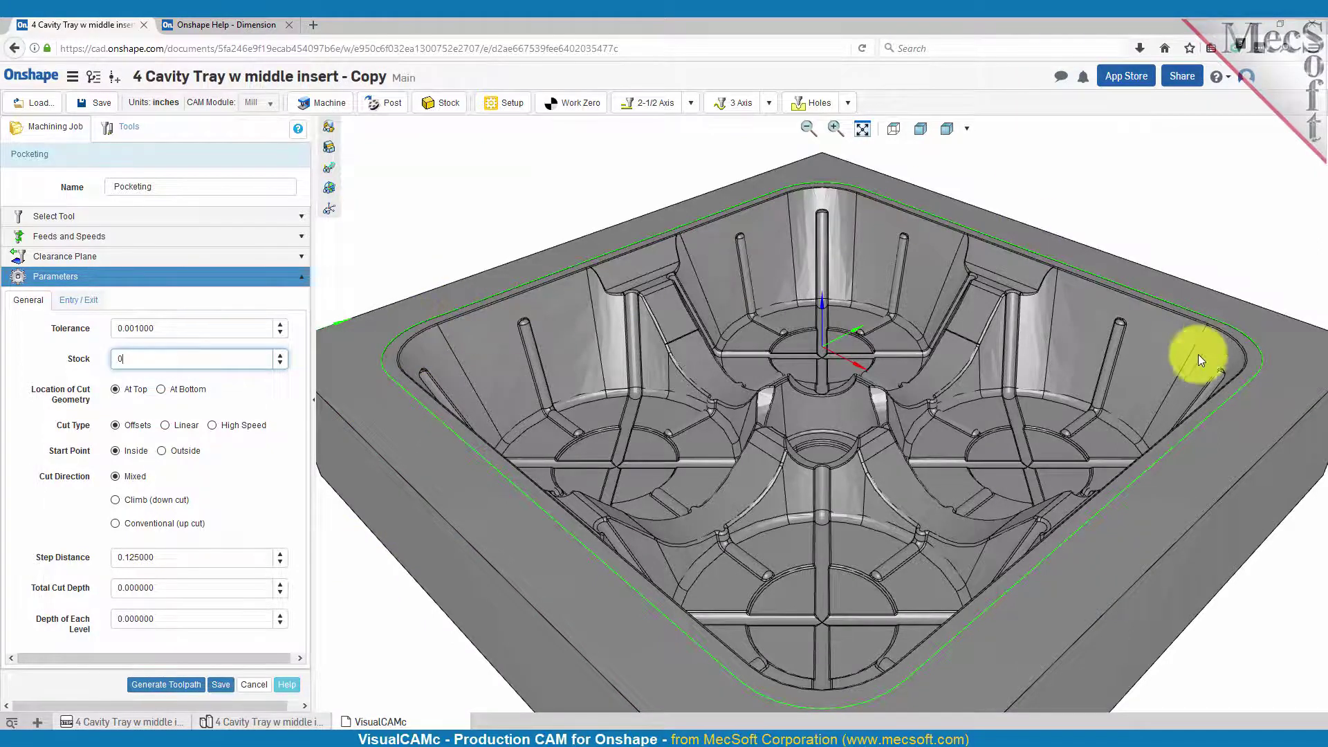
scroll(737, 389, down, 5)
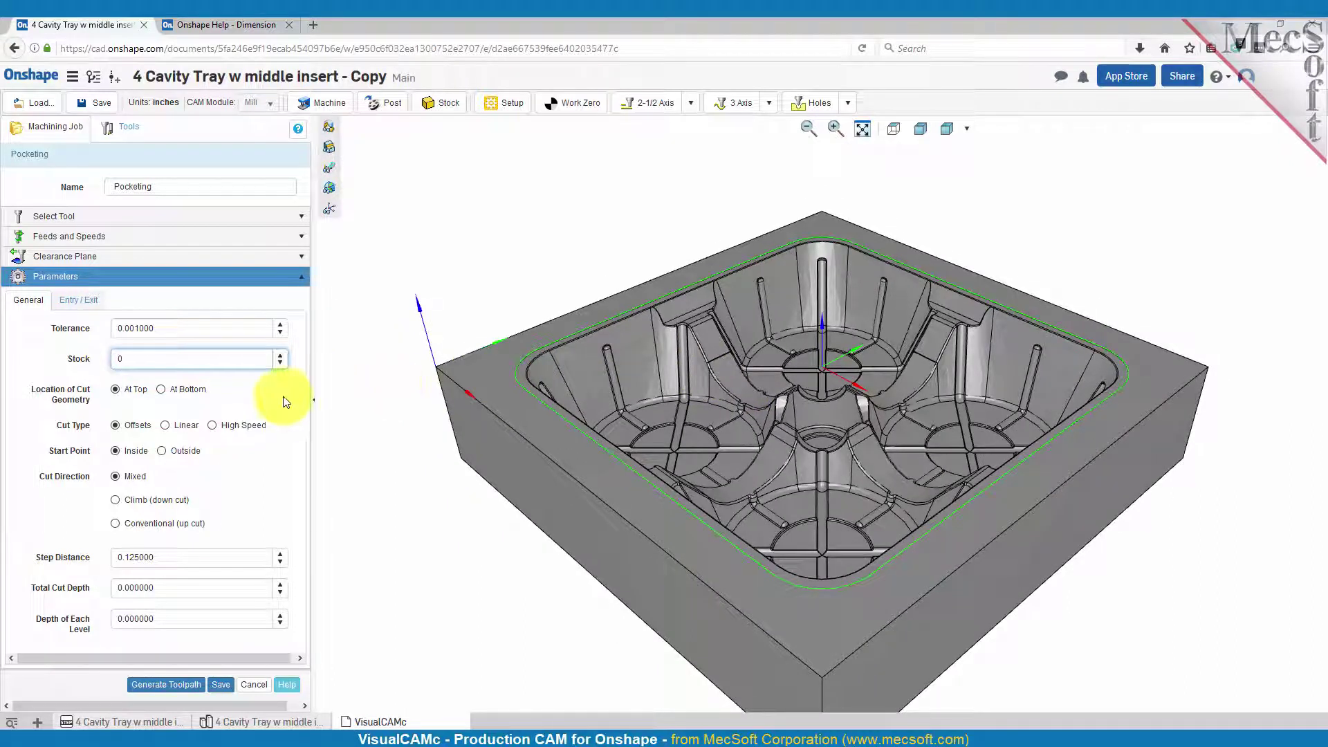
Keep the cut geometry At Top with Offsets cut type and Mixed direction, and set the pocketing step distance to 0.4
click(114, 389)
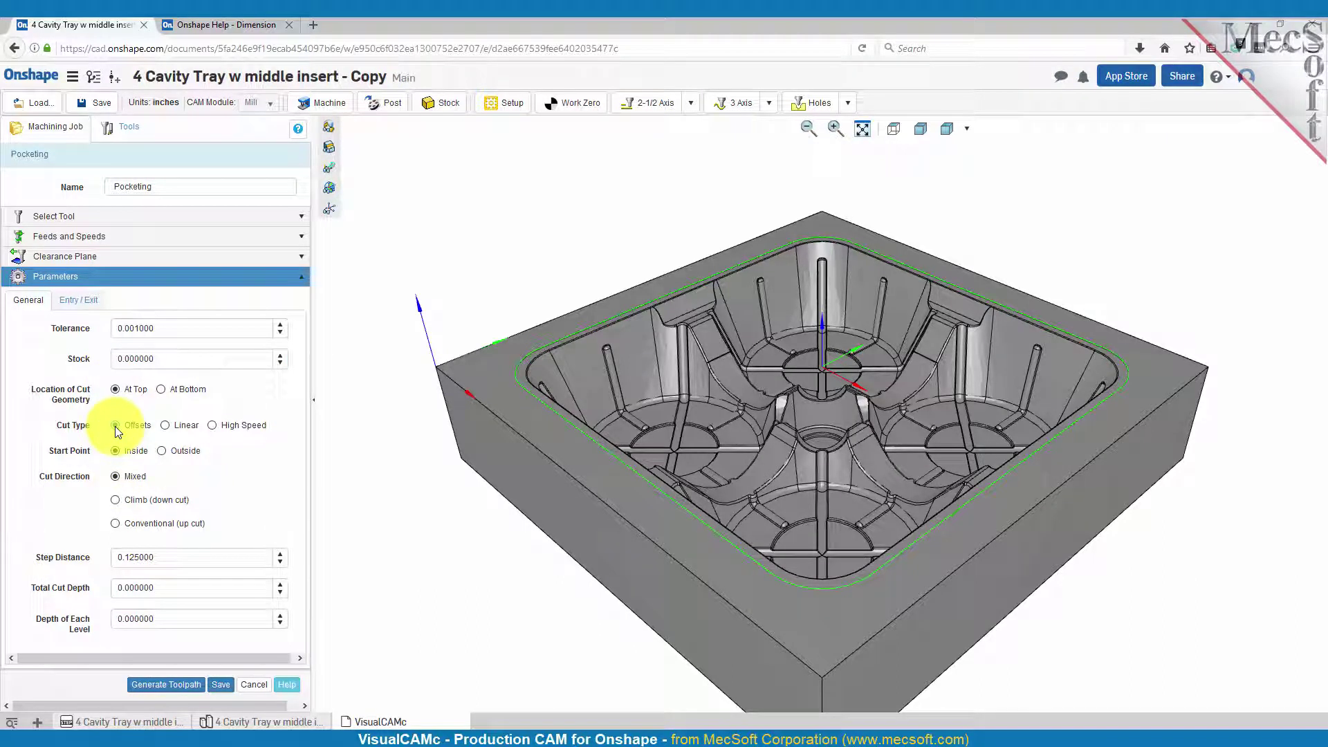
click(118, 484)
click(177, 553)
key(BackSpace)
key(BackSpace)
key(BackSpace)
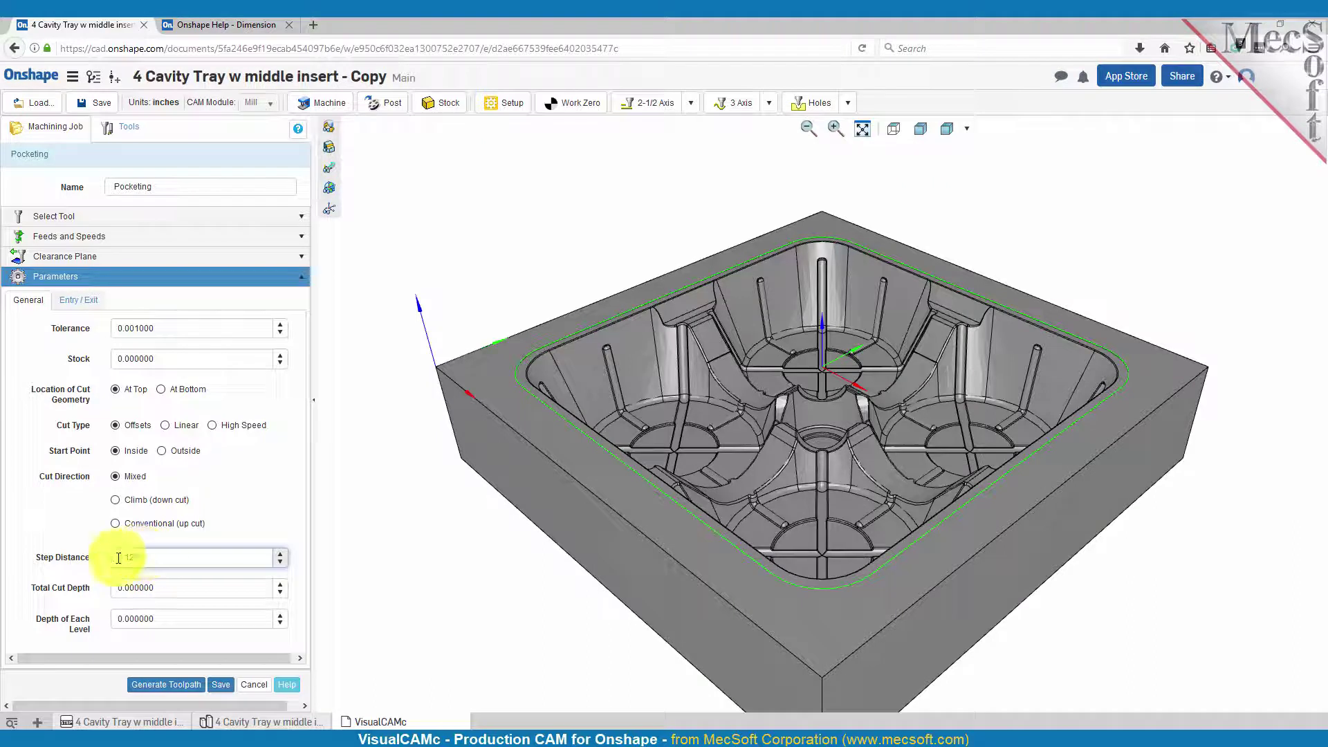
drag(155, 554, 60, 557)
text(0.4)
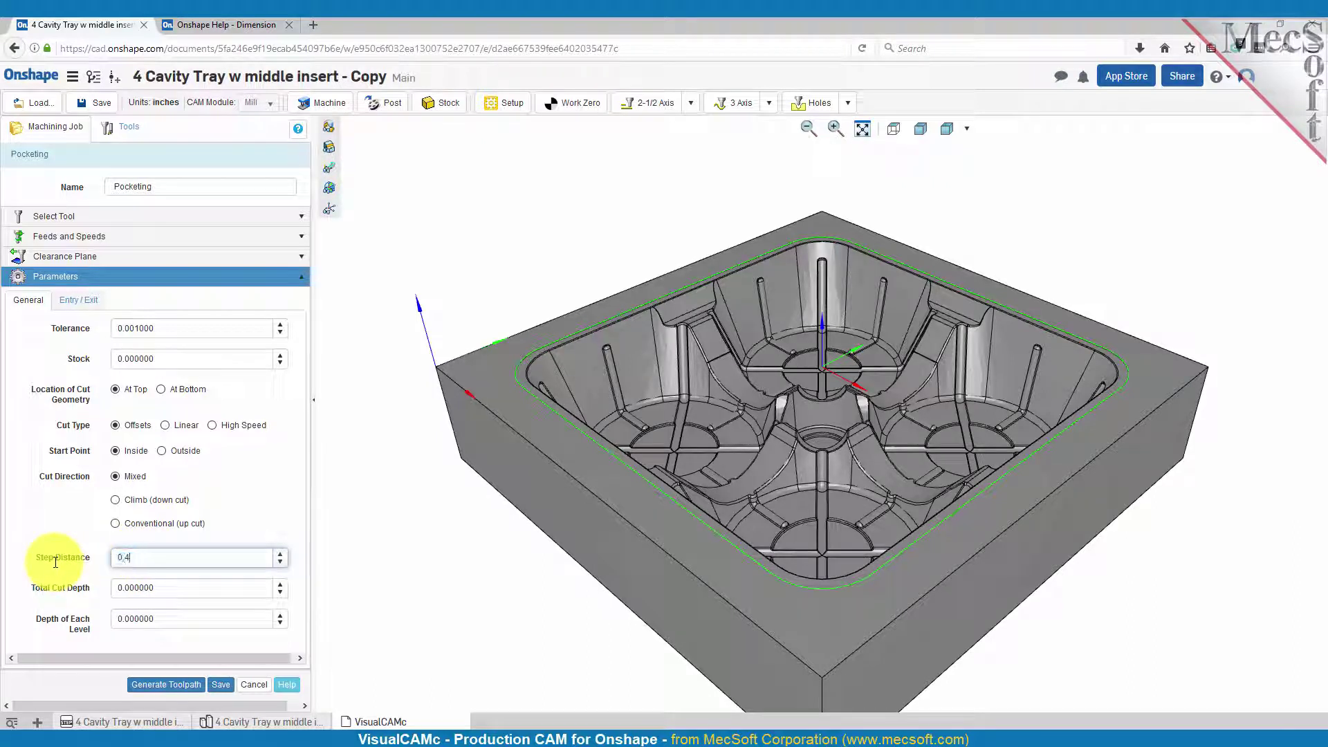
Set the total cut depth and the depth of each level to 0.1, and generate the pocketing toolpath
drag(141, 586, 75, 592)
text(0.1)
drag(137, 615, 95, 616)
text(0.1)
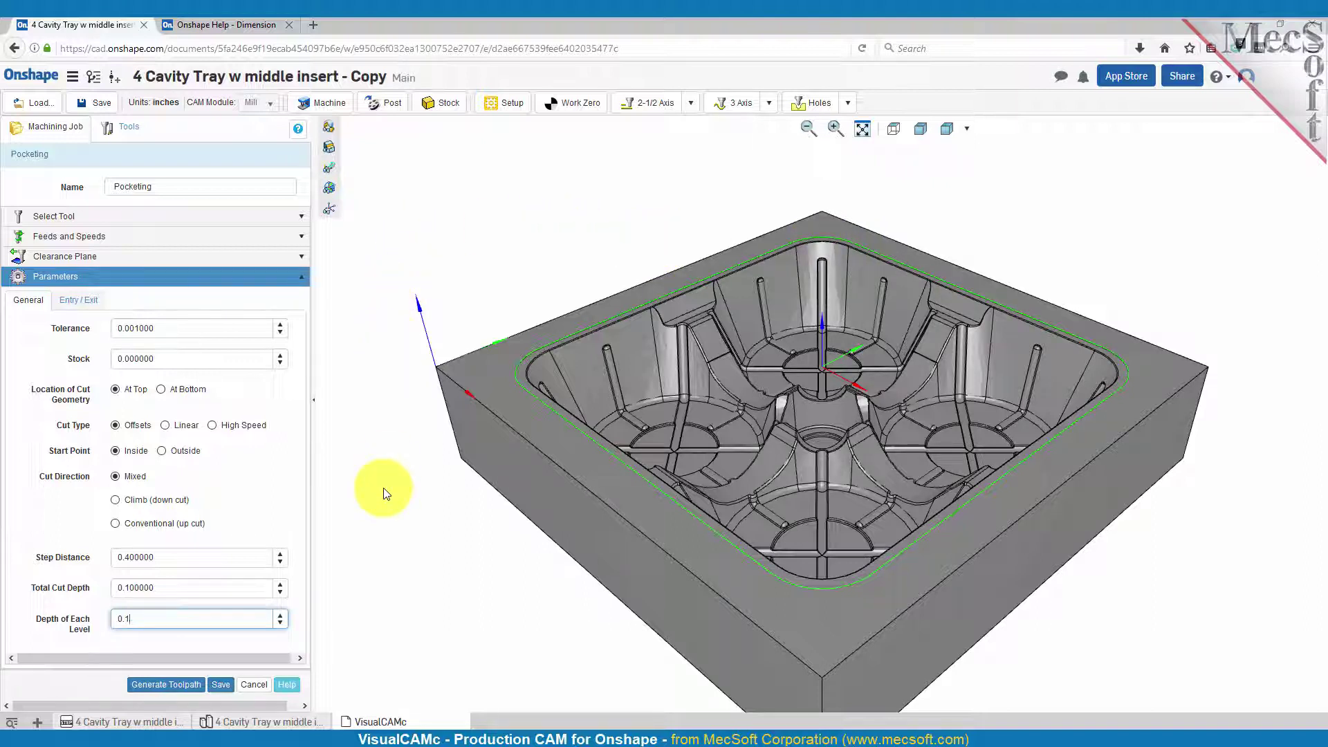
click(177, 687)
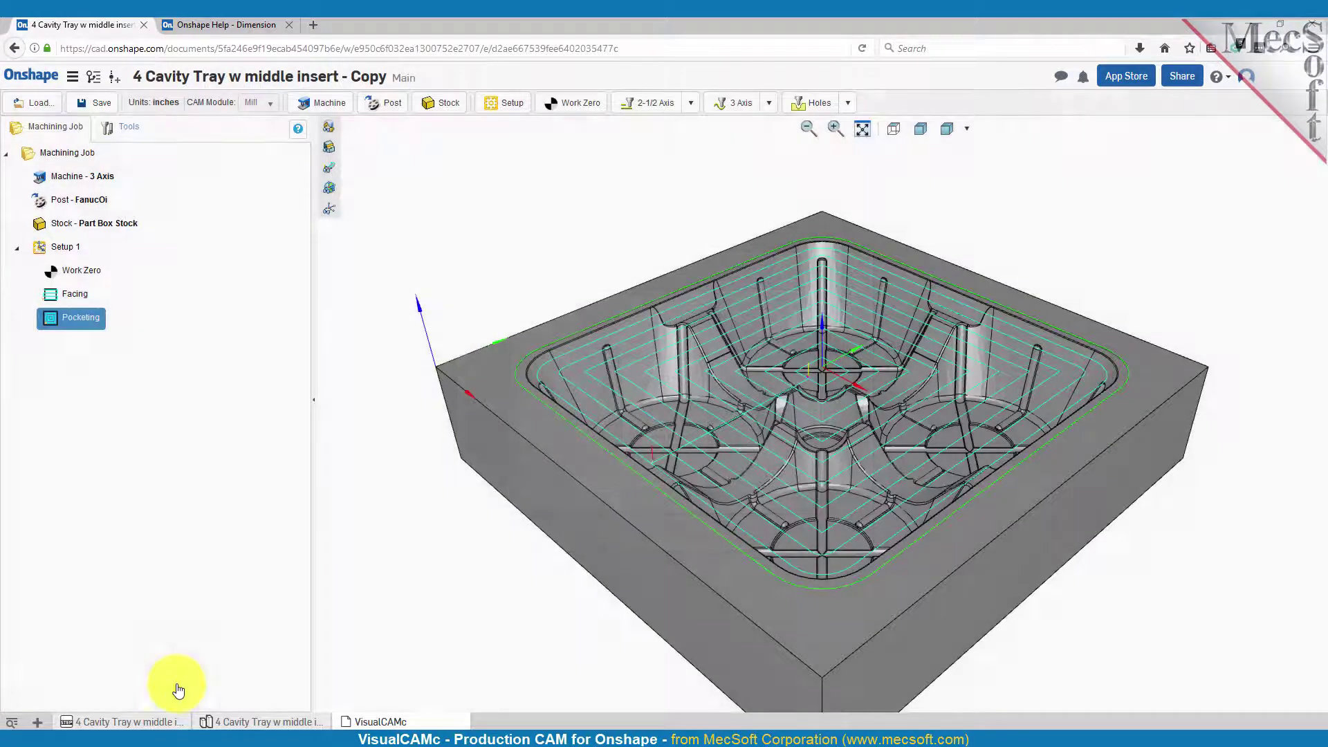
scroll(818, 358, down, 2)
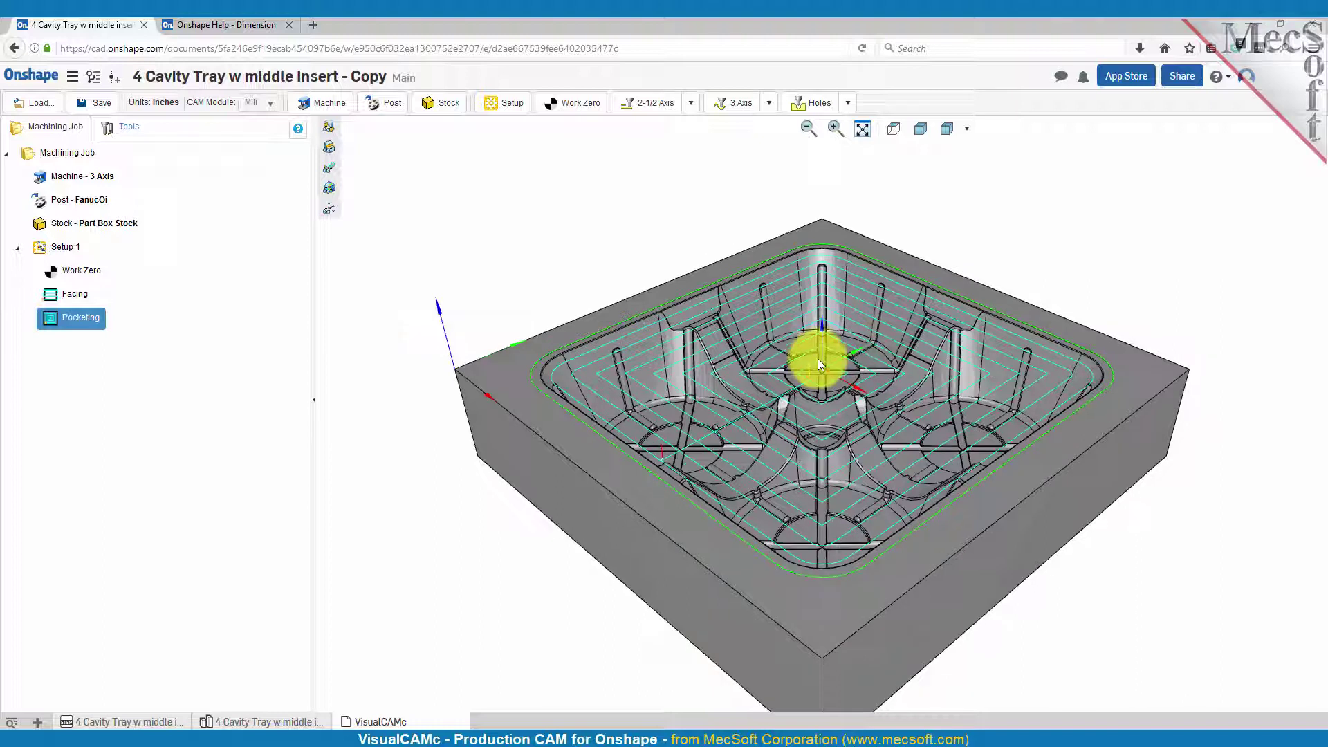
click(71, 296)
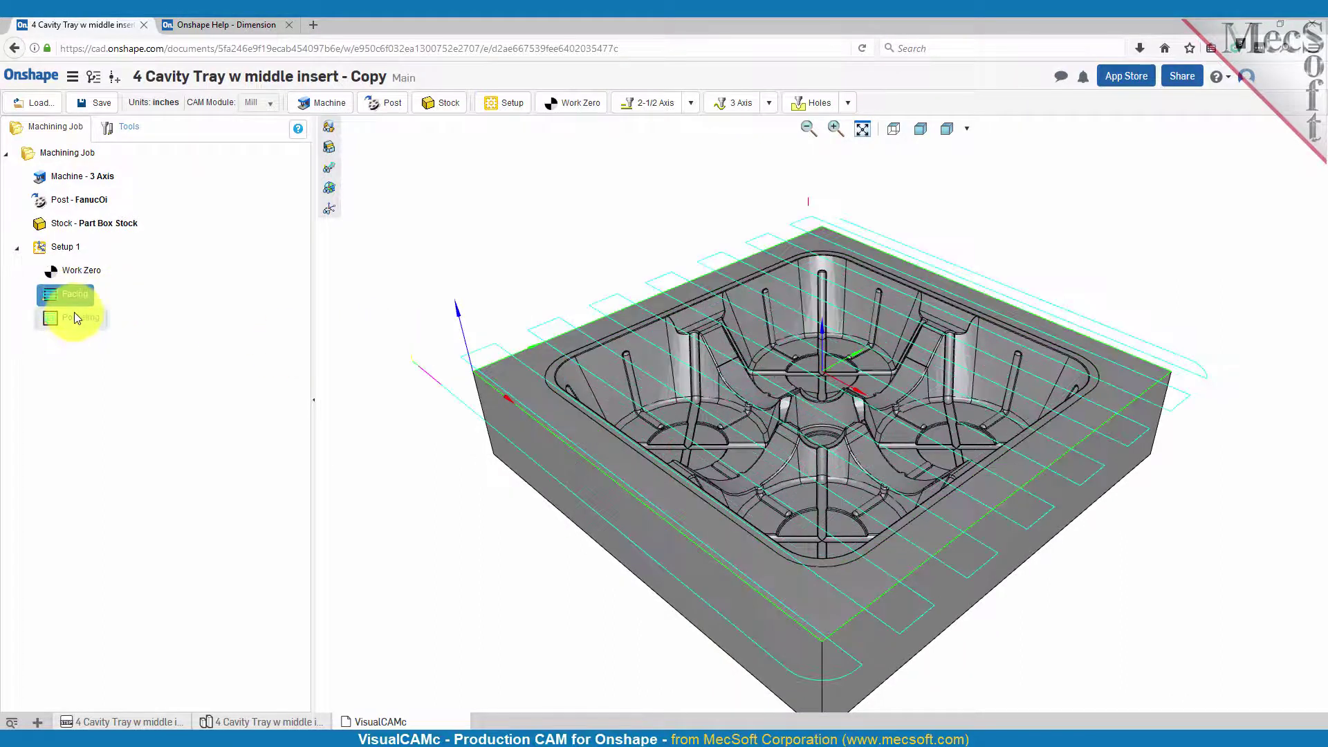
click(76, 317)
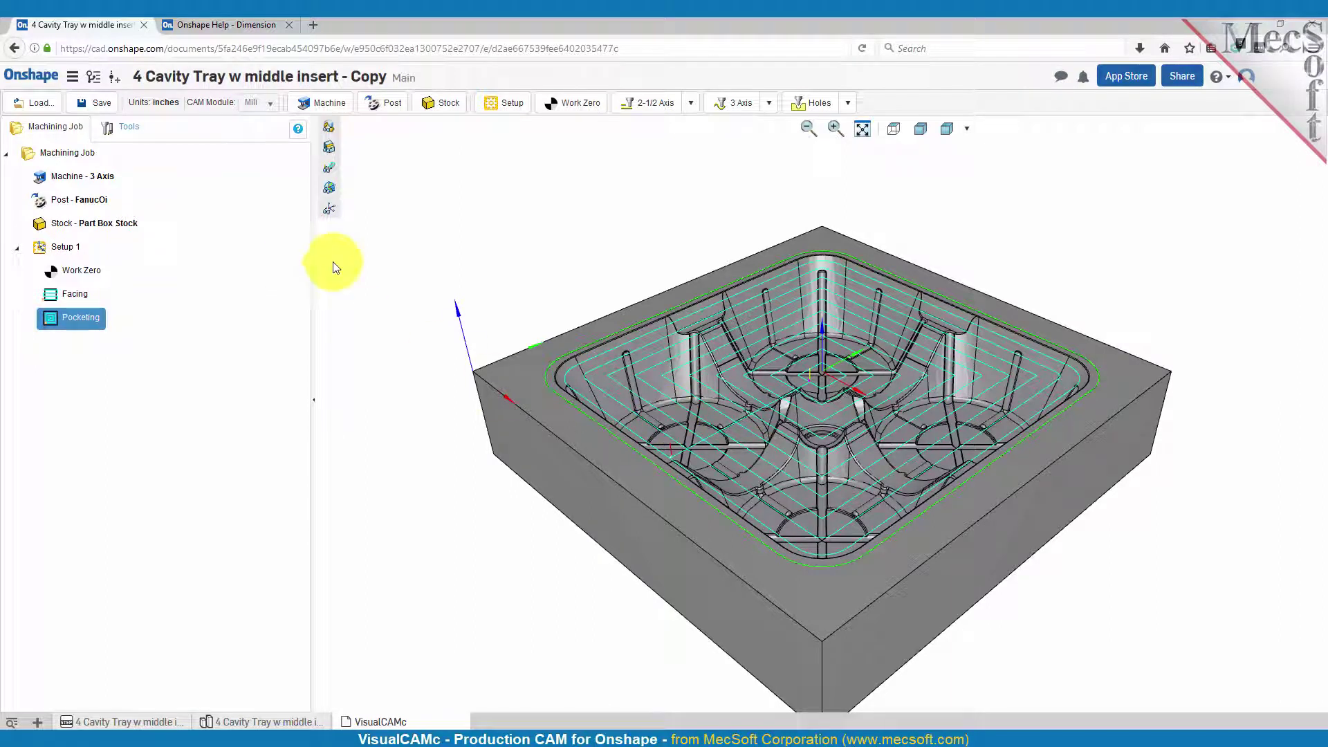
Start a 3 Axis Z Level Roughing operation without a selected boundary, using the Flat Mill and the Automatic clearance plane
click(768, 103)
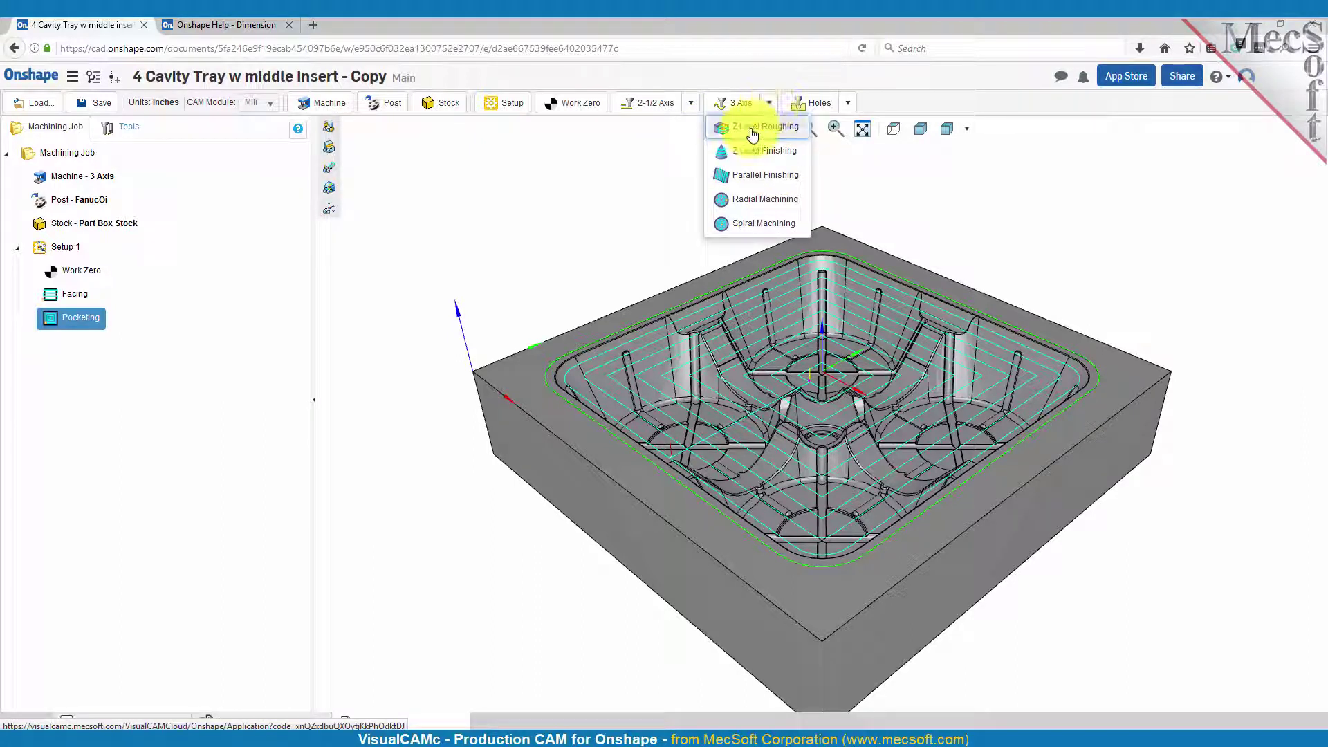
click(753, 129)
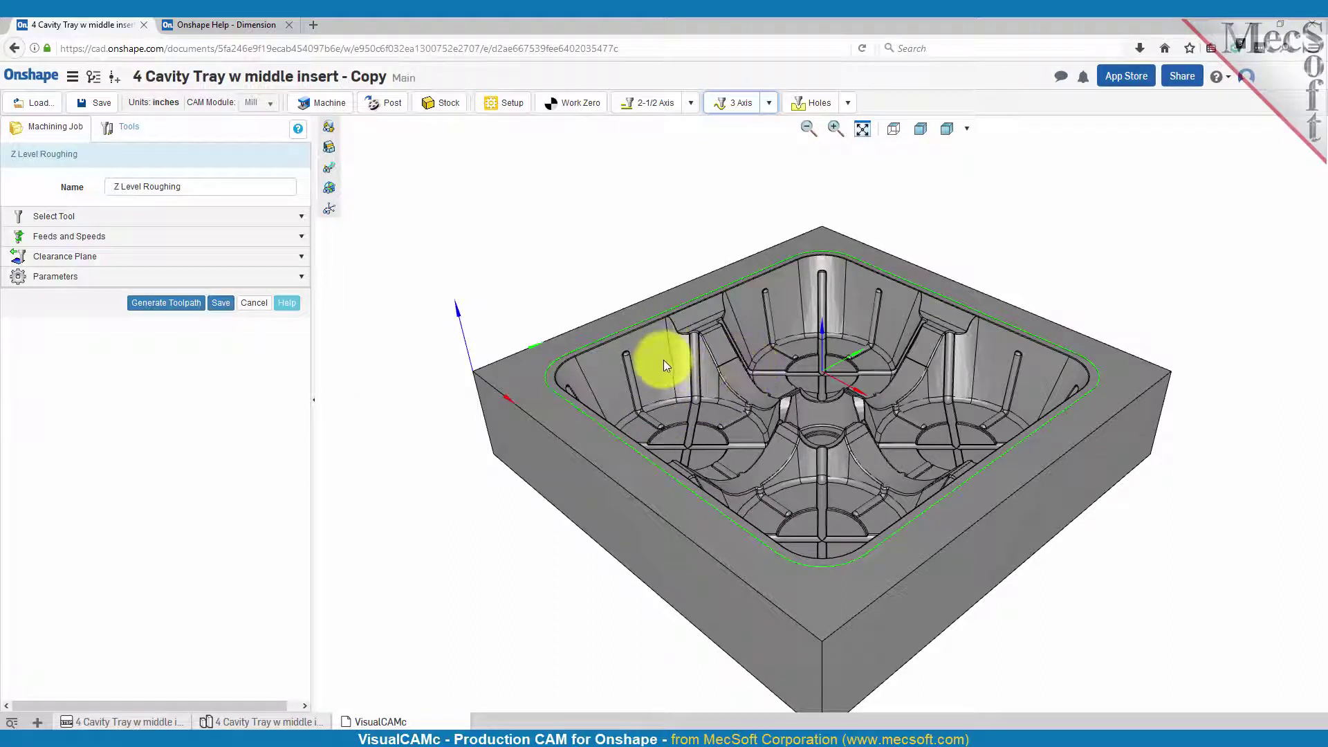
click(513, 238)
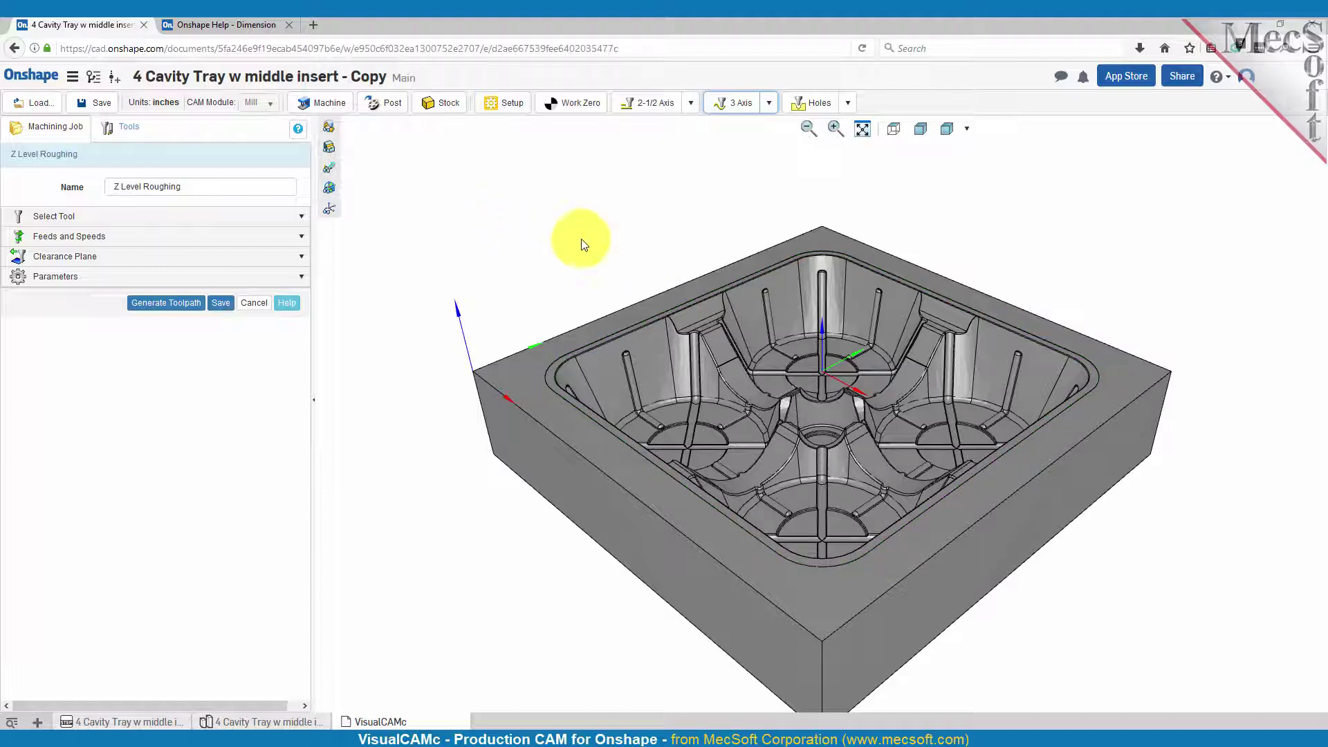
click(54, 220)
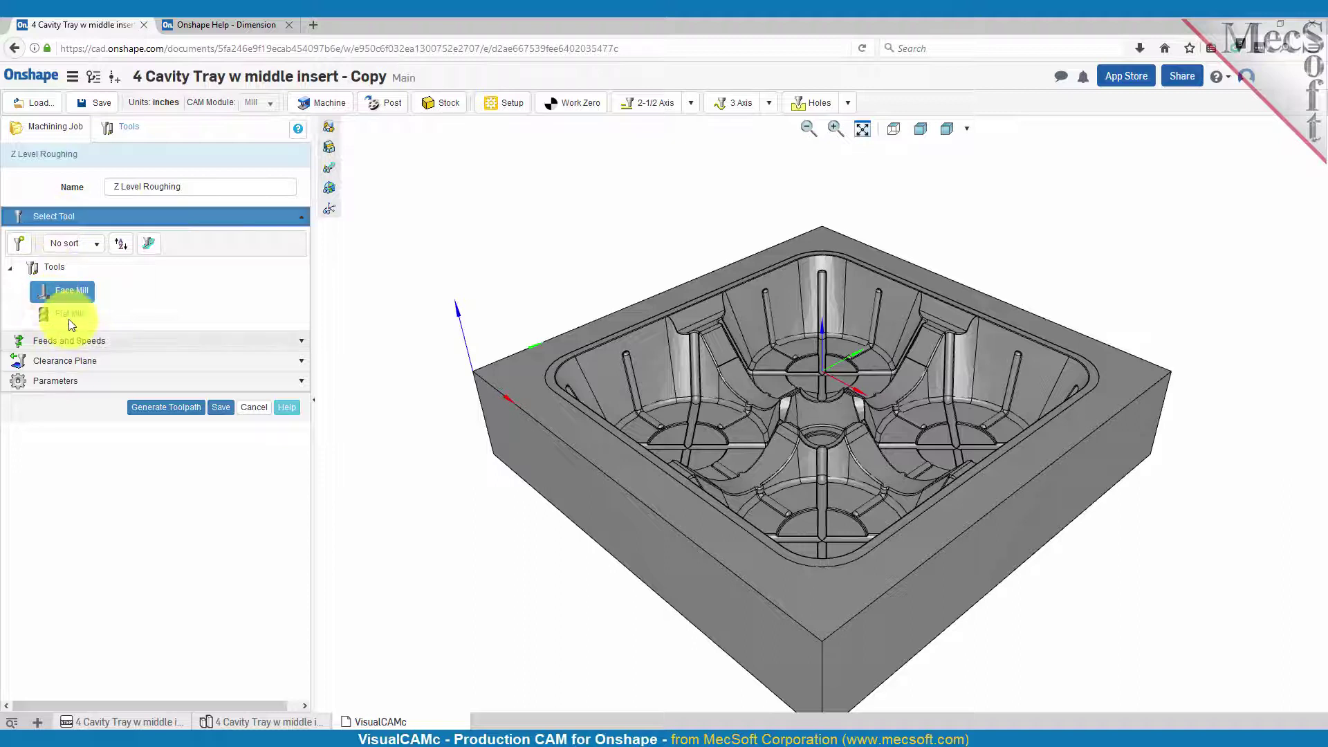
mouse_move(67, 318)
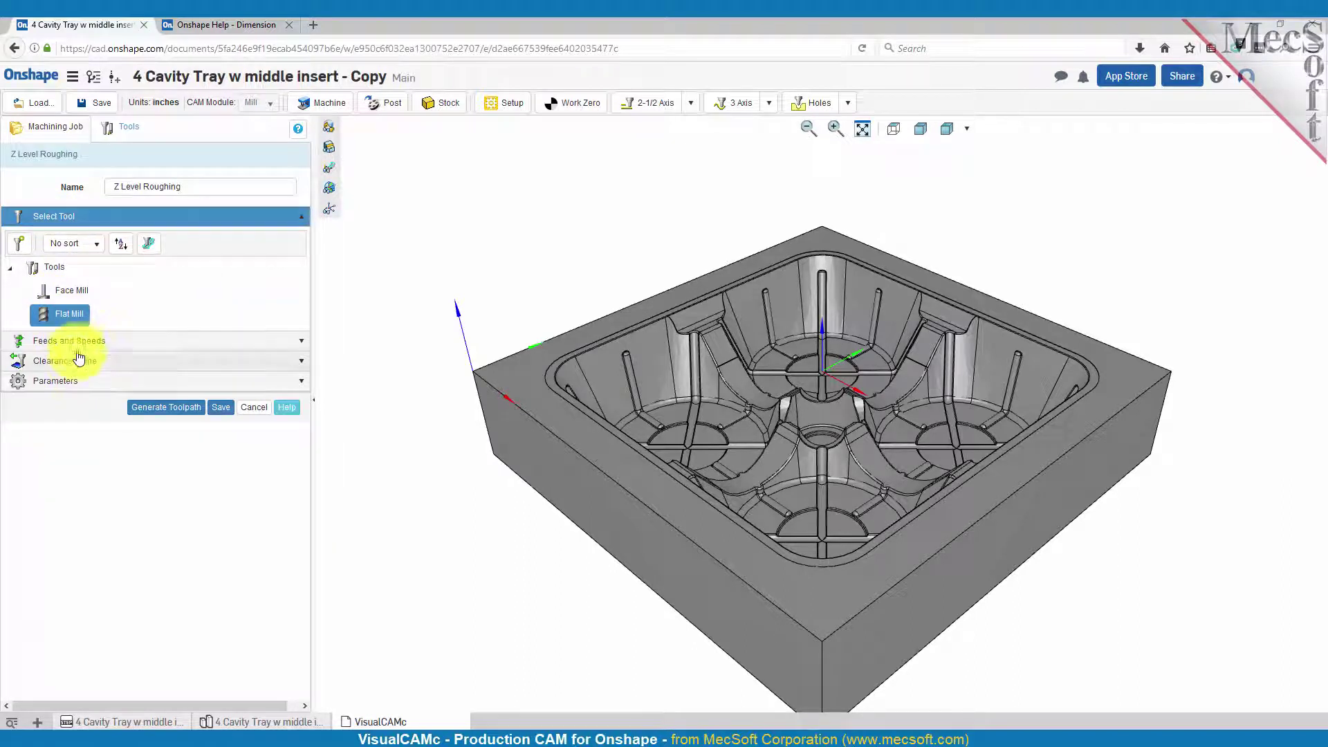
click(69, 342)
click(59, 499)
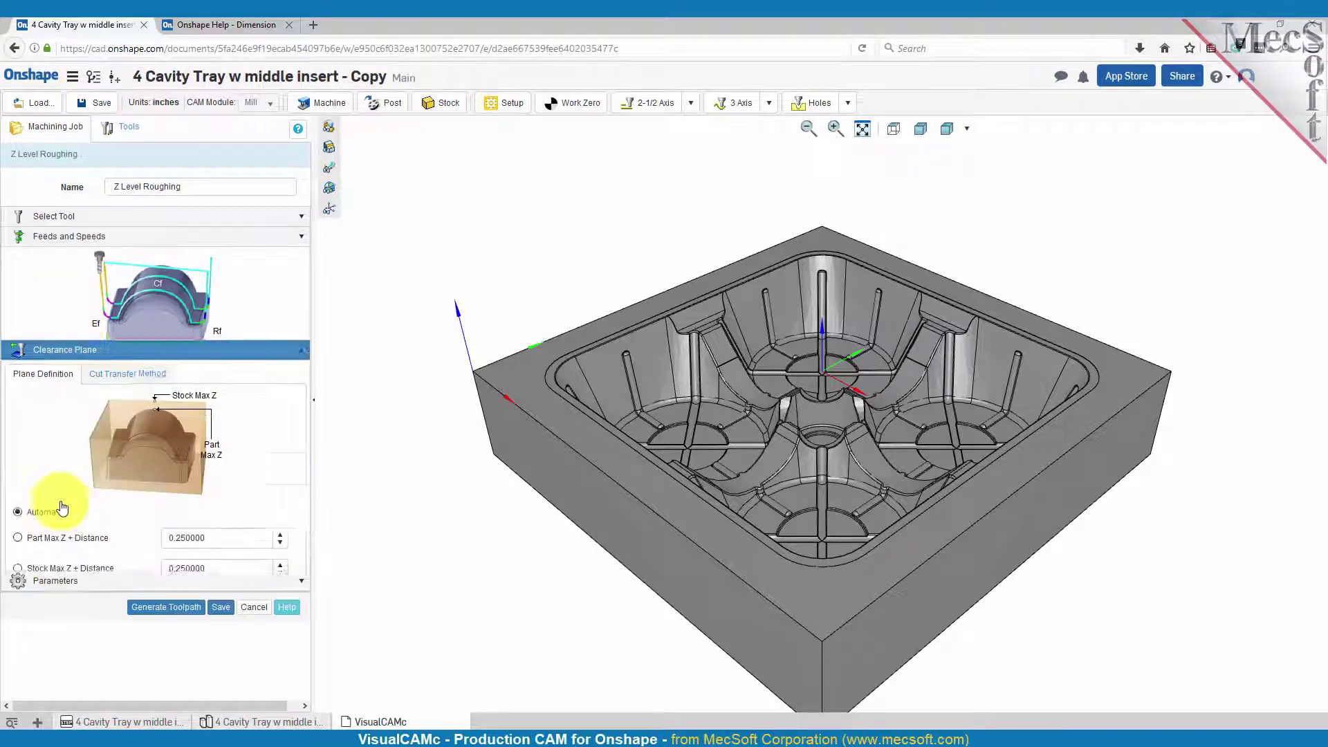
click(52, 554)
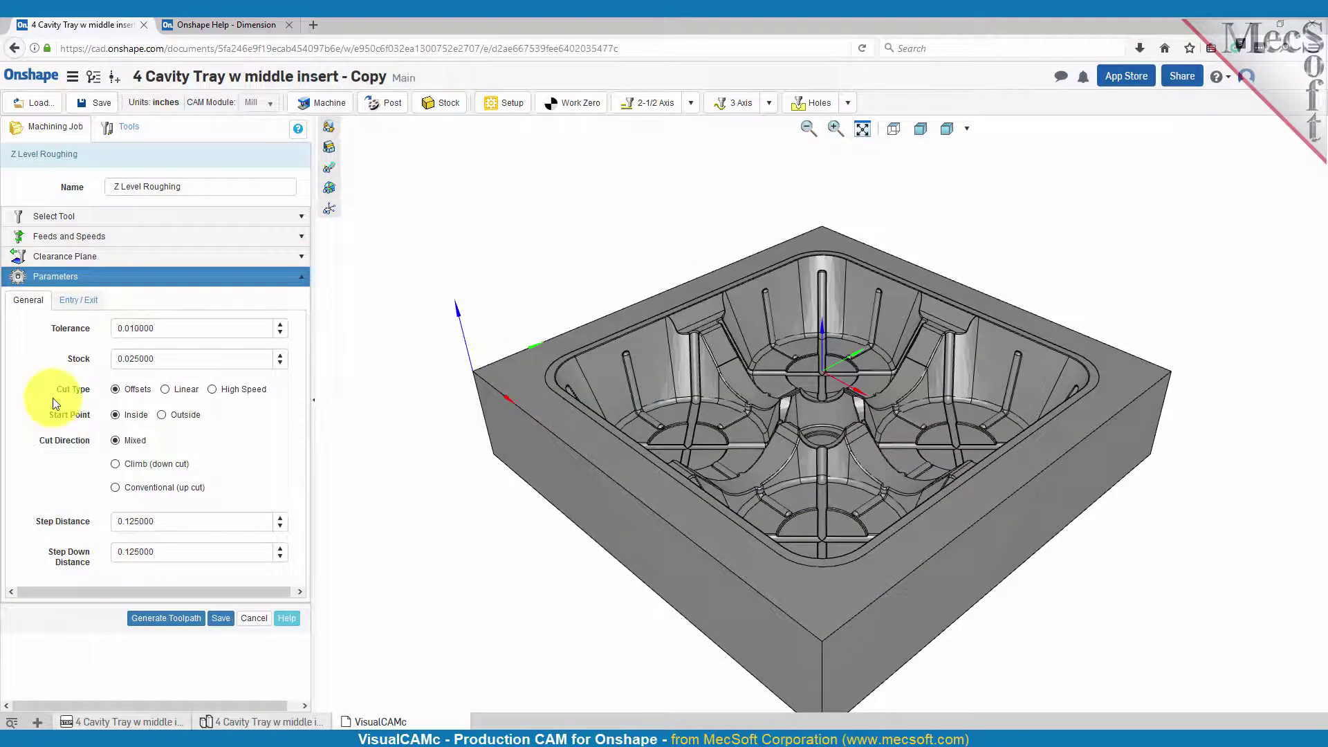
Set the roughing tolerance to 0.01 and the stock allowance to 0.010
double_click(157, 328)
key(BackSpace)
text(0.01)
double_click(169, 359)
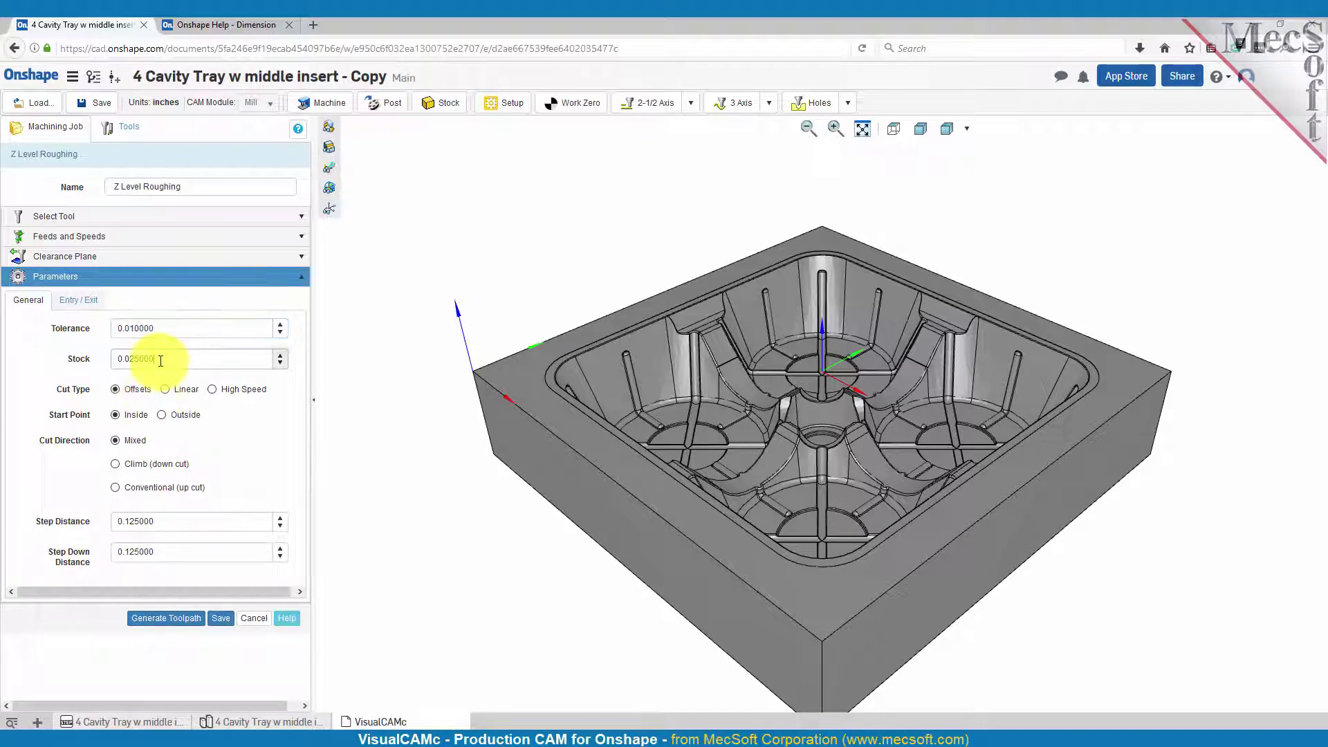
text(0.025)
double_click(108, 359)
text(0)
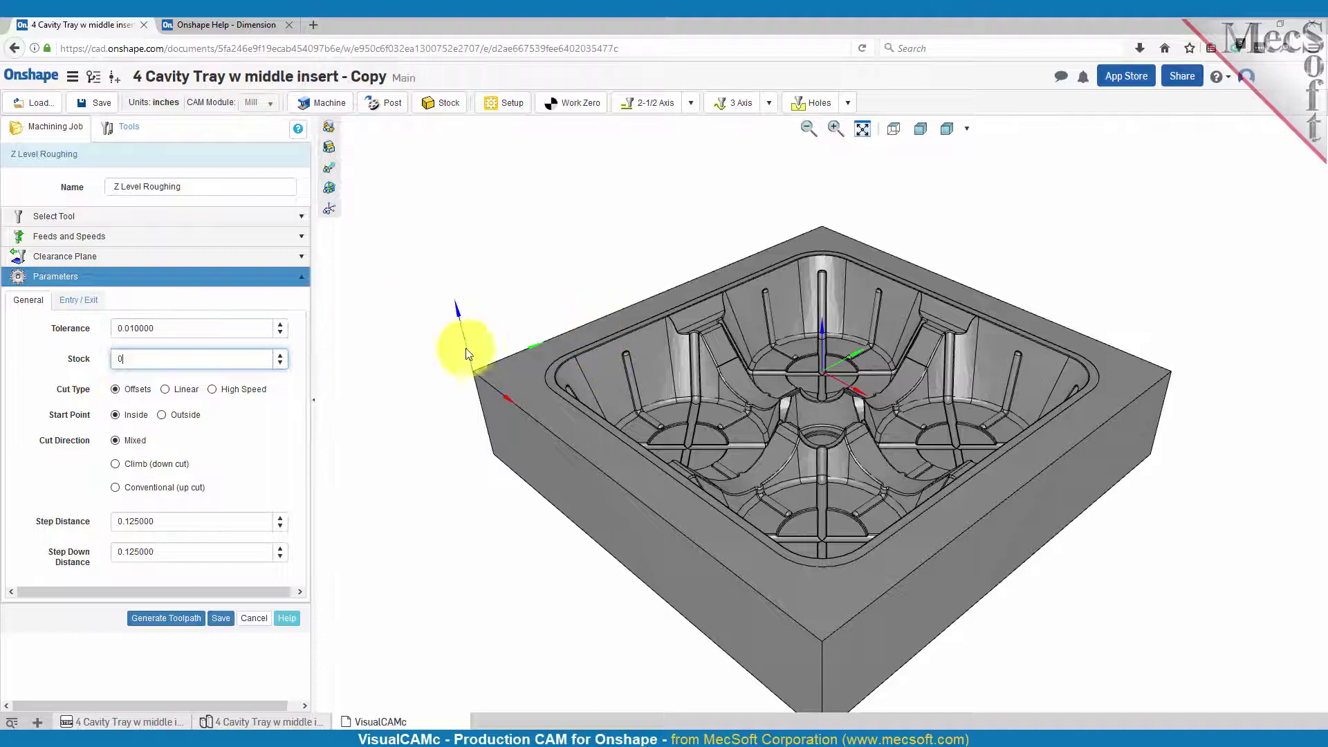
double_click(106, 359)
text(0.010)
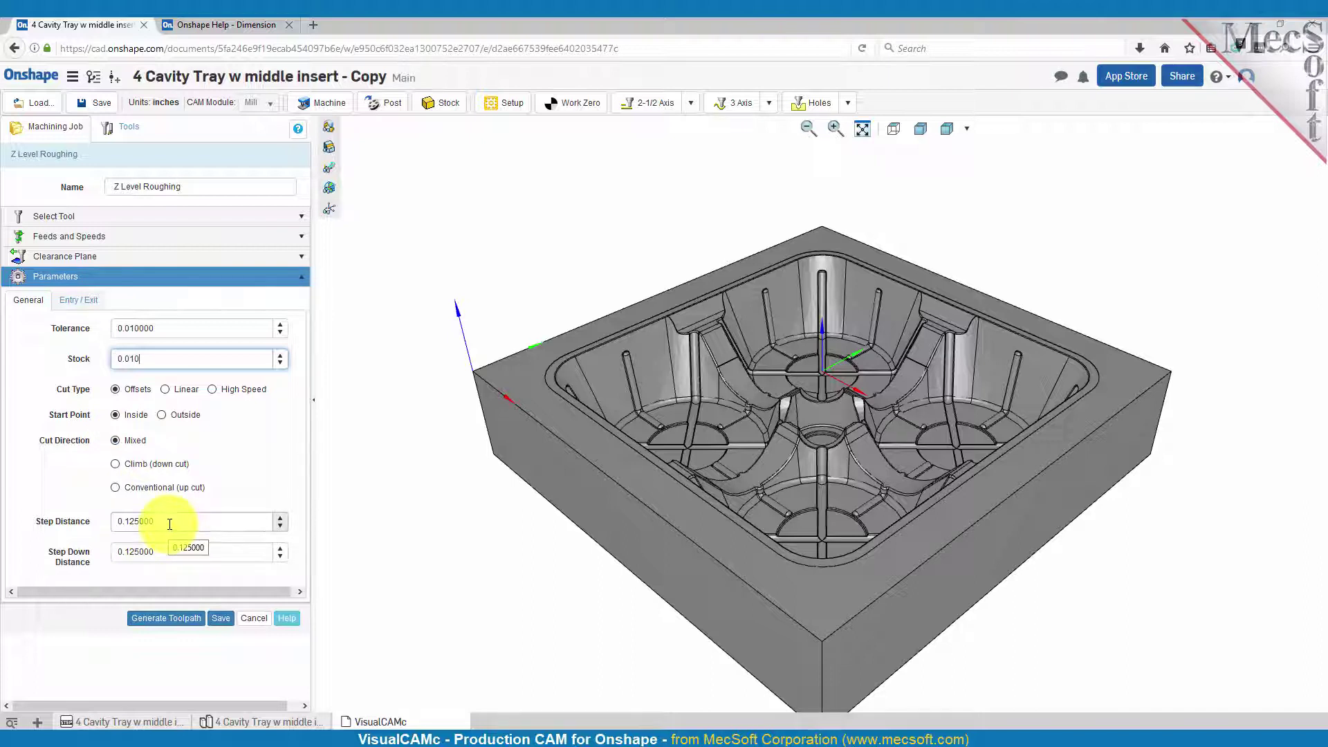
Set the roughing step distance to 0.4 and the step down distance to 0.25
drag(170, 522, 73, 524)
text(0.4)
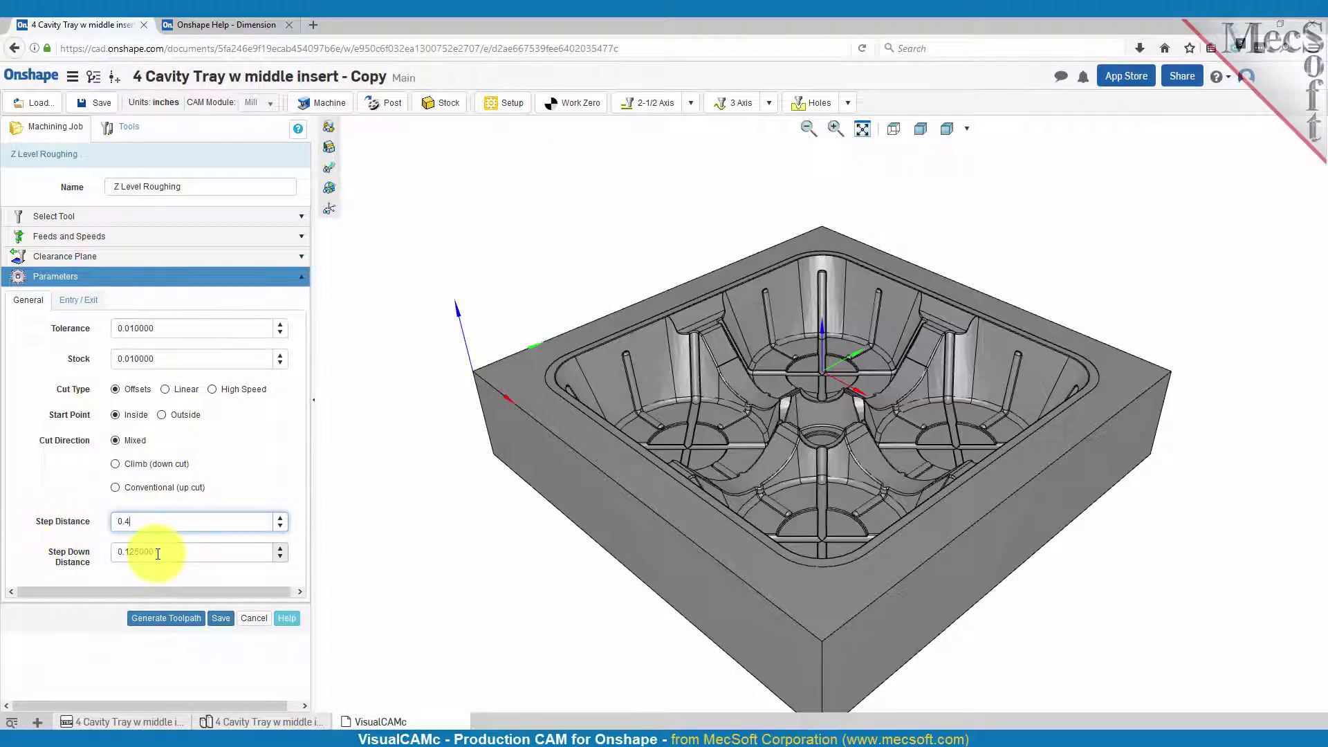
drag(166, 552, 56, 549)
text(0.)
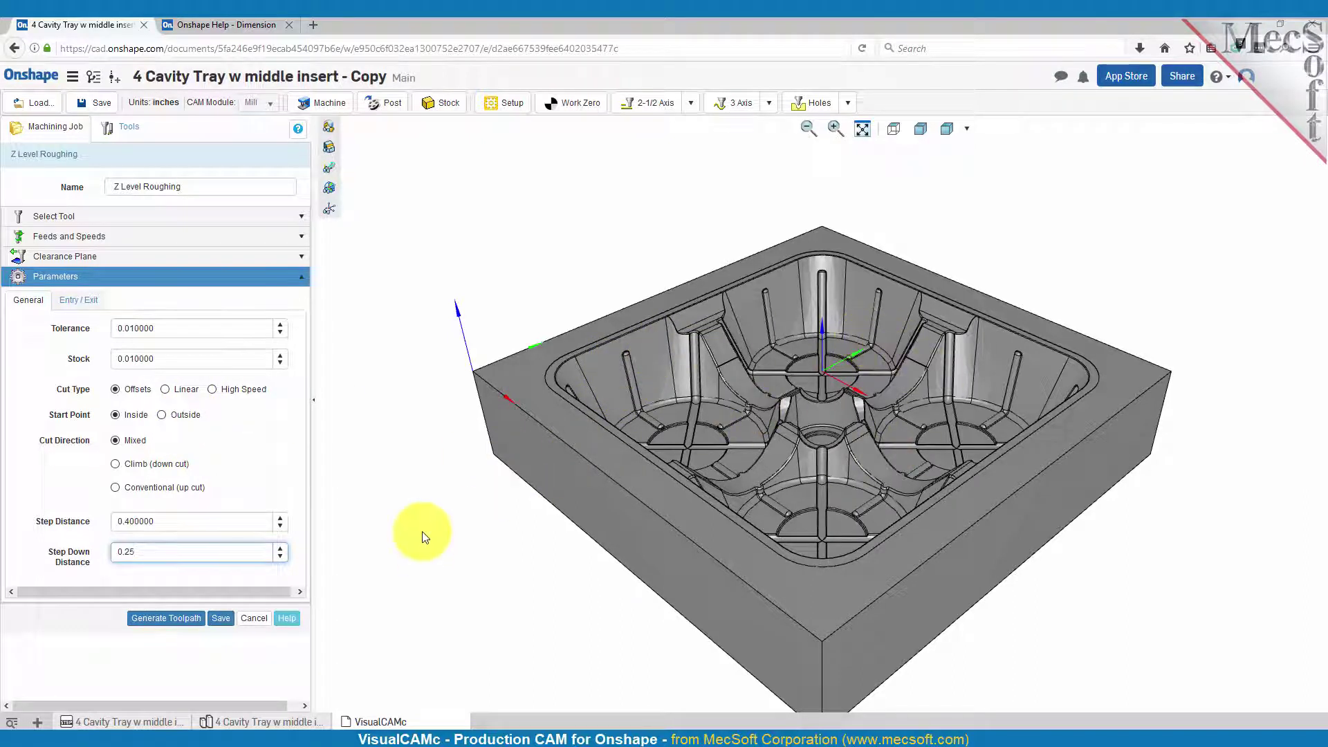
Review the angle, height and distance of the roughing entry's linear Engage in Material motion
click(76, 302)
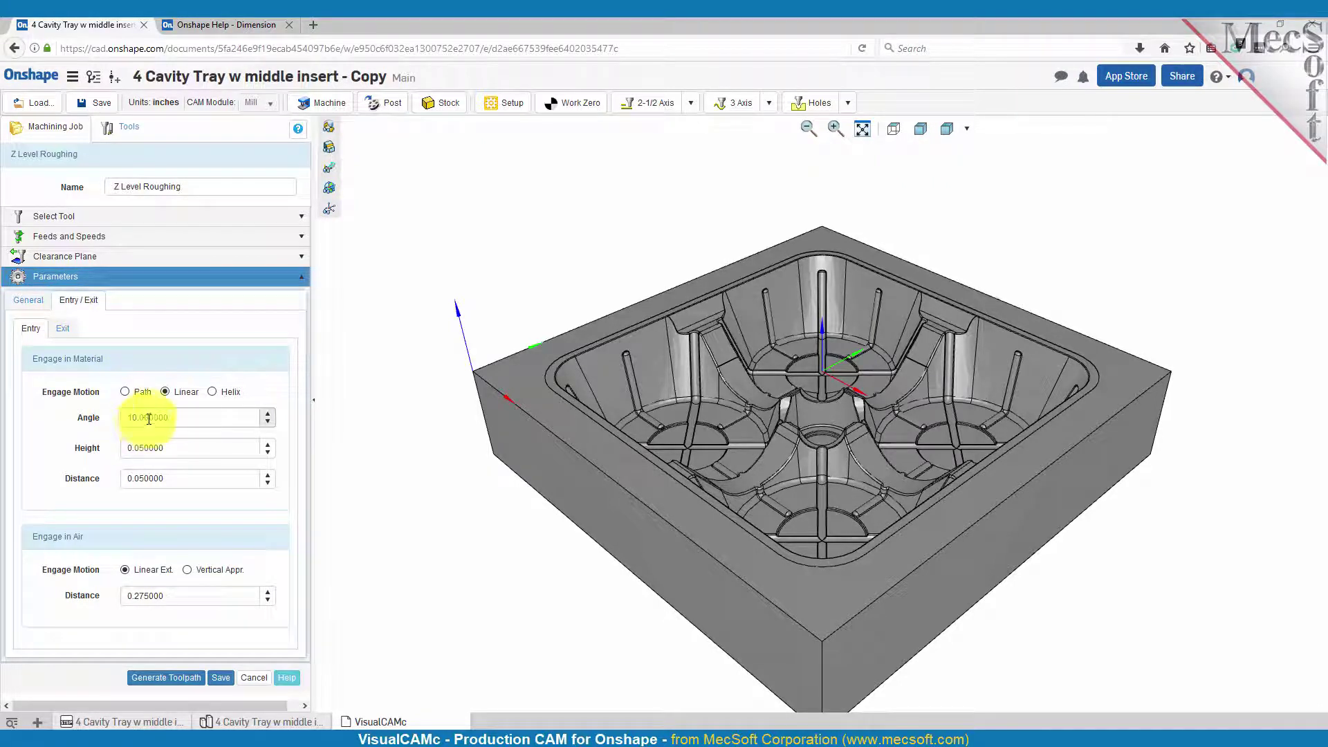
click(187, 416)
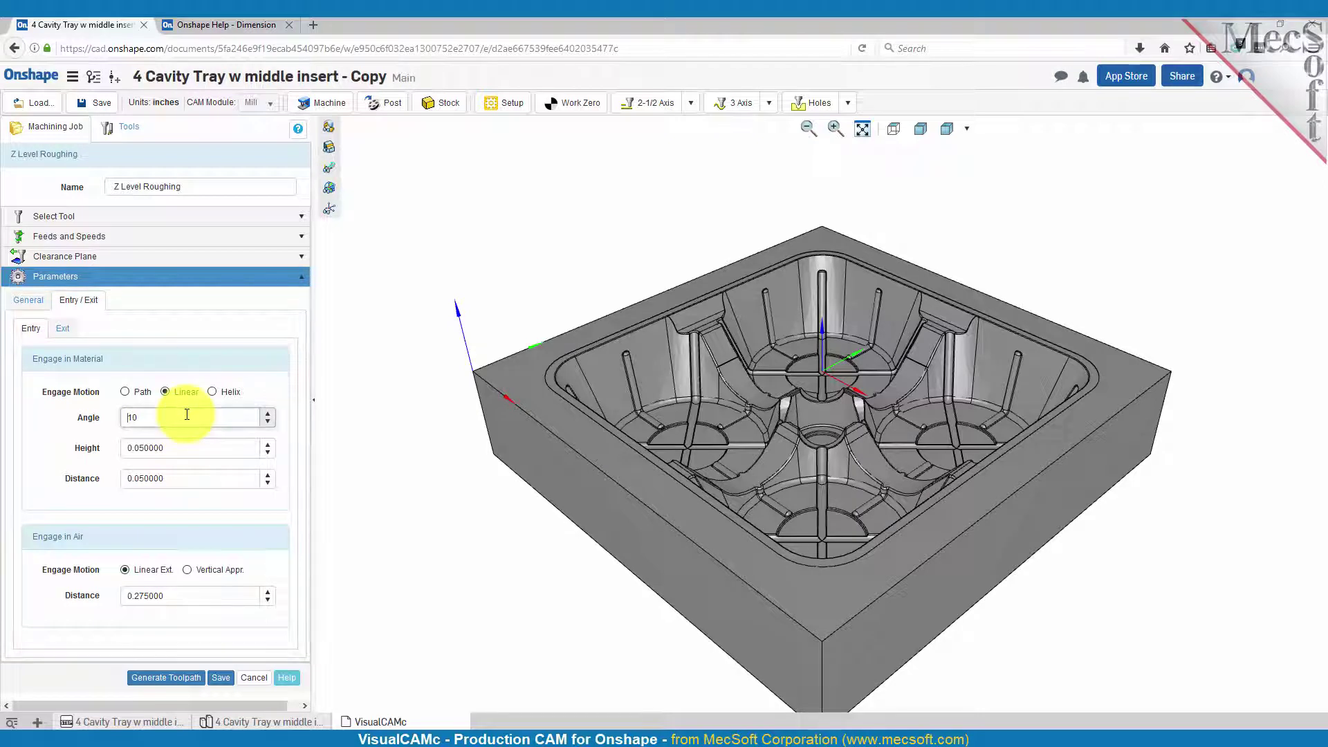
drag(172, 417, 90, 415)
click(166, 448)
drag(166, 448, 92, 446)
click(189, 479)
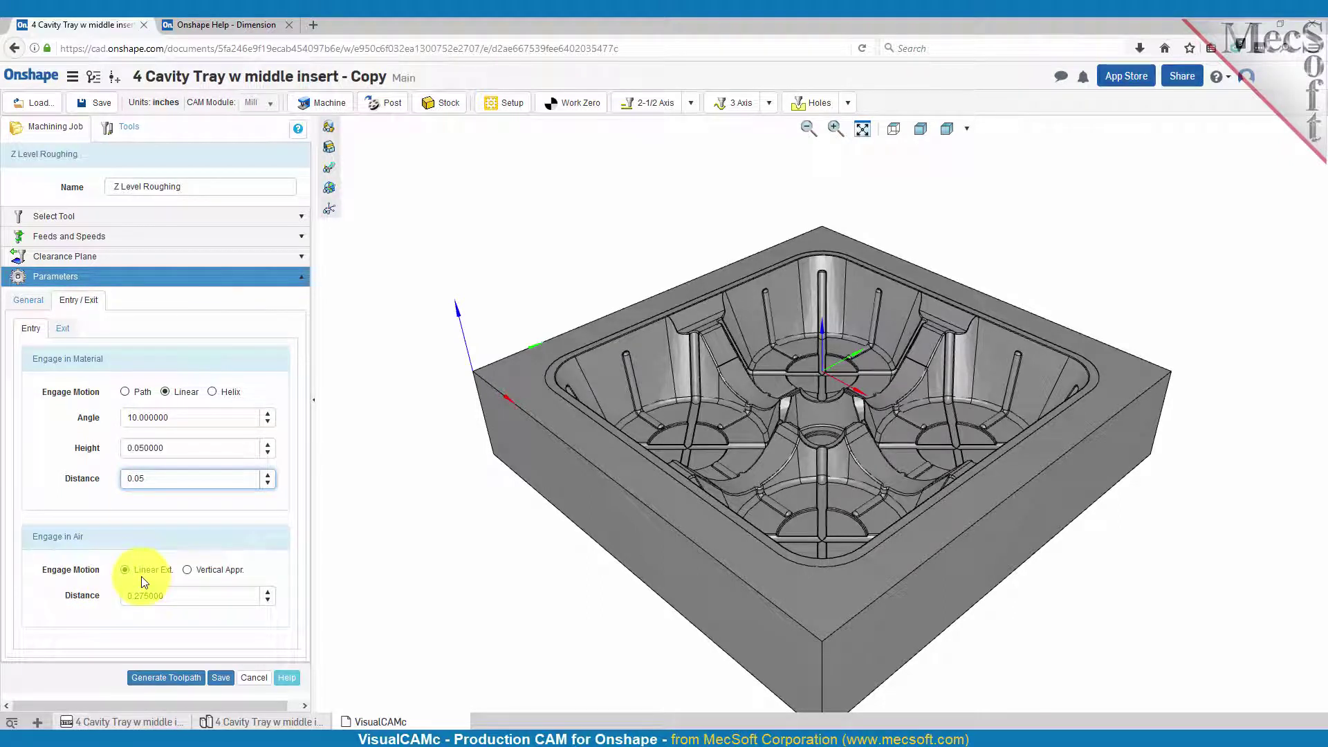
Check the Engage in Air distance and the Retract in Air motion, and generate the Z Level Roughing toolpath
click(178, 598)
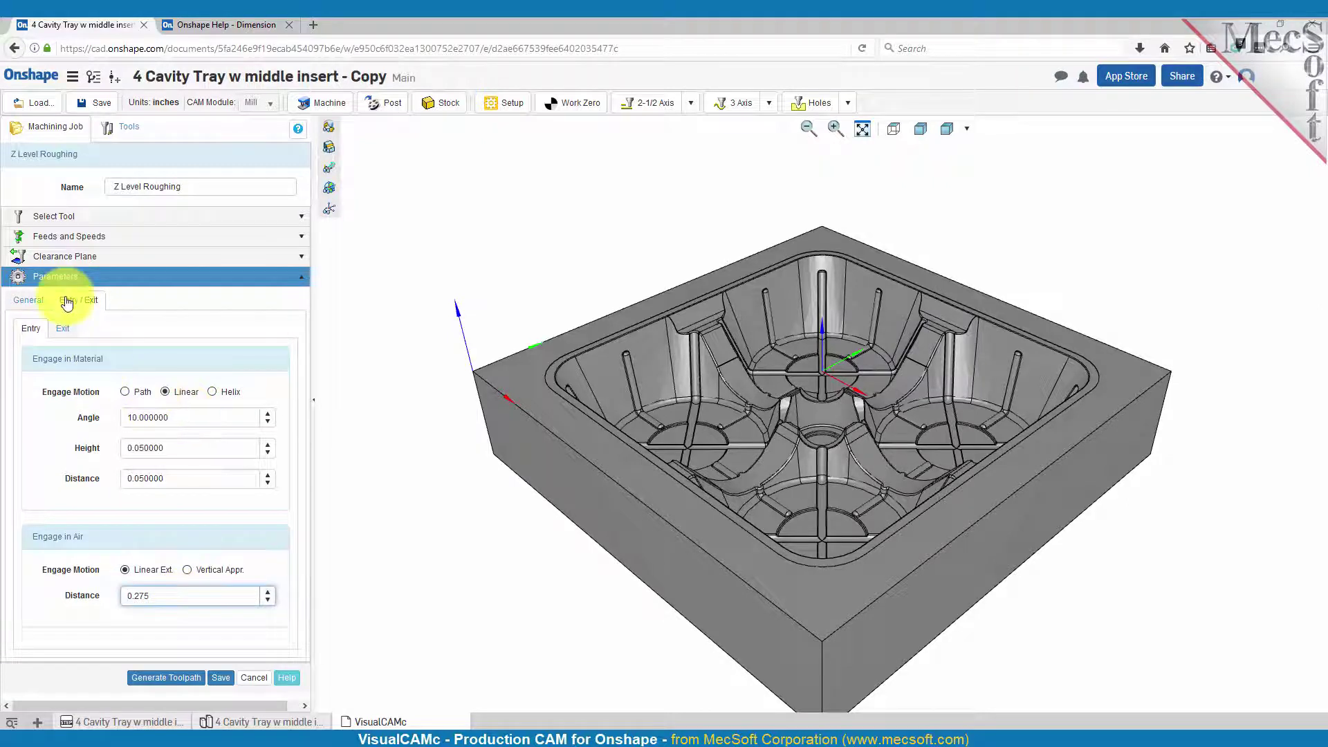
click(63, 329)
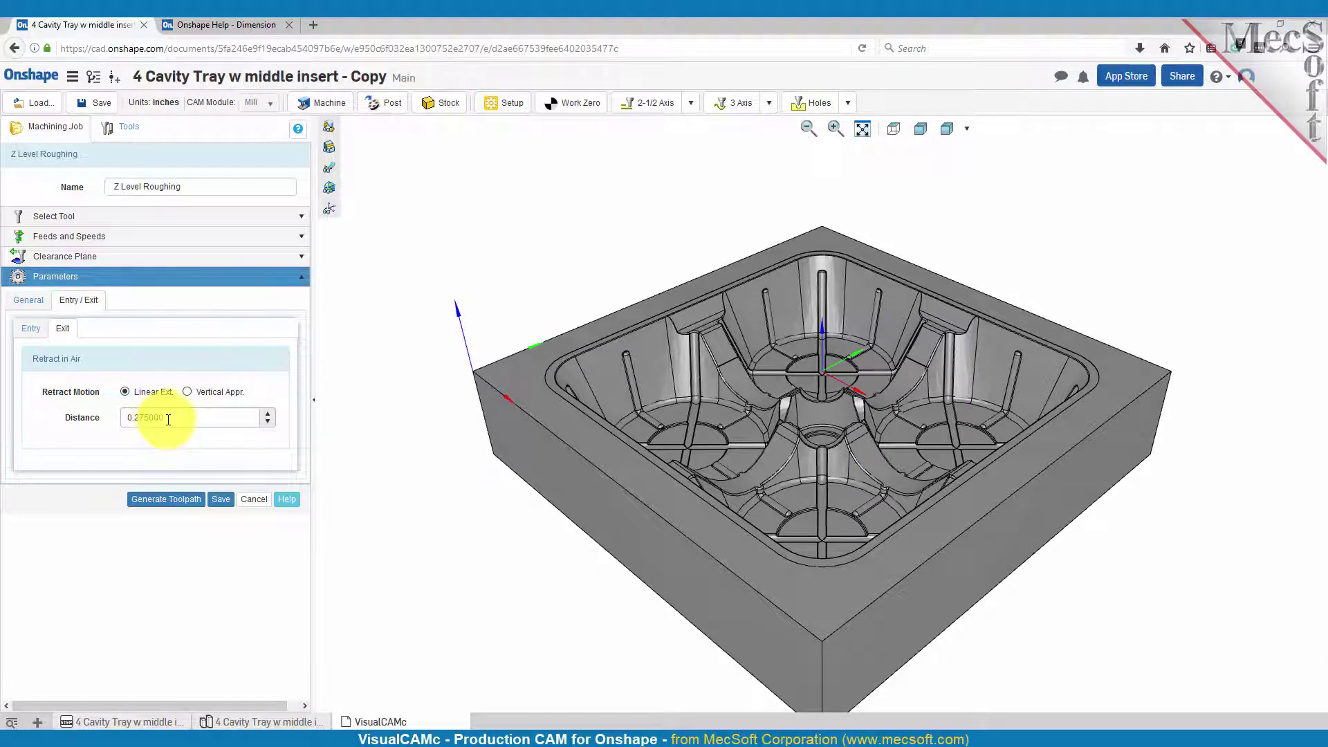
click(172, 509)
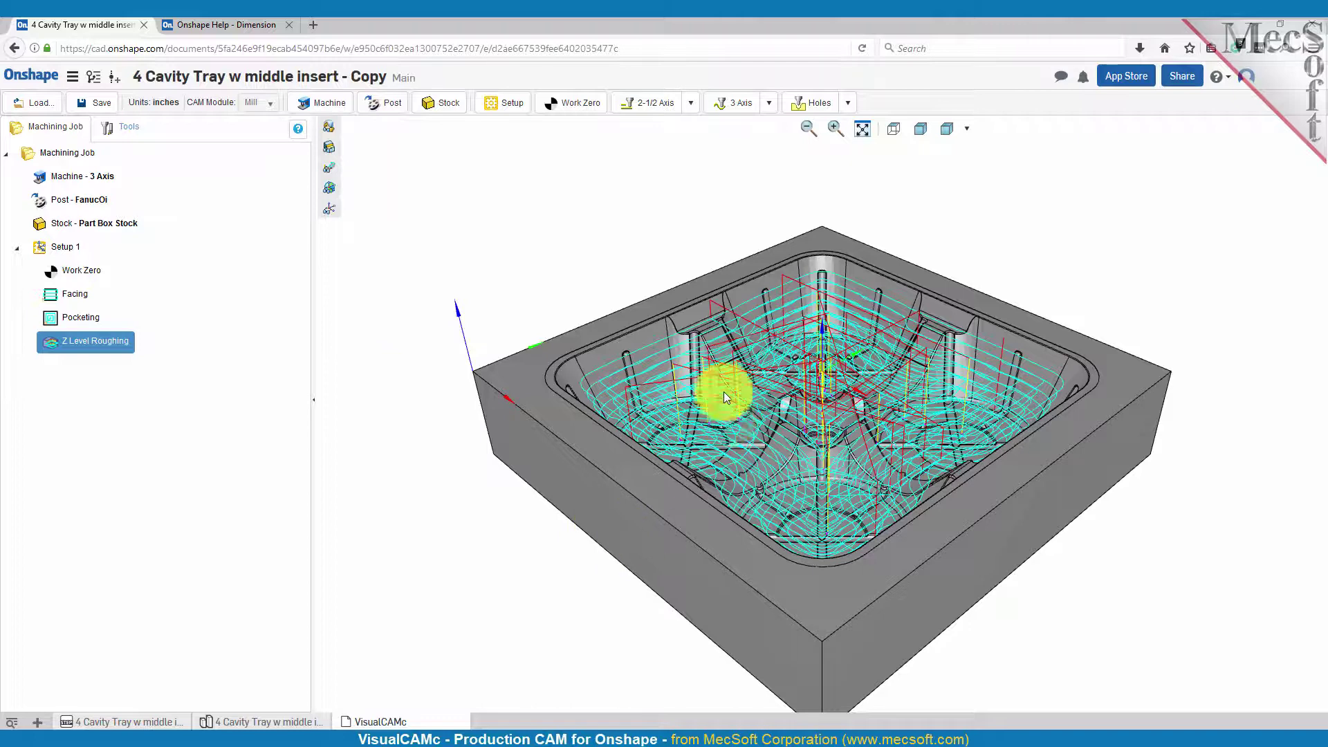
Inspect the roughing toolpath inside the cavities and reopen the Z Level Roughing operation for review without changing it
middle_drag(774, 422, 778, 280)
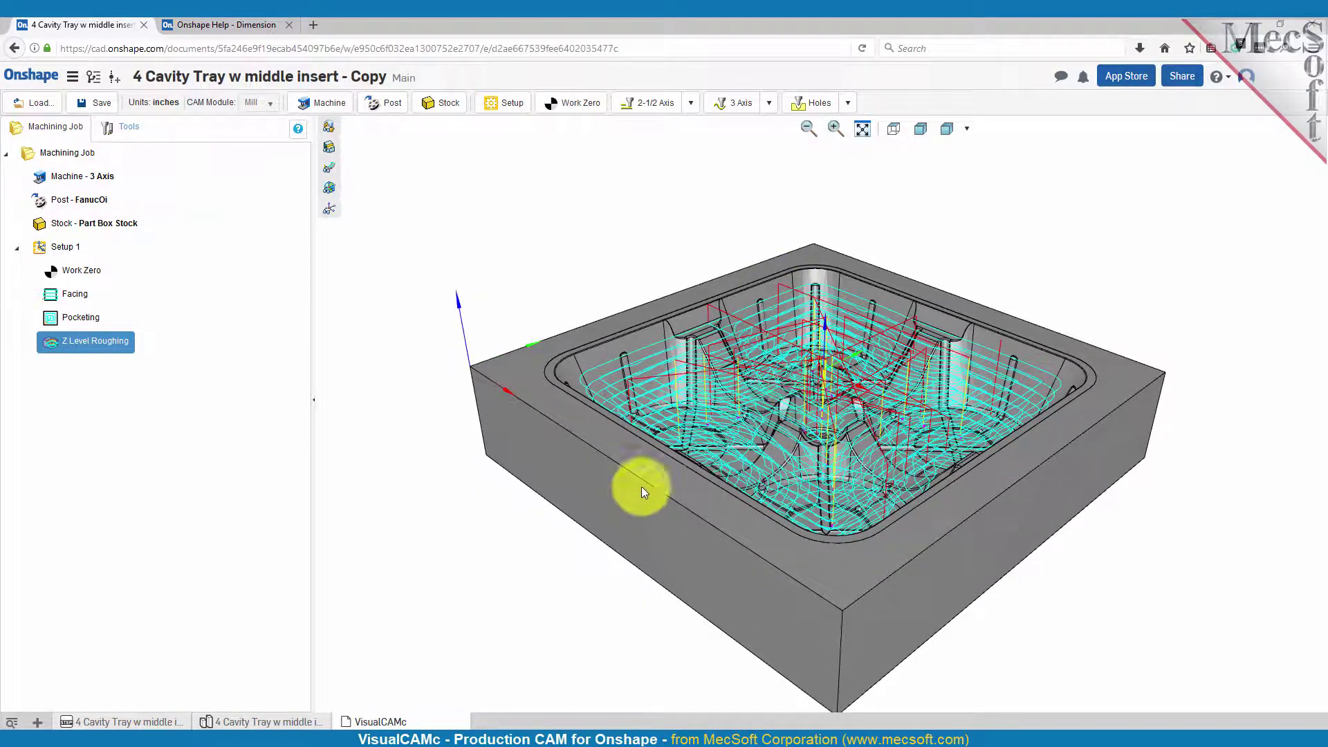
double_click(47, 340)
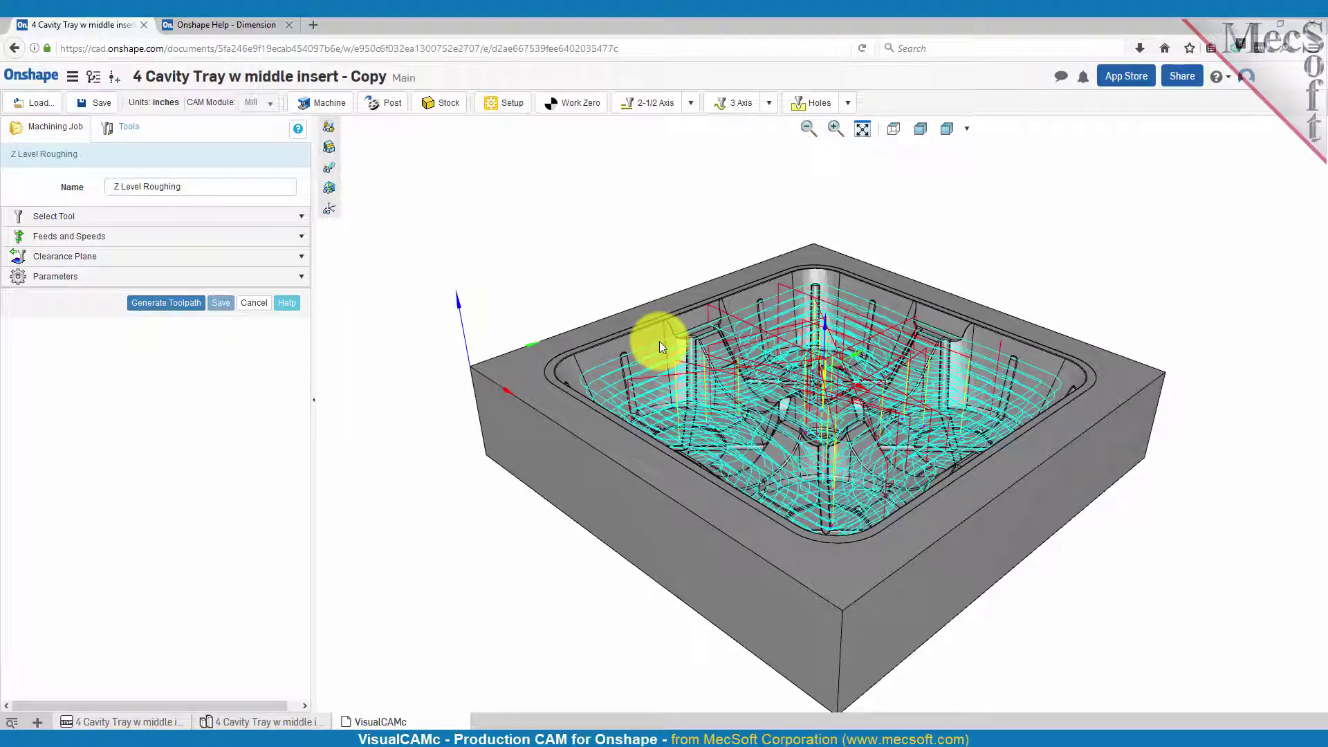
click(254, 303)
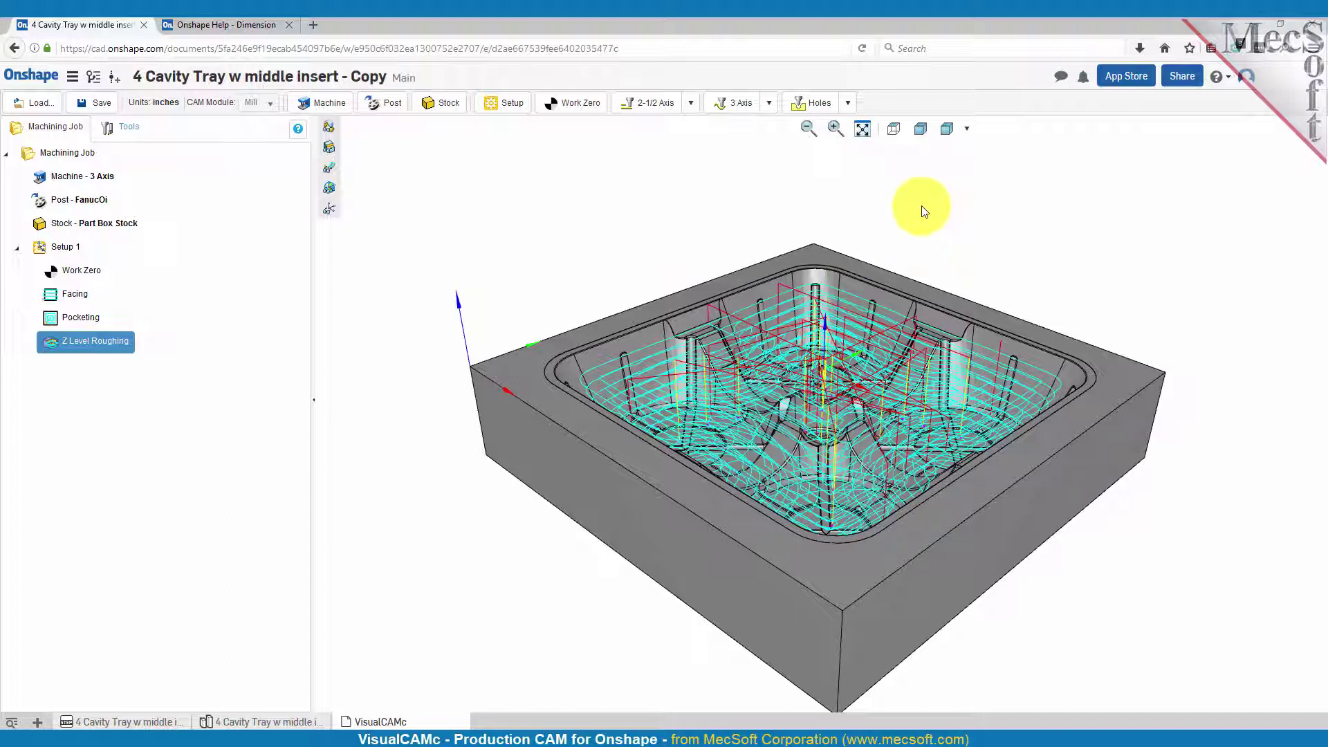
Start a 3 Axis Parallel Finishing operation with the inner edge loop around the tray cavity's upper rim as the boundary
click(767, 103)
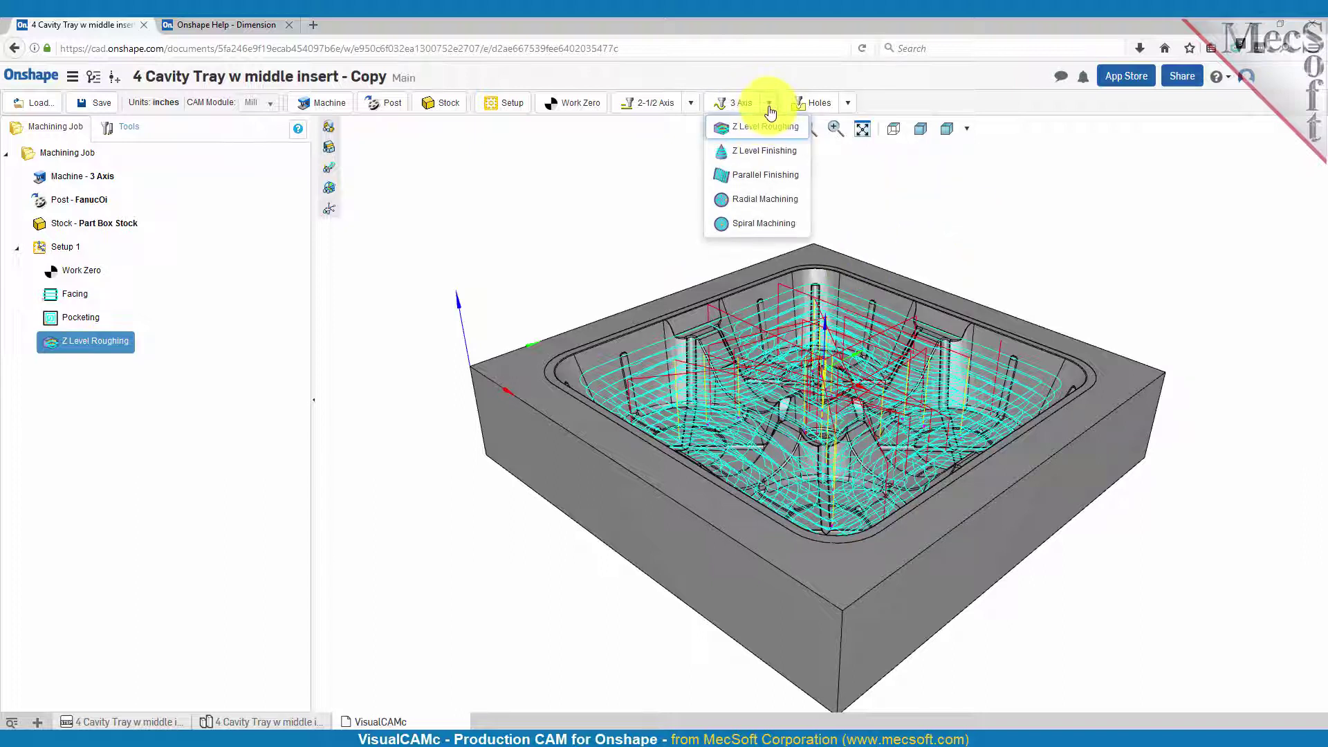
click(760, 174)
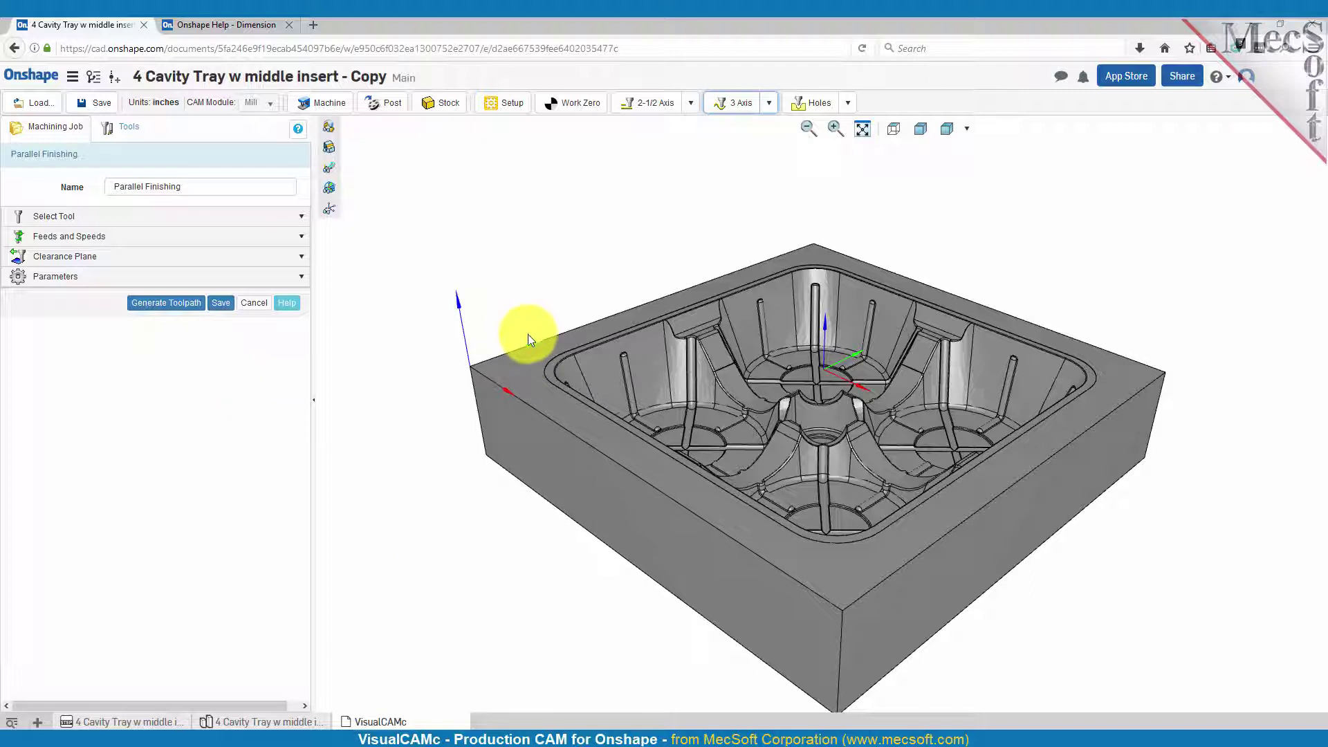
scroll(572, 335, up, 5)
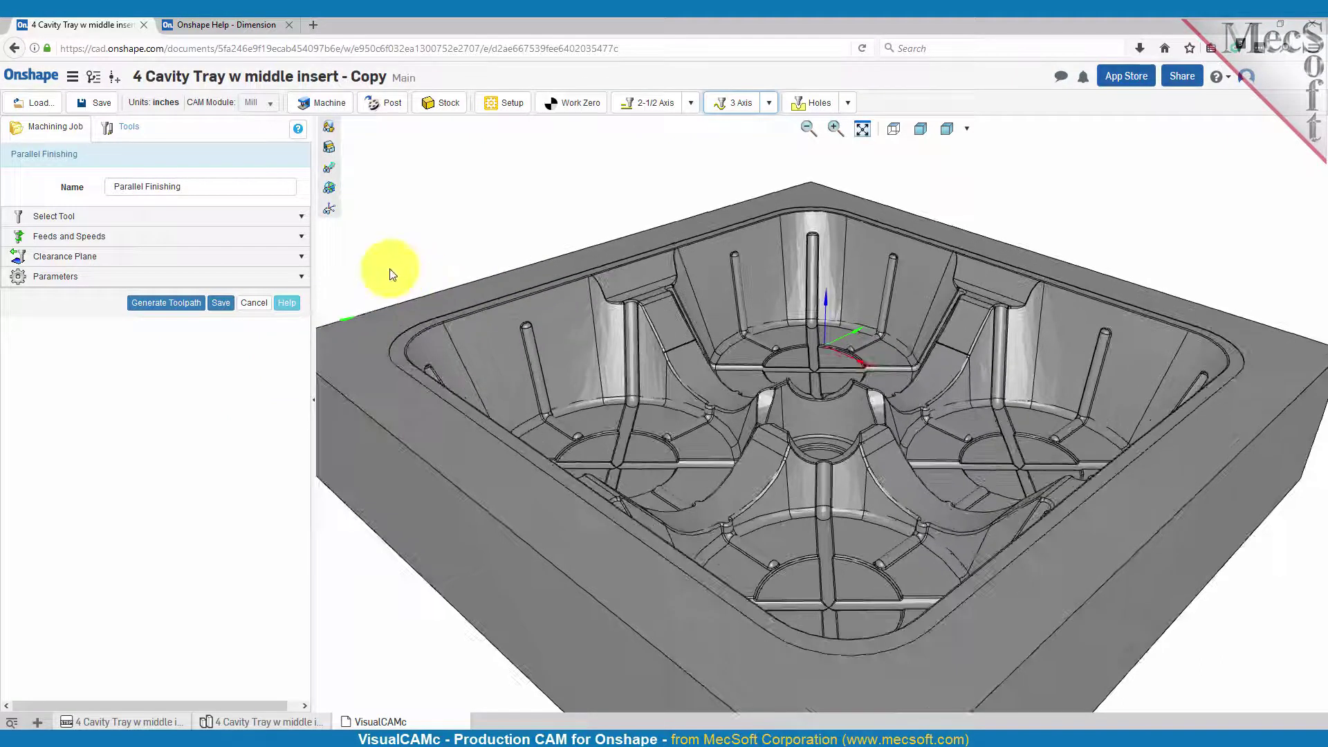
scroll(389, 270, up, 2)
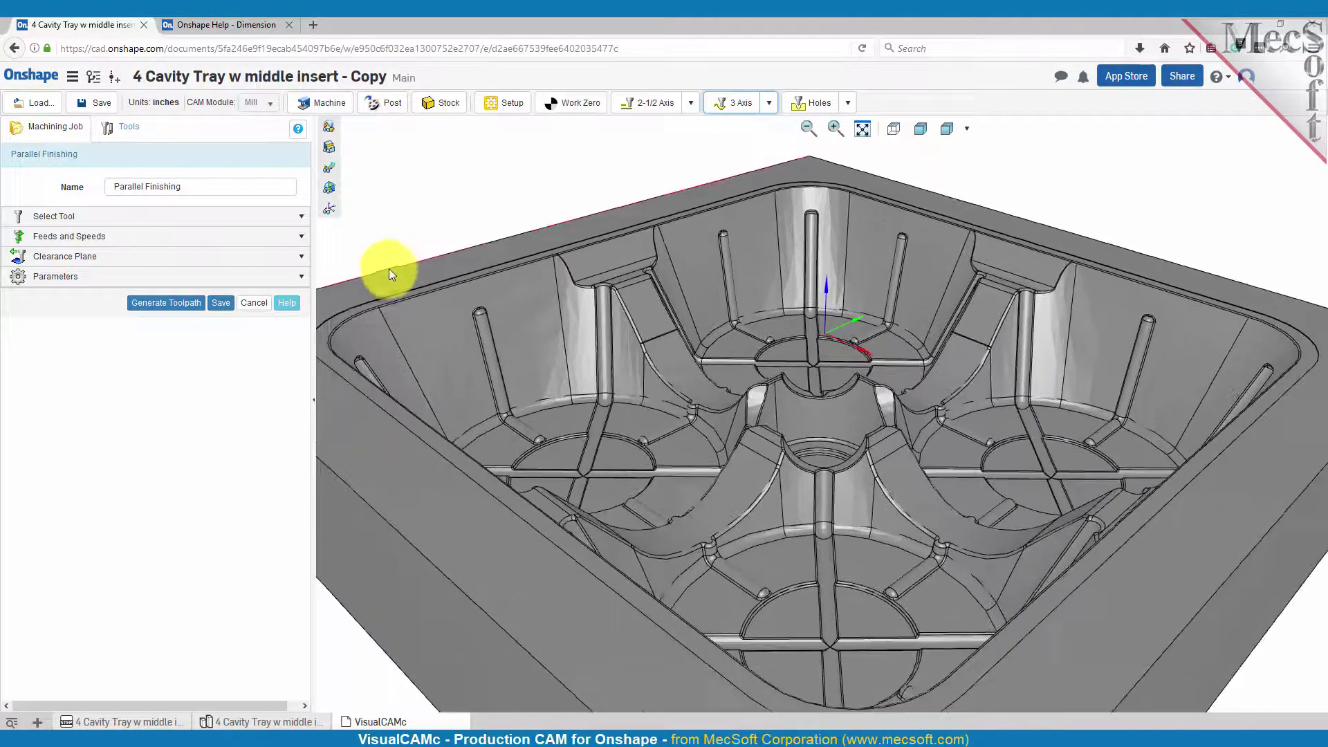
click(357, 315)
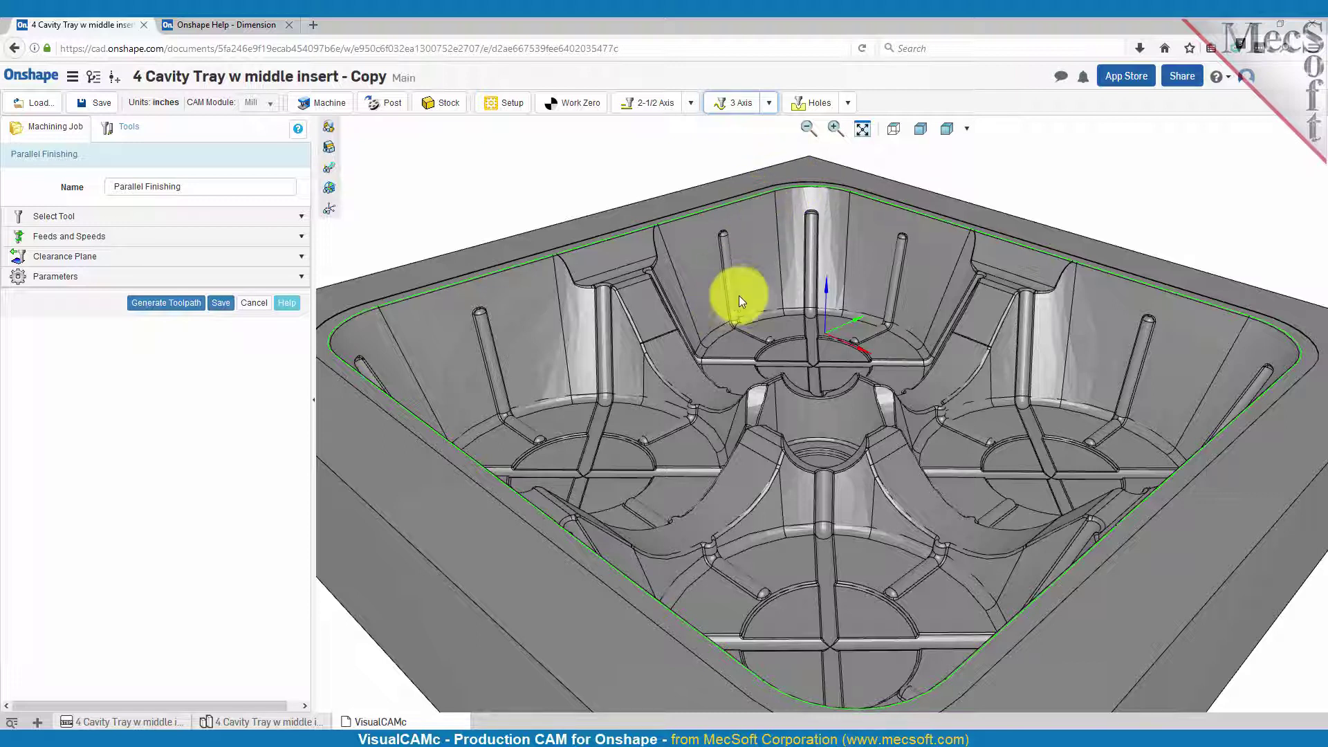
scroll(739, 296, down, 5)
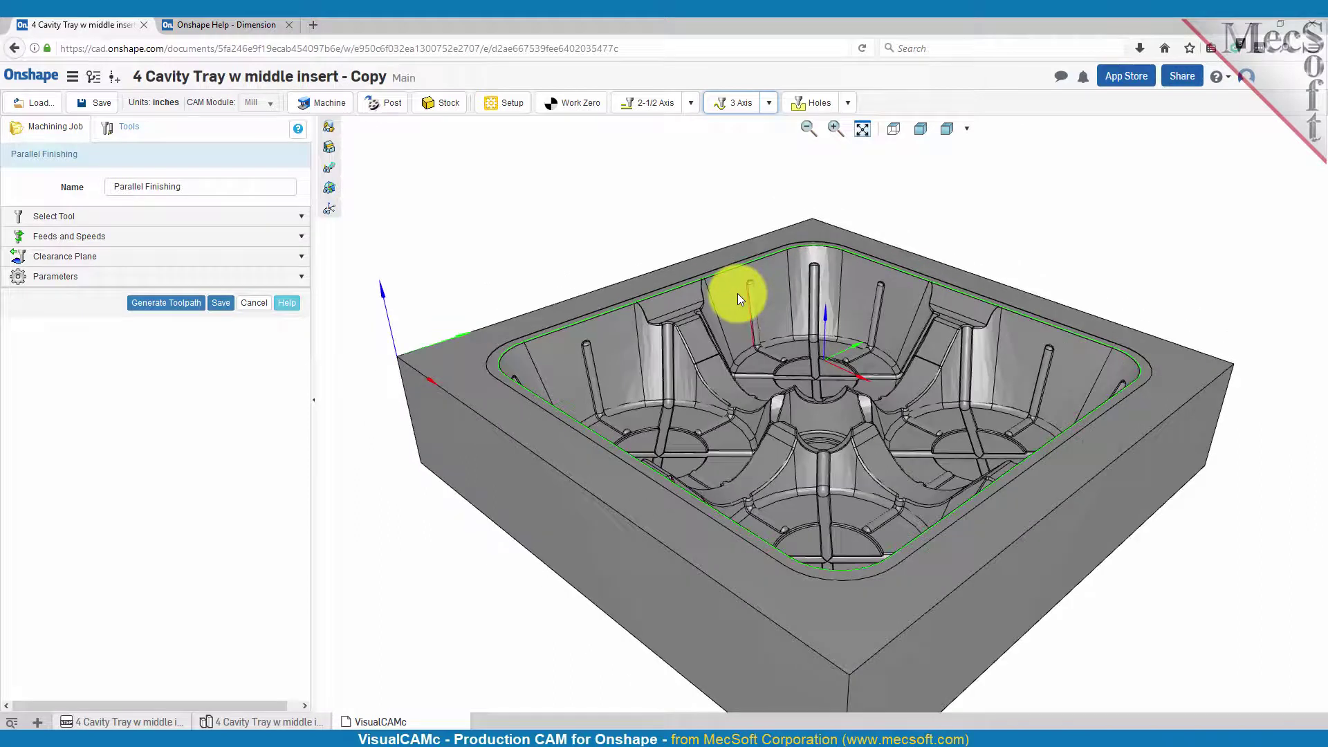
scroll(737, 297, down, 1)
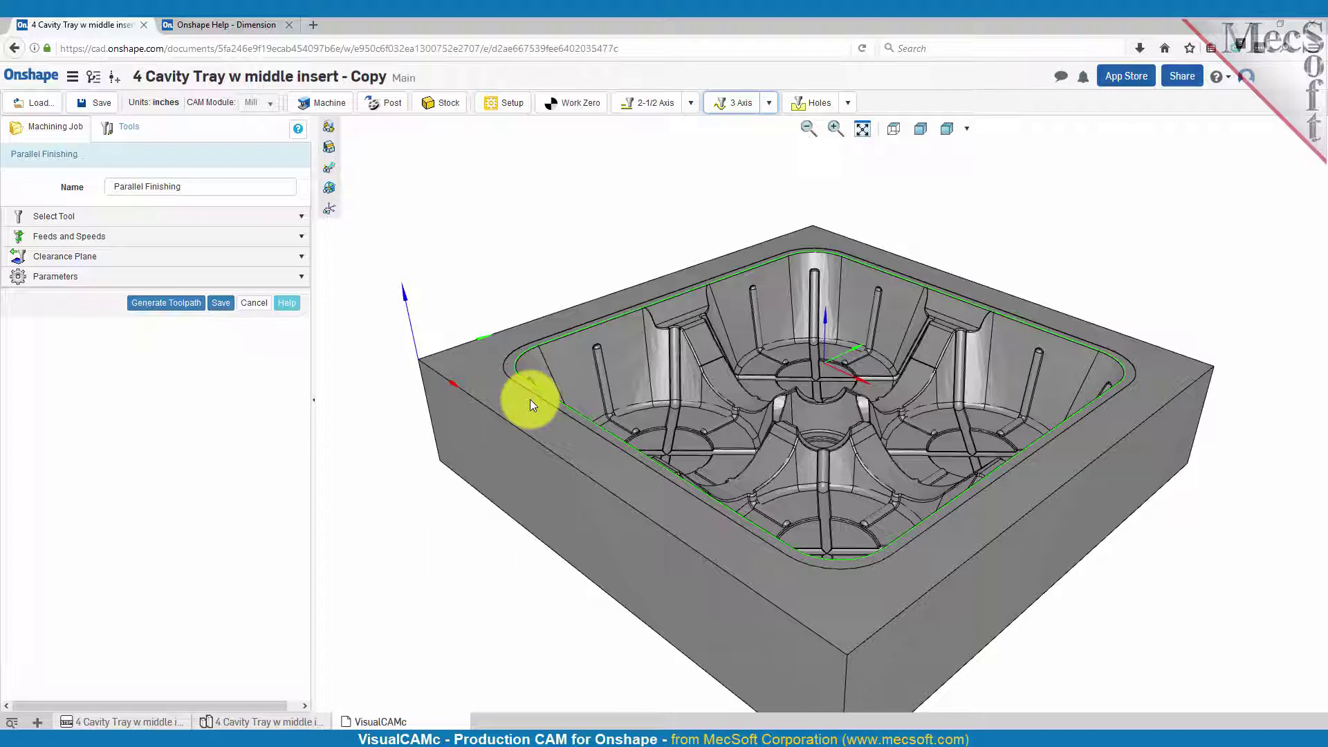
Start a new Ball Mill for the Parallel Finishing operation and set its shank diameter to 0.375
click(55, 220)
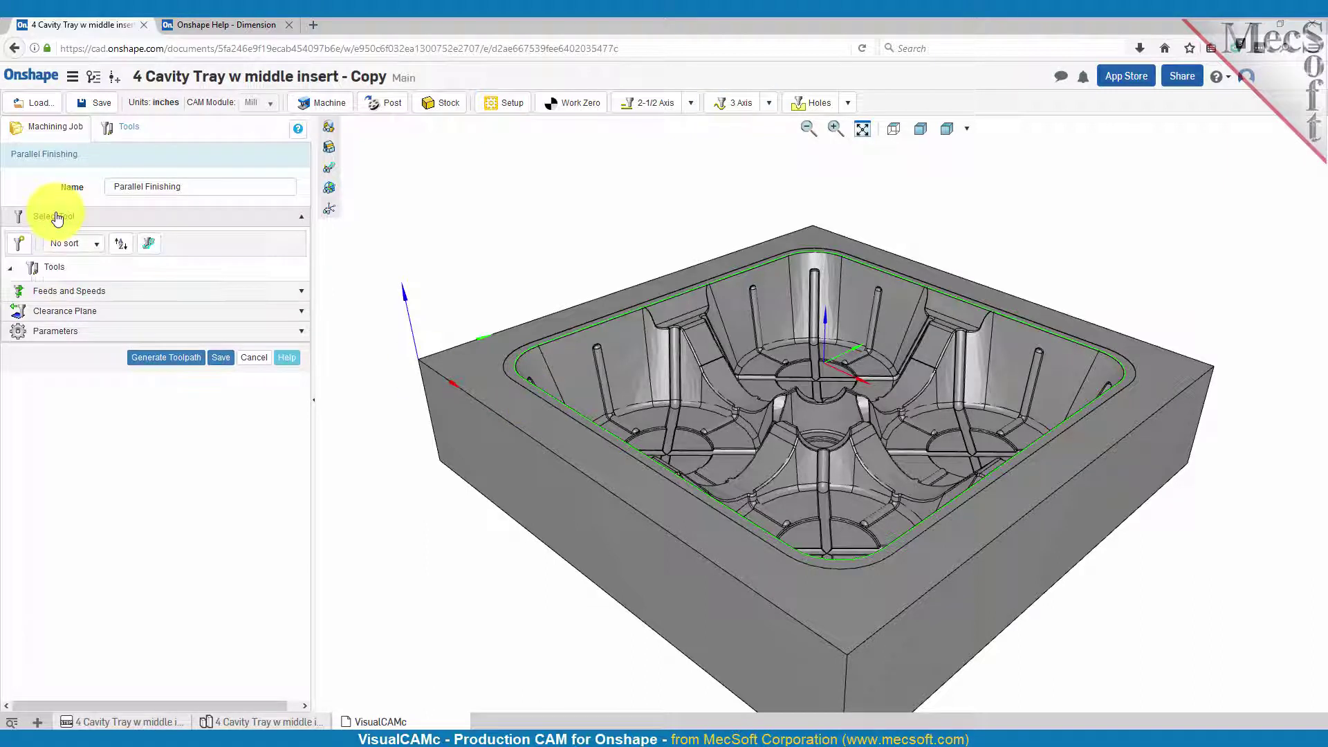
click(19, 243)
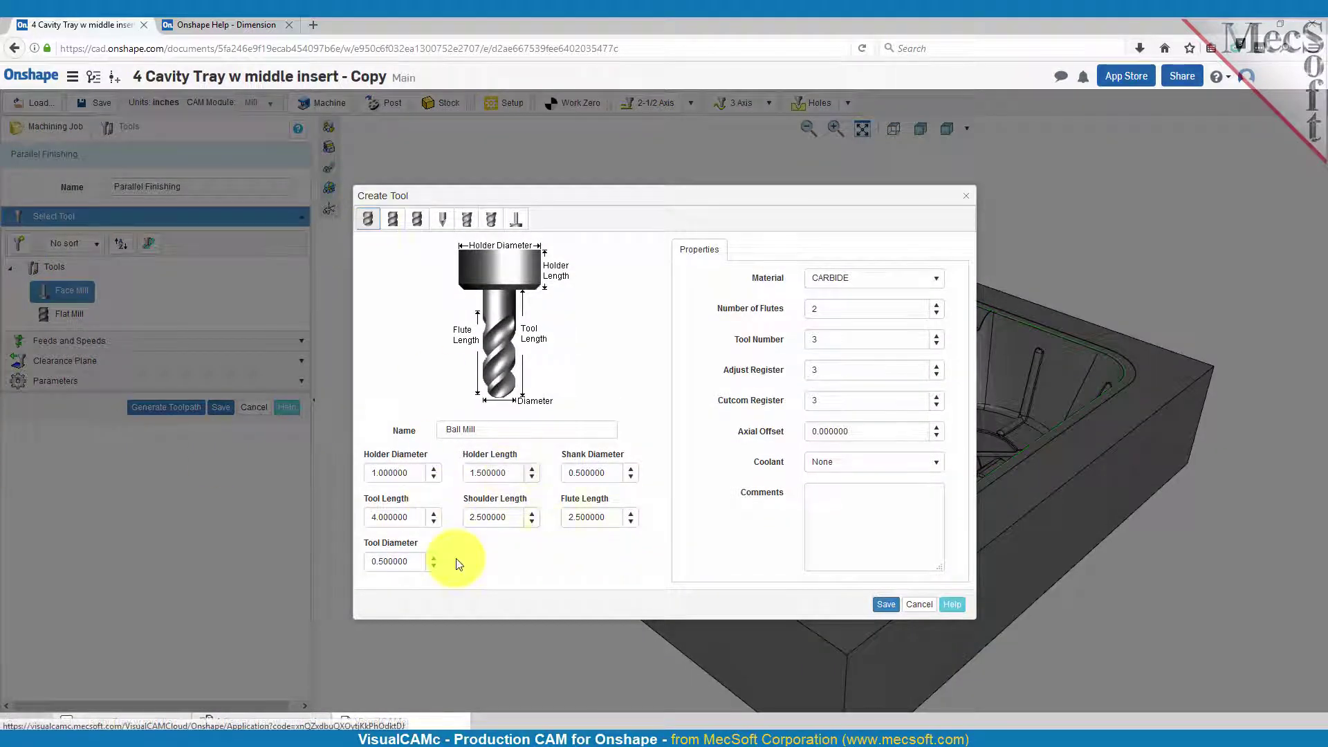
click(504, 472)
click(603, 474)
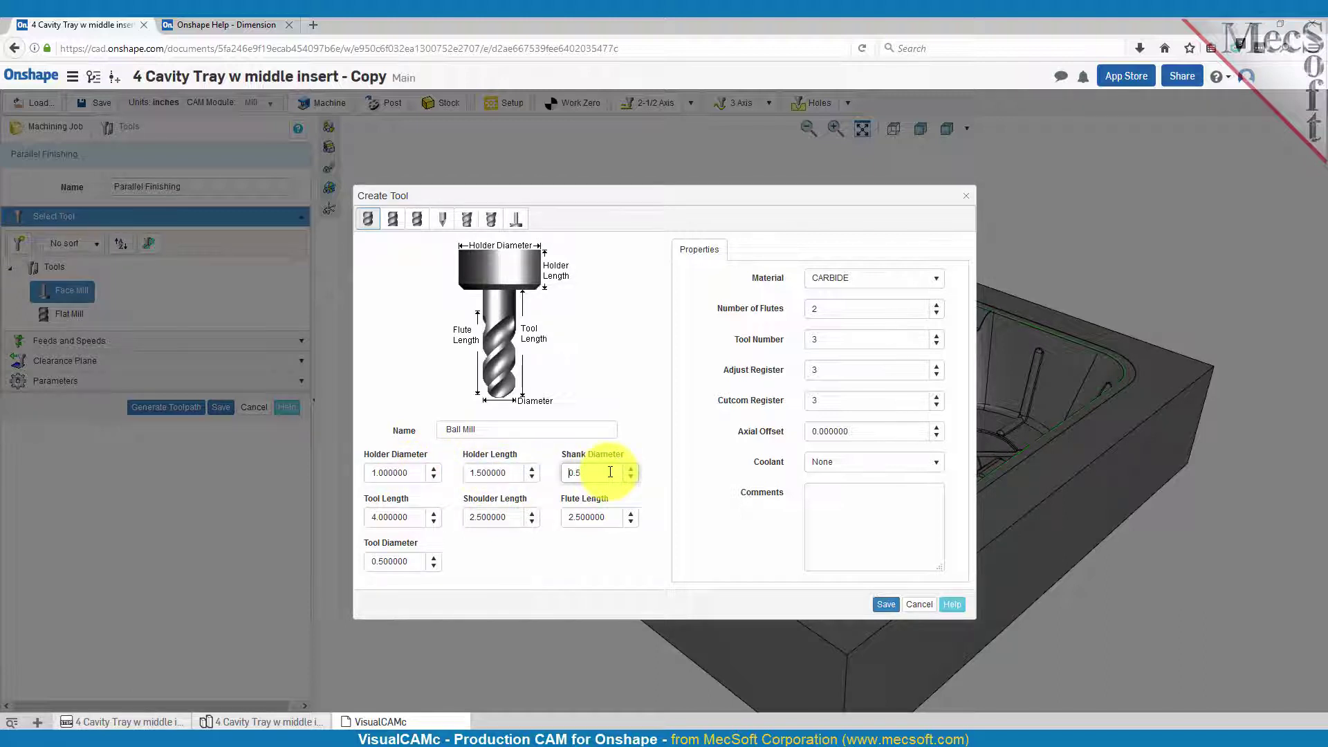
drag(602, 473, 554, 477)
text(0.375)
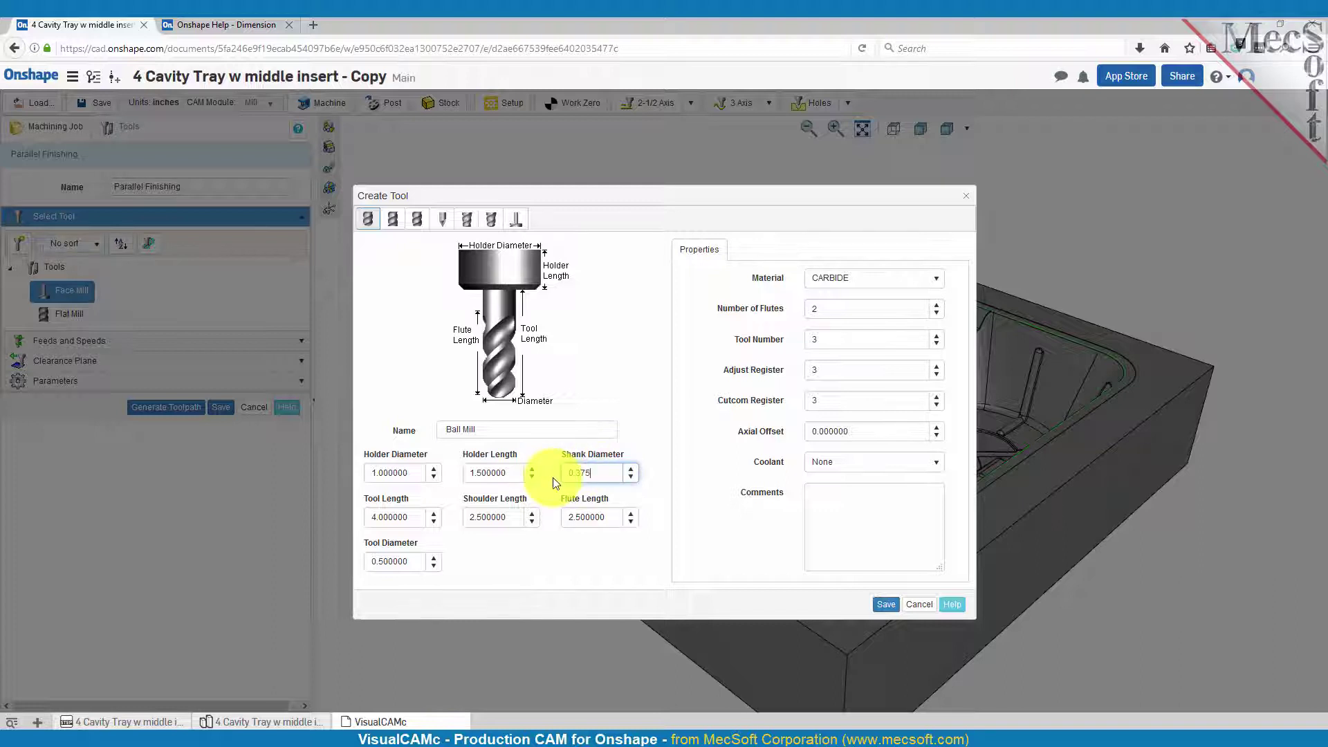
Set the Ball Mill's tool diameter to 0.375 and its material to HSS, and save the tool
click(382, 518)
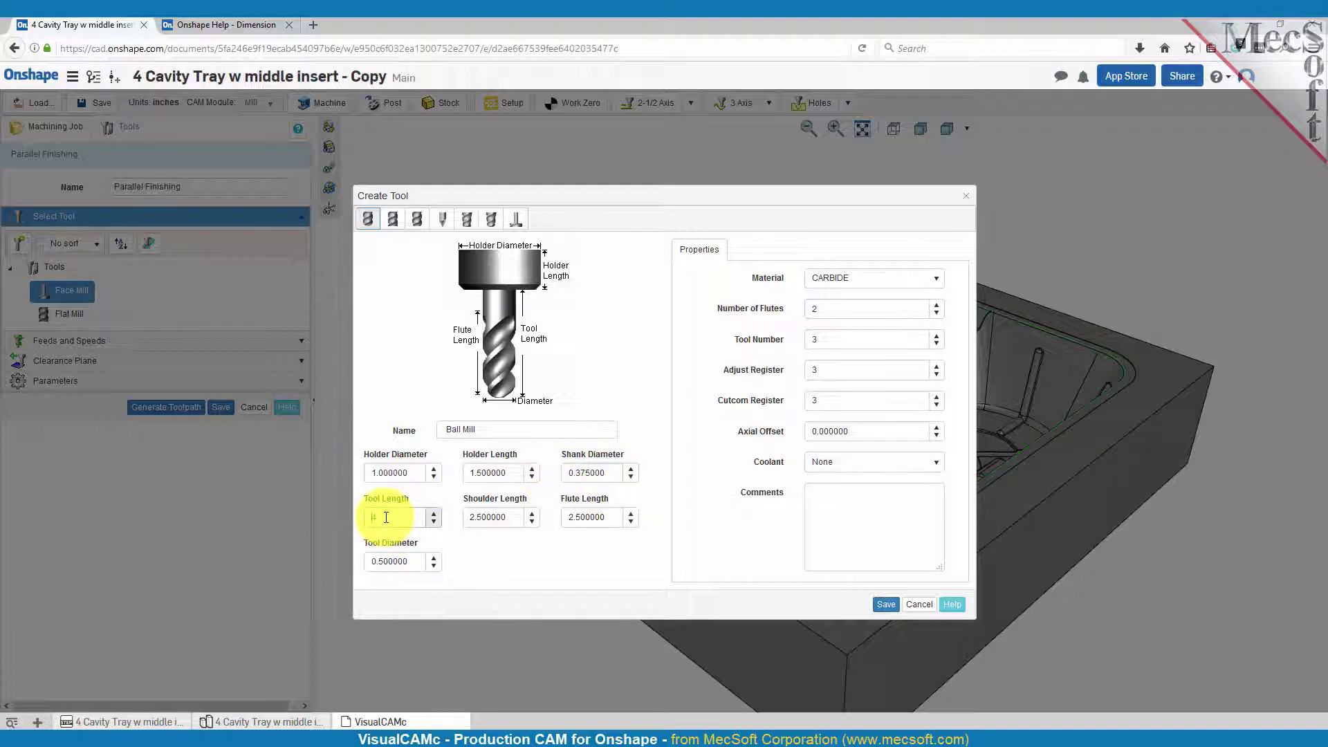
click(486, 519)
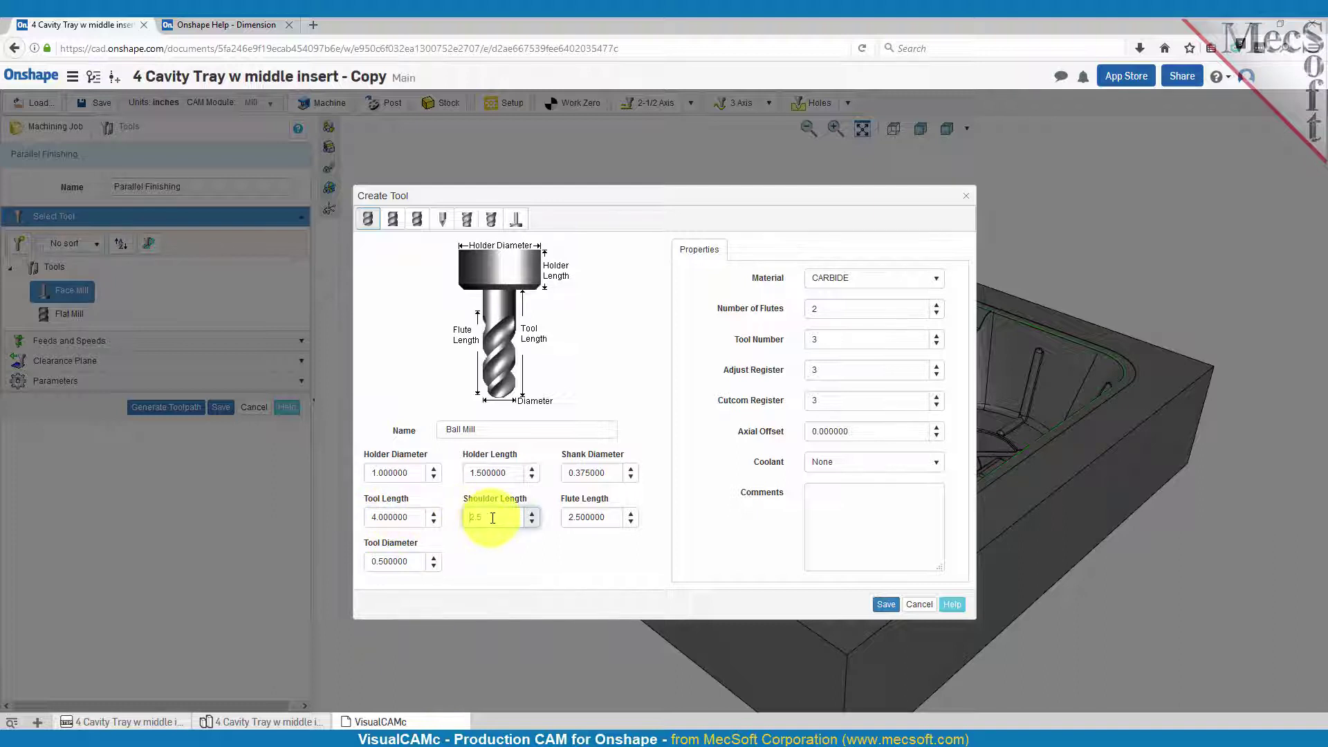
click(574, 518)
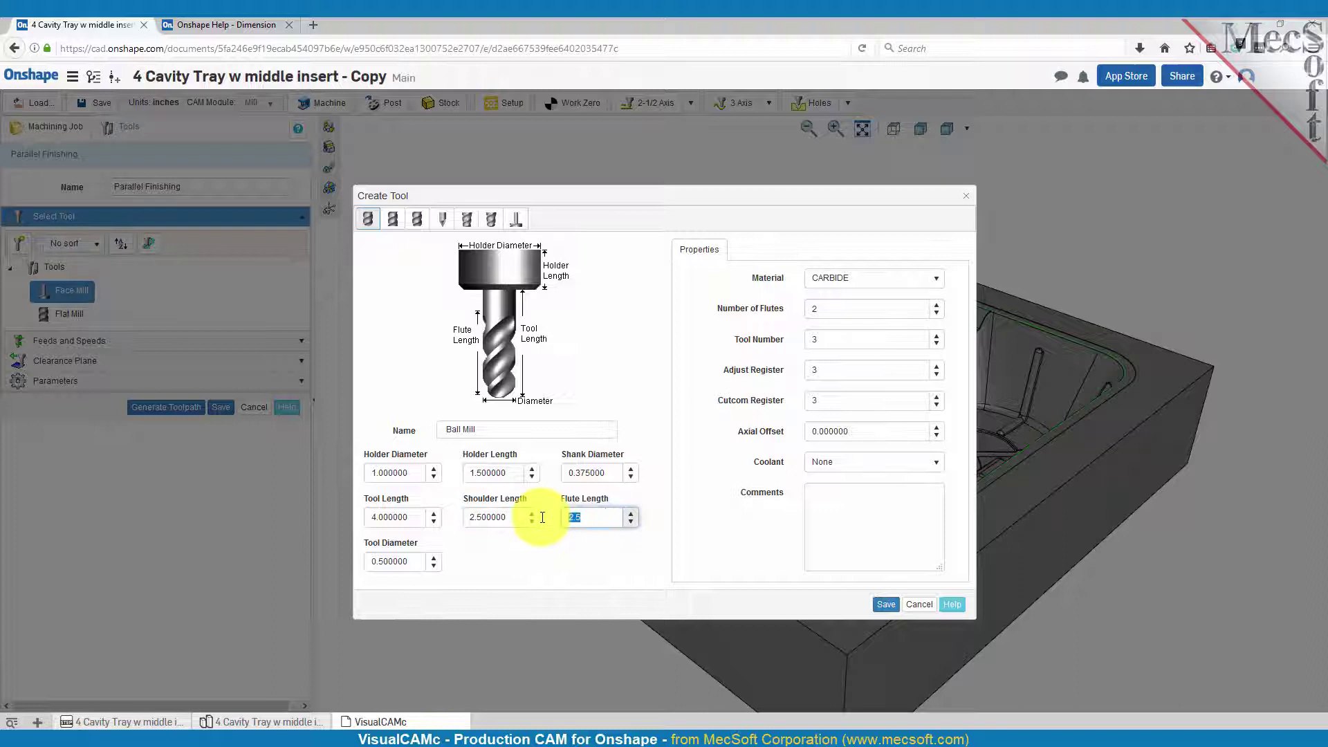
click(416, 562)
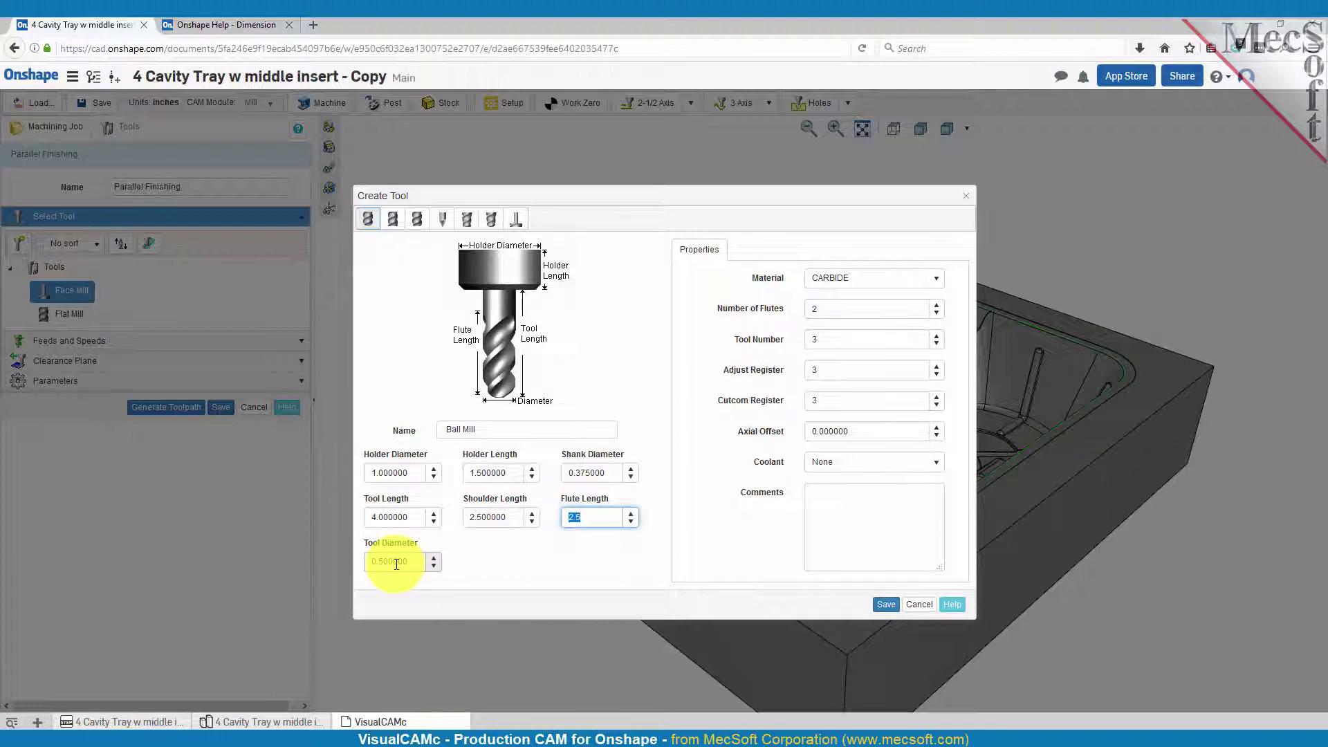
text(0.375000)
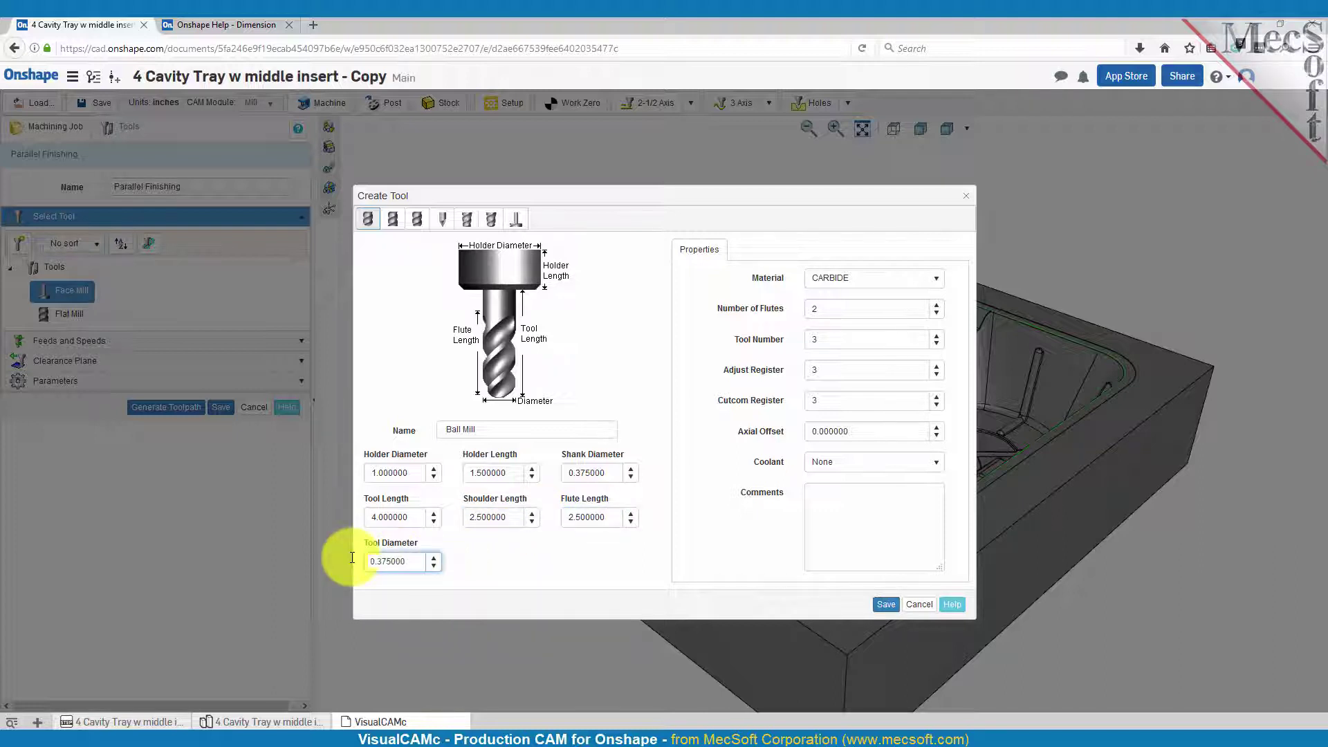
click(839, 280)
click(830, 314)
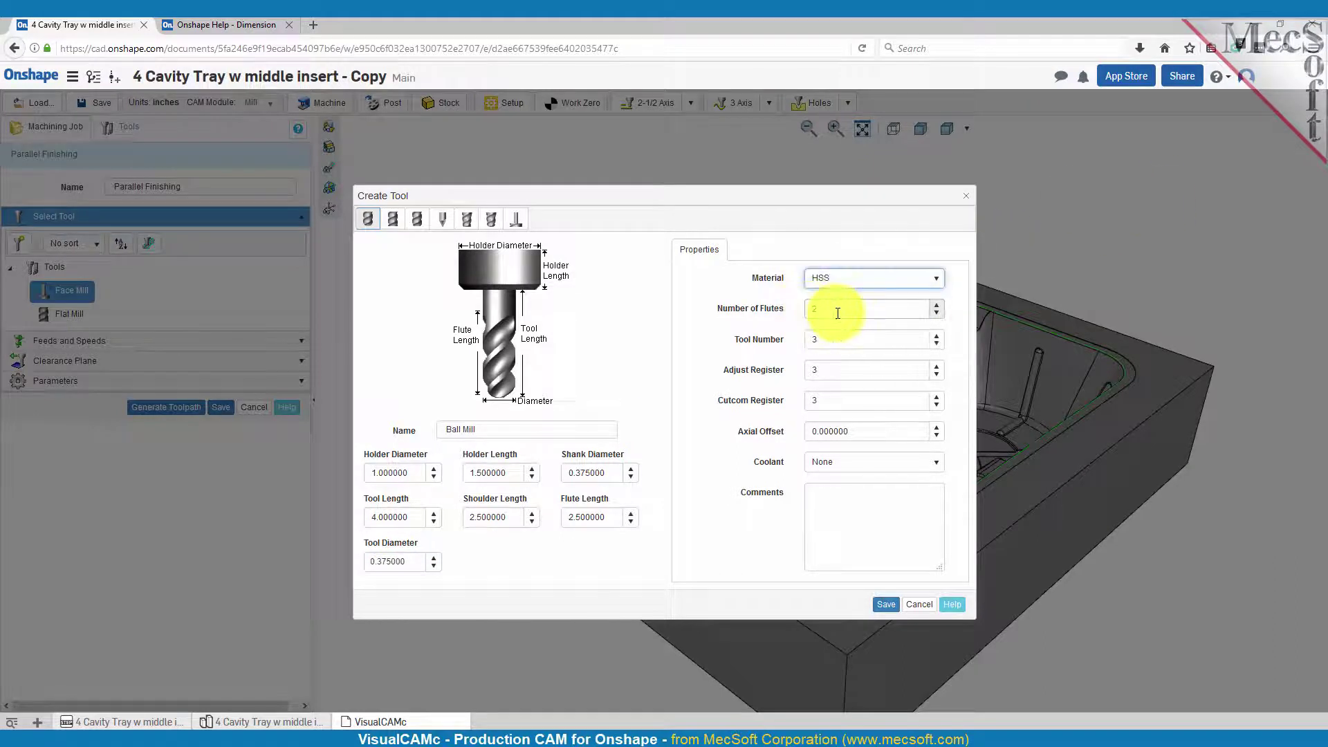
click(885, 604)
mouse_move(63, 347)
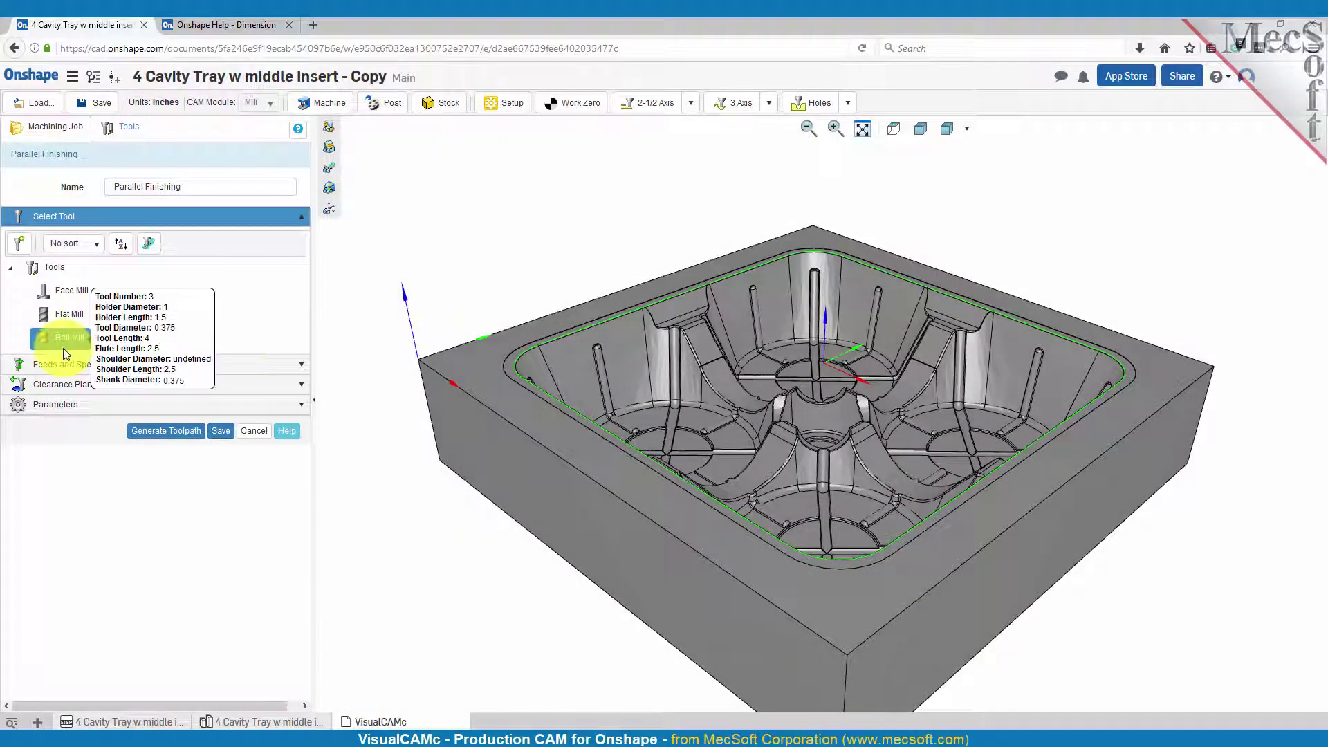
Review the Parallel Finishing feeds and speeds, clearance plane, tolerance, stock, cut direction, angle of cuts and step distance
click(61, 365)
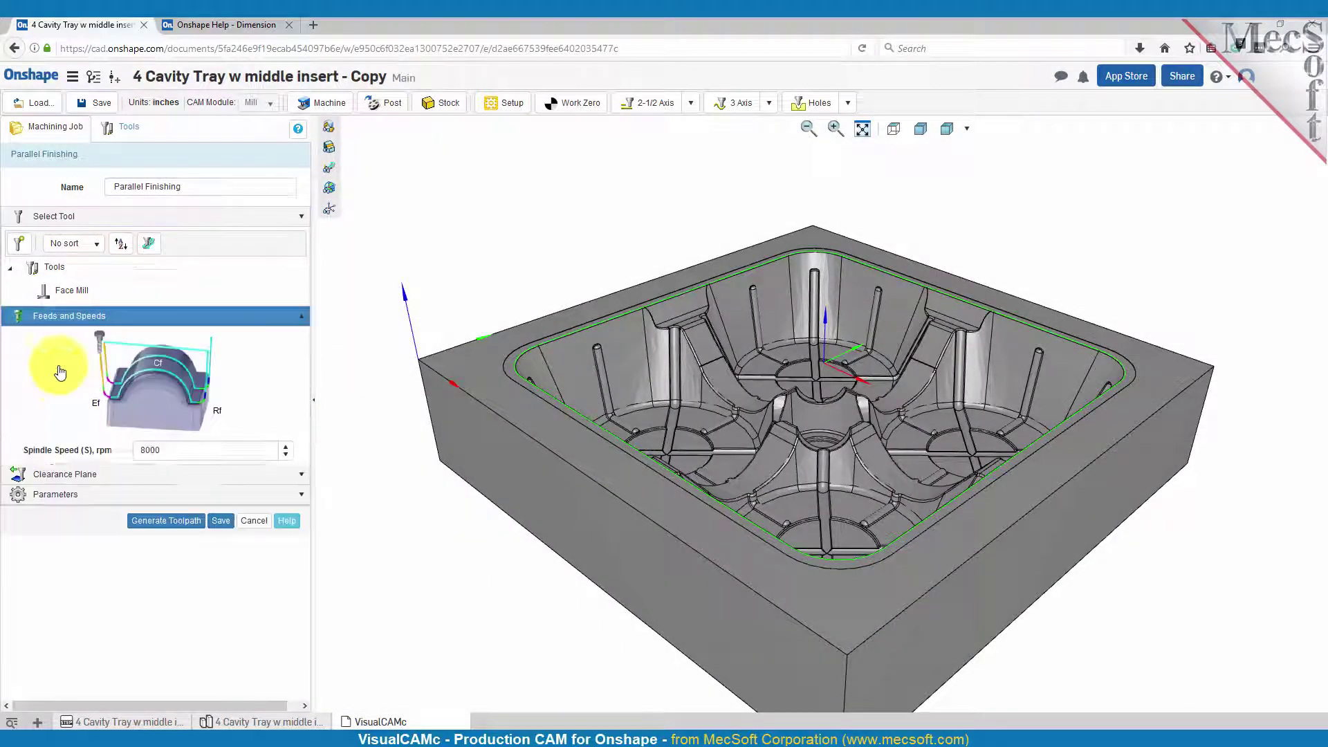
click(69, 496)
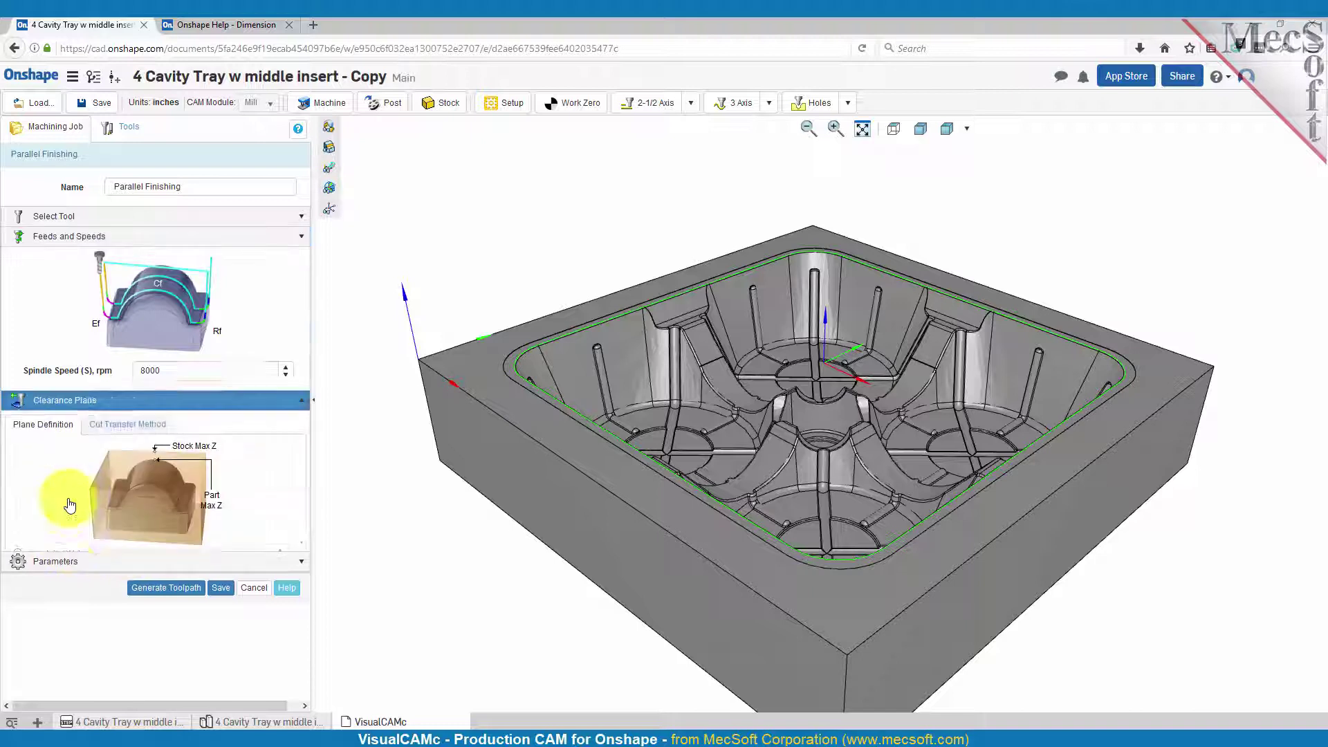
click(60, 559)
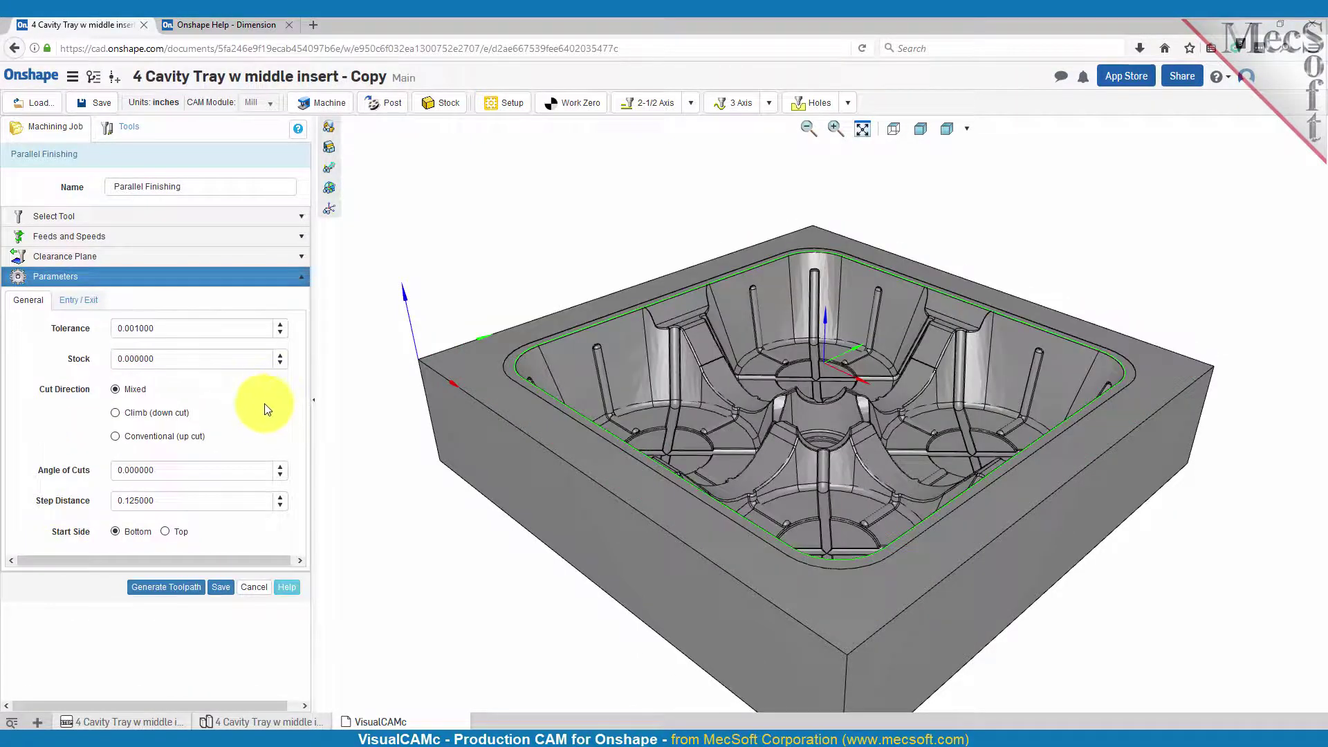
click(169, 328)
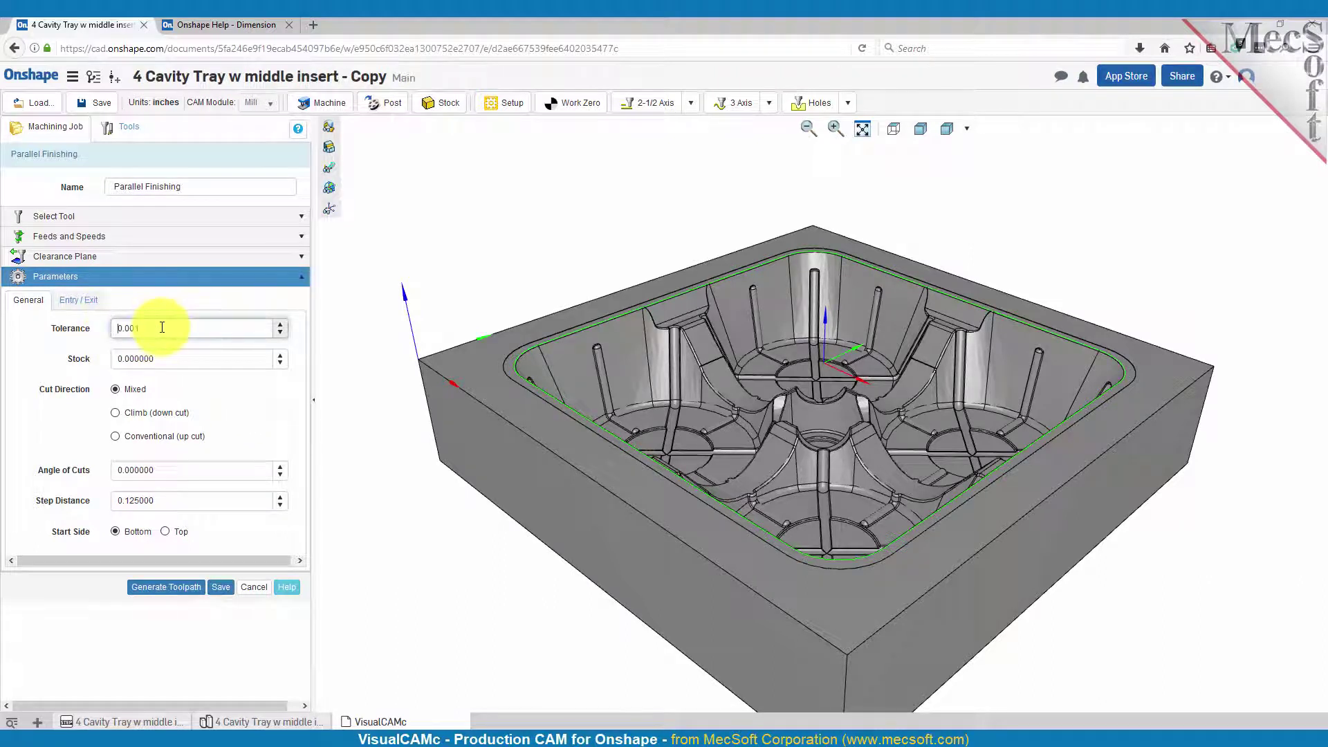
click(169, 359)
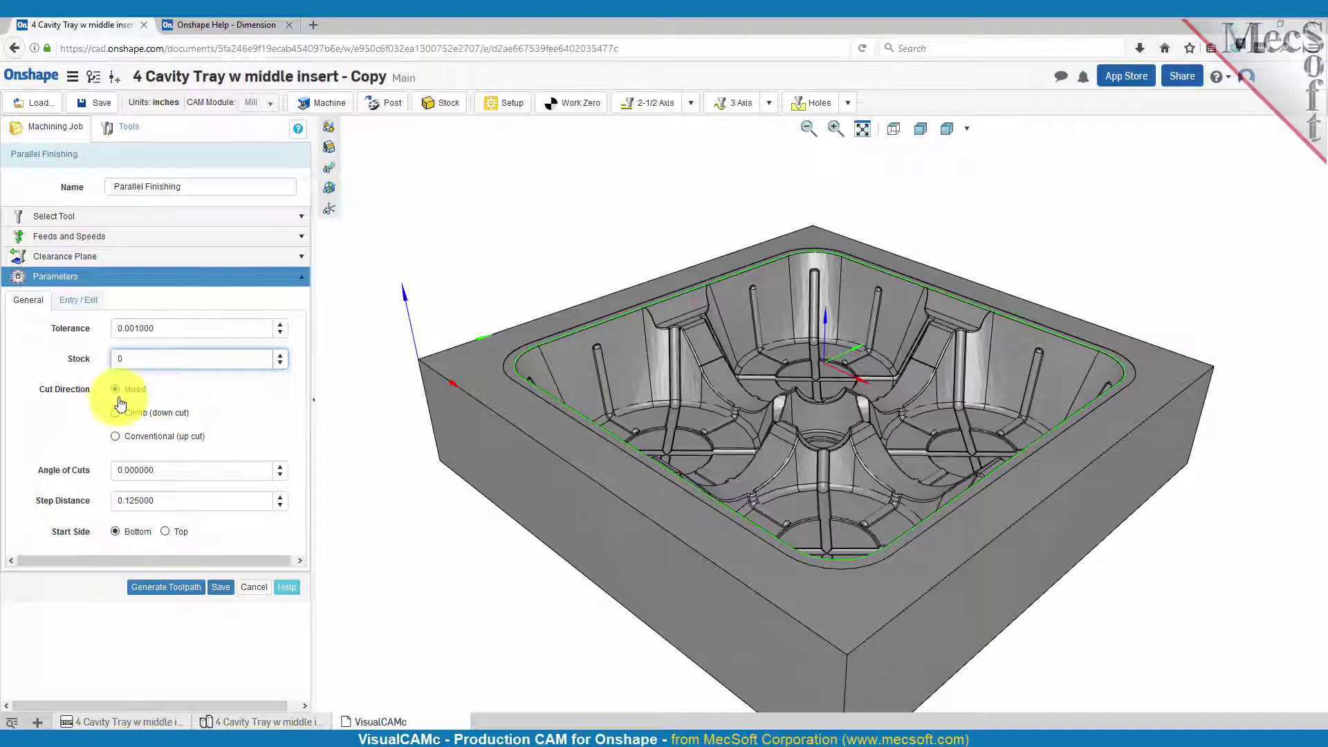
click(151, 471)
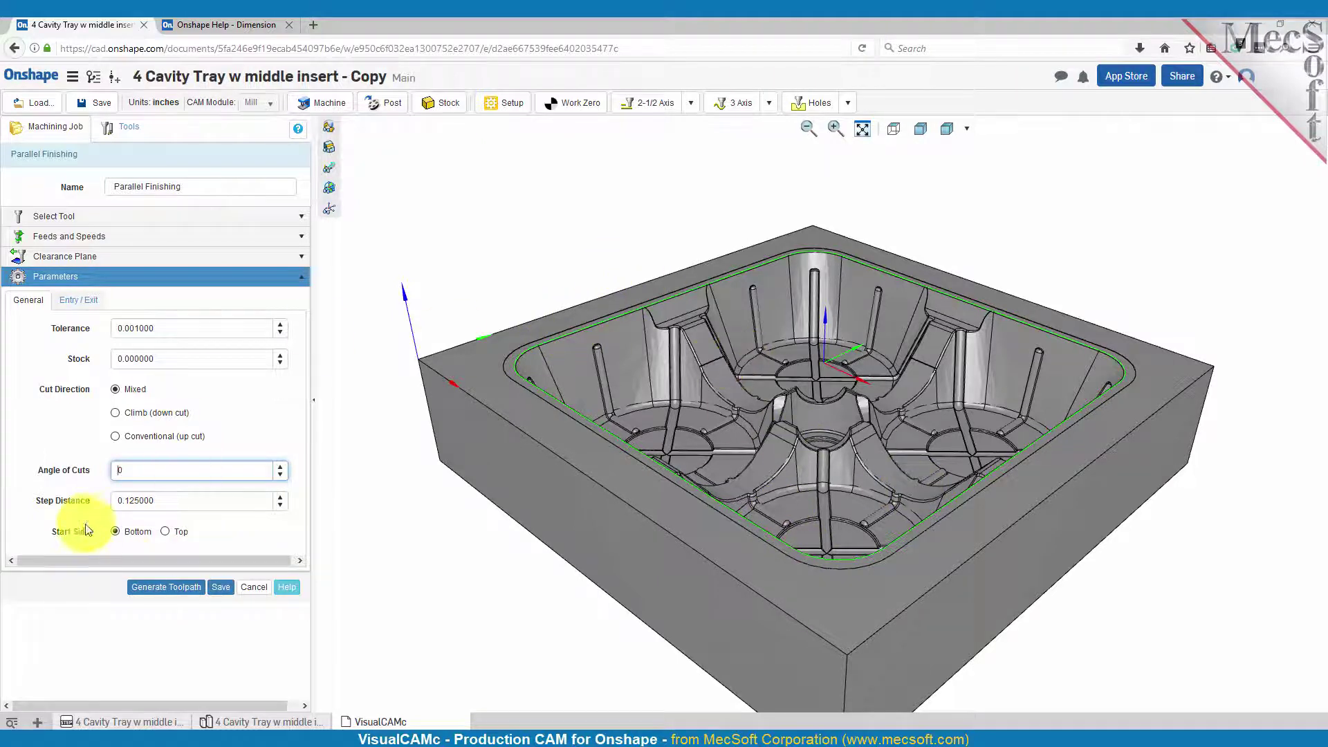
click(164, 501)
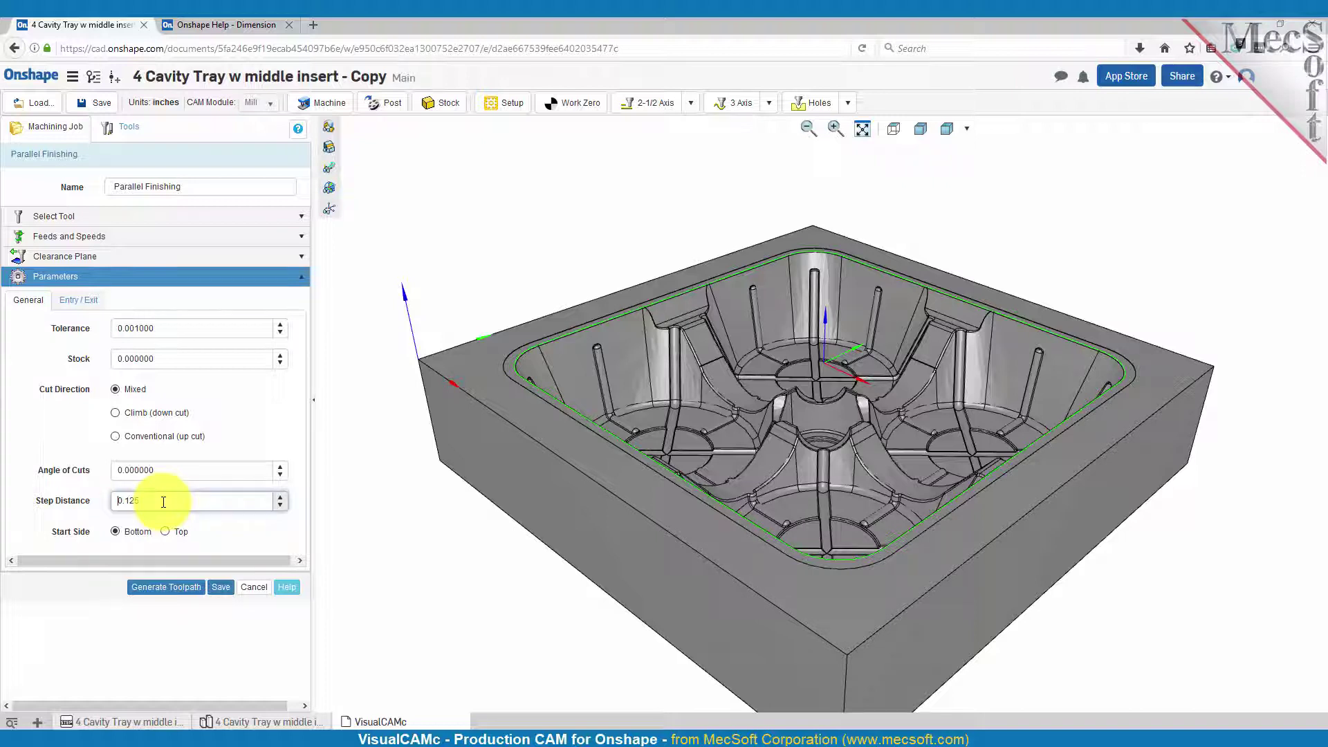
double_click(163, 501)
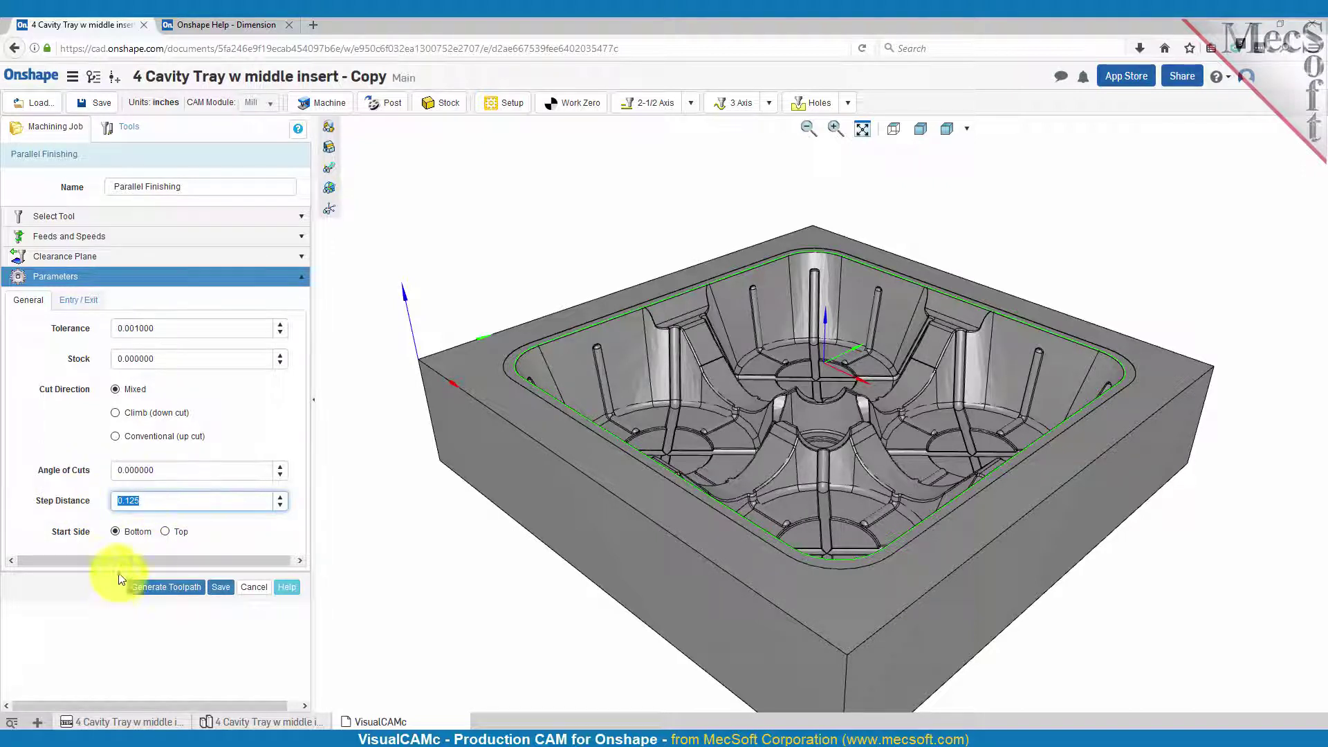
Check the linear engage and retract motions' distance and angle, and generate the Parallel Finishing toolpath
click(67, 301)
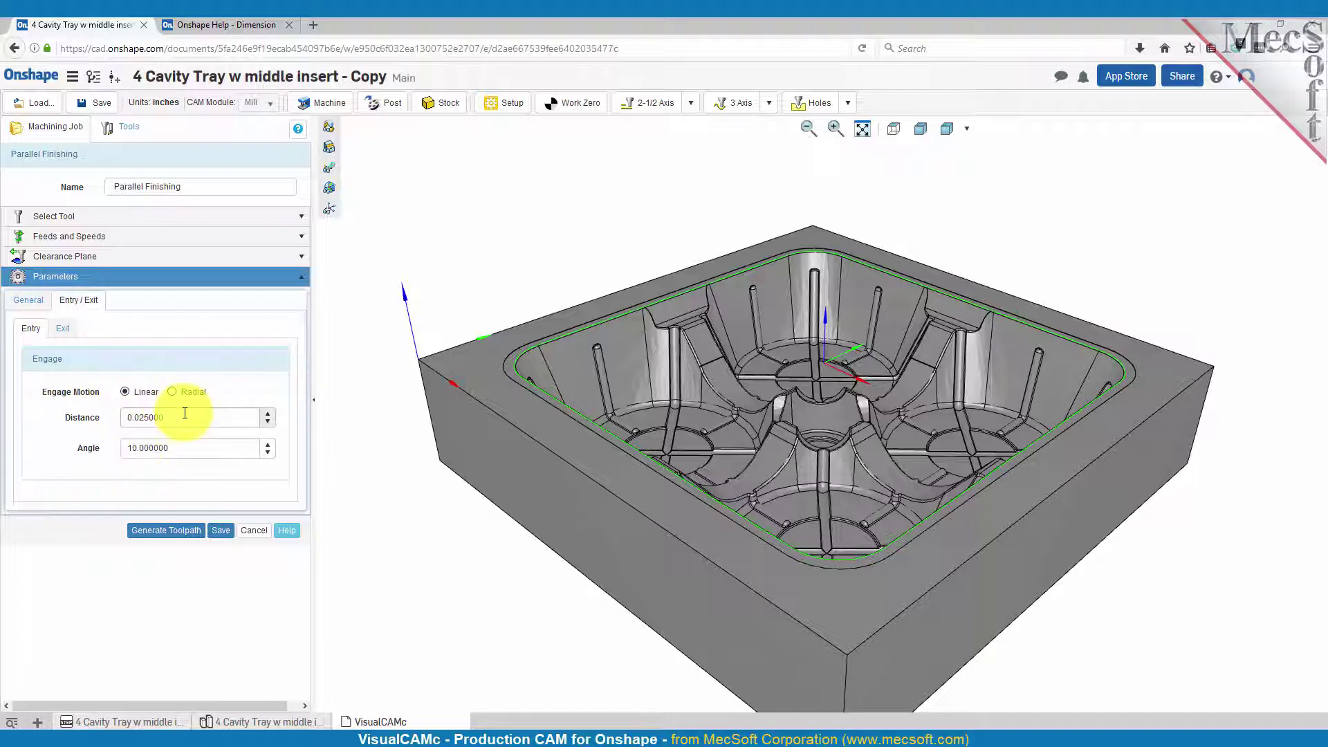
click(181, 417)
click(181, 449)
click(61, 335)
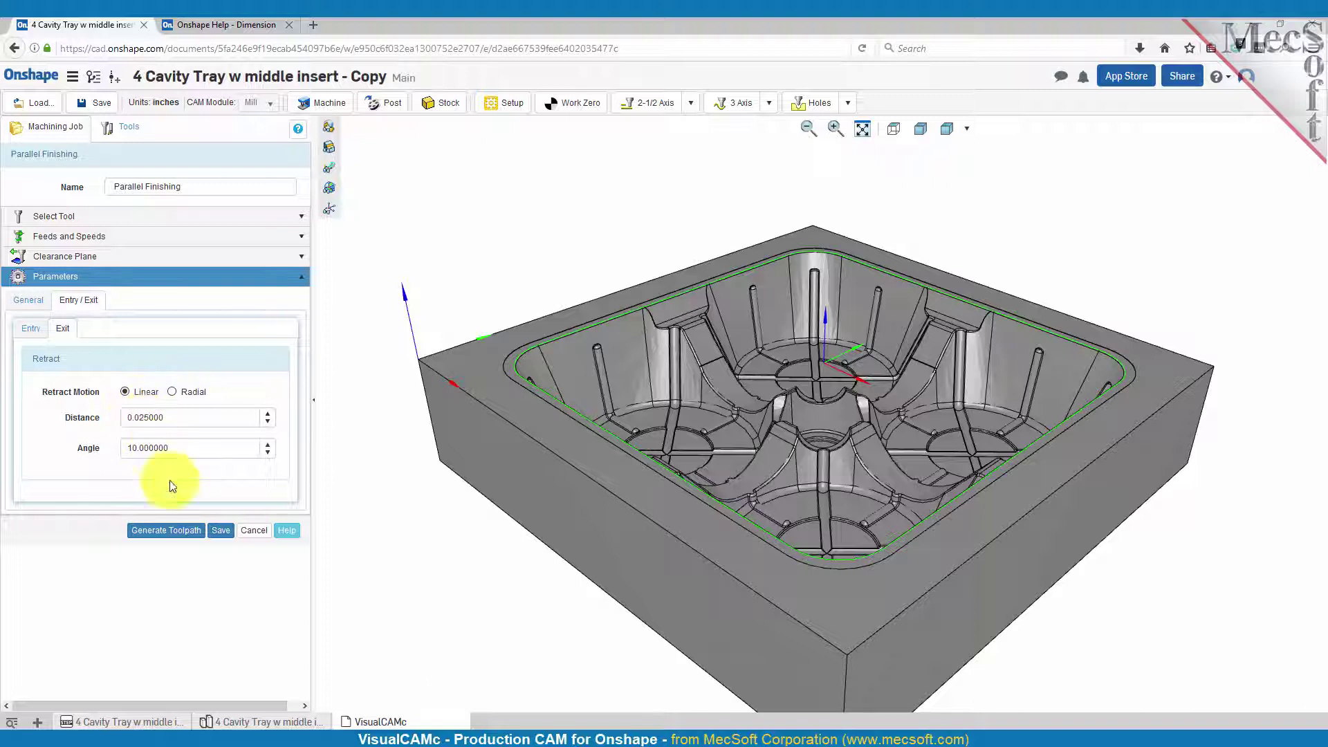
click(168, 532)
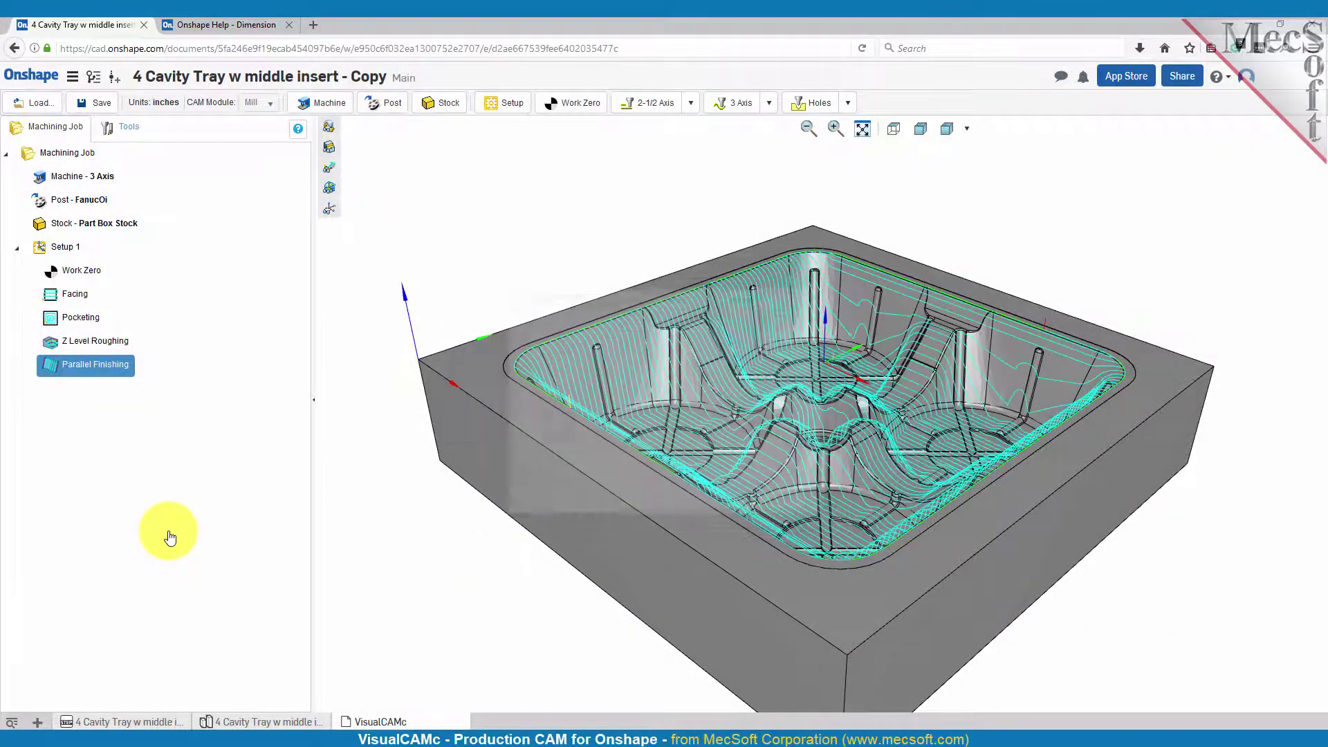
Start a 3 Axis Z Level Finishing operation with the existing Ball Mill and review its feeds and speeds and clearance plane
mouse_move(824, 375)
right_down()
mouse_move(820, 429)
mouse_move(824, 371)
right_up()
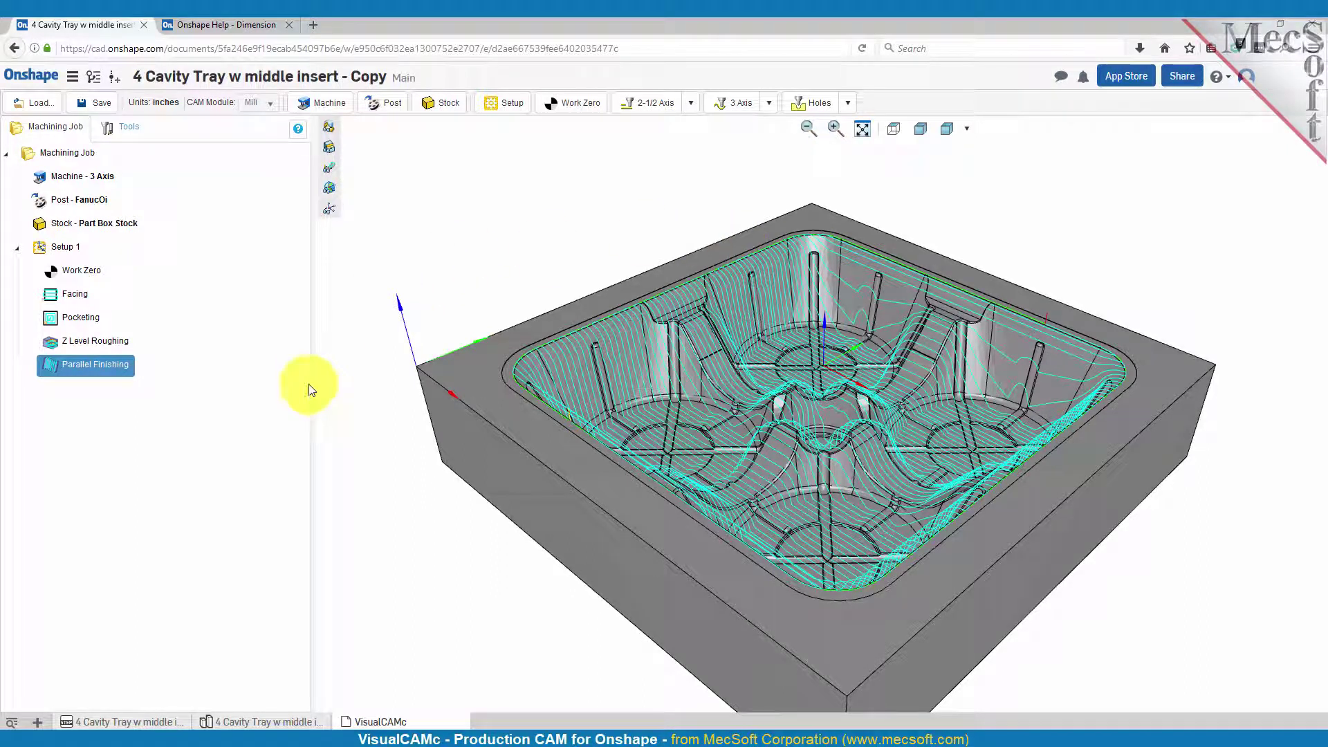
click(768, 105)
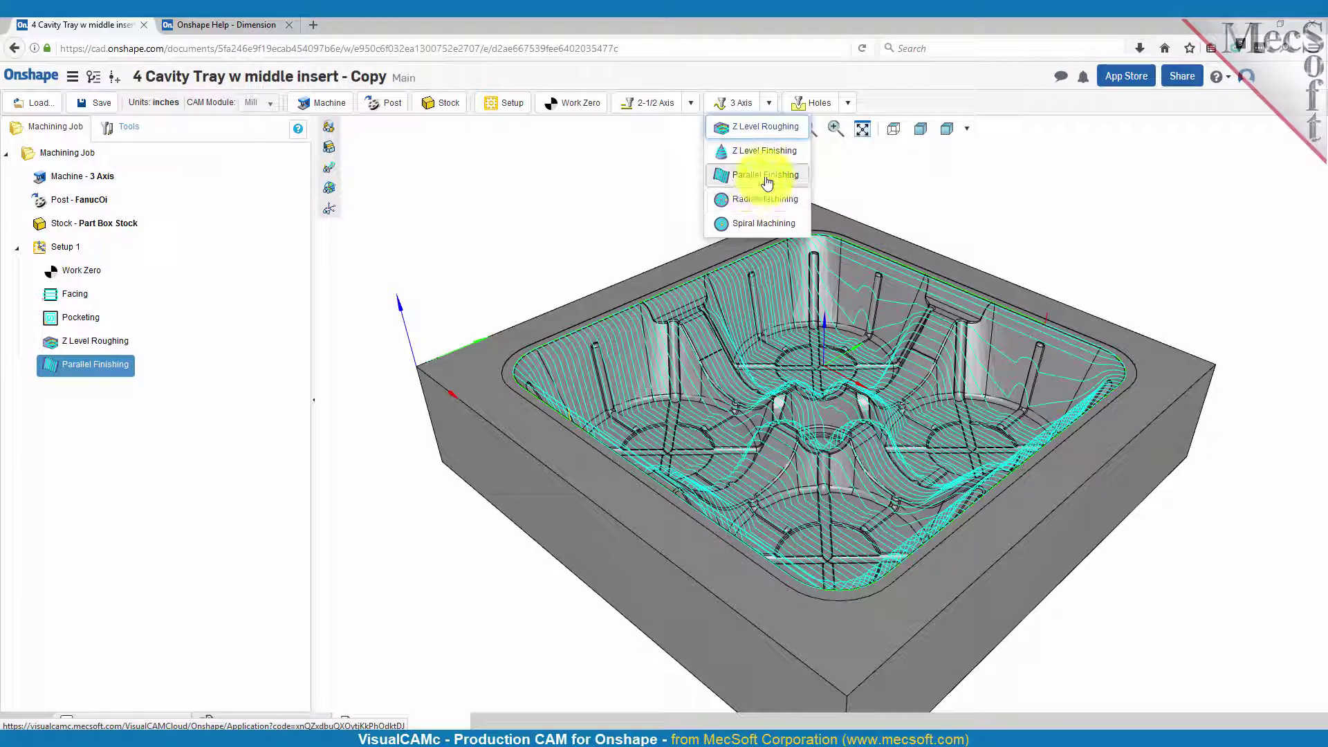
click(763, 155)
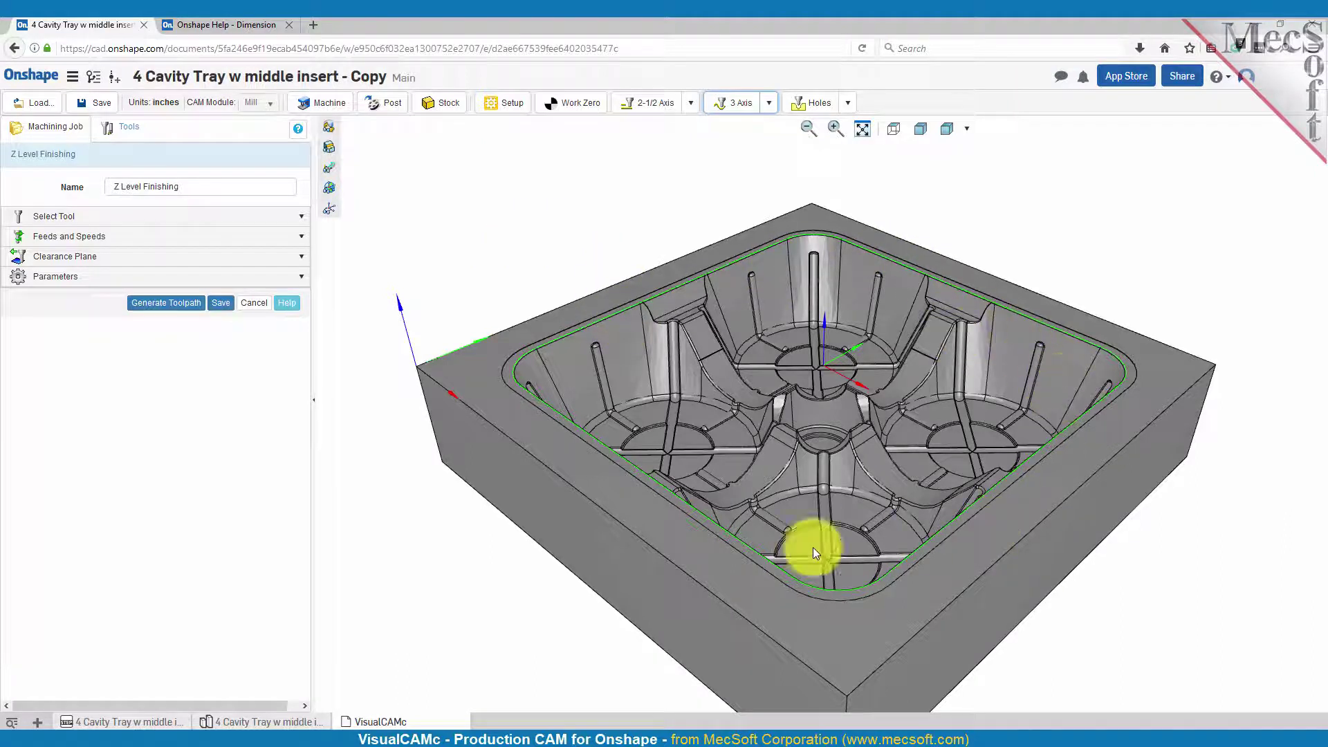
click(42, 215)
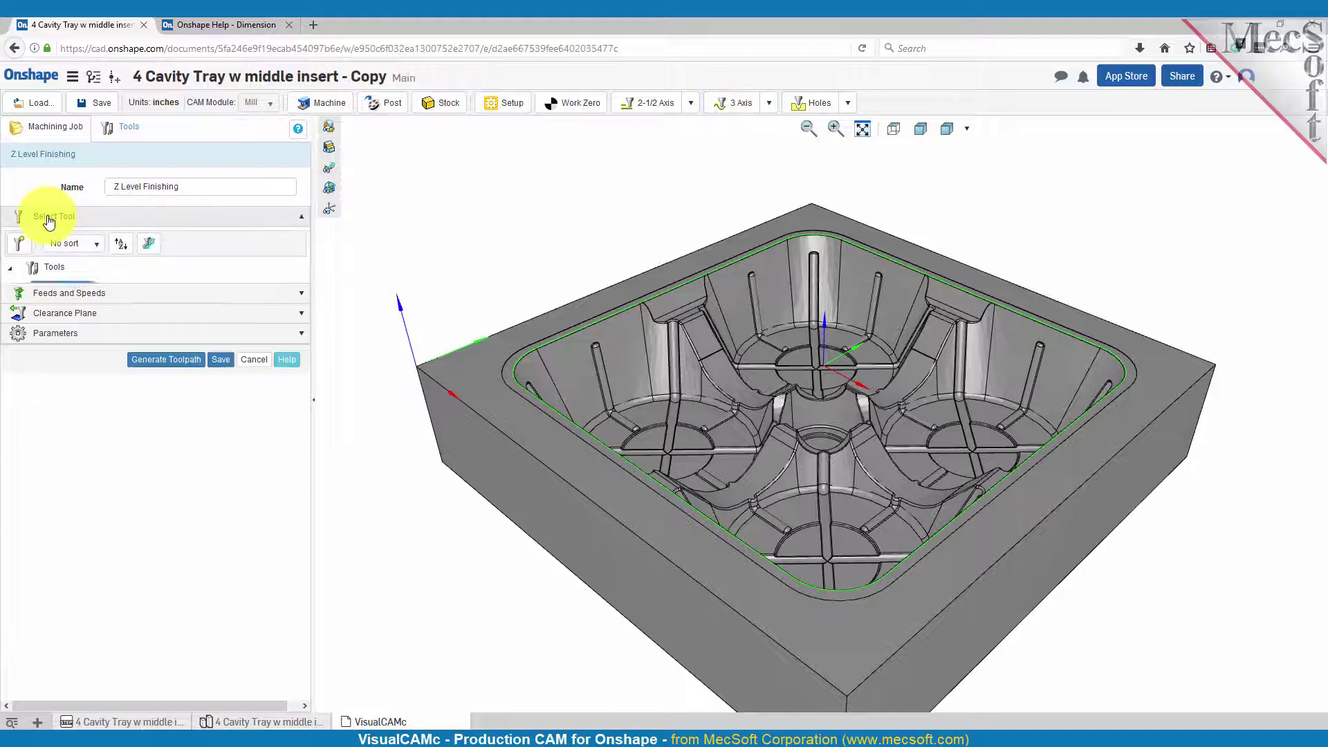
click(64, 336)
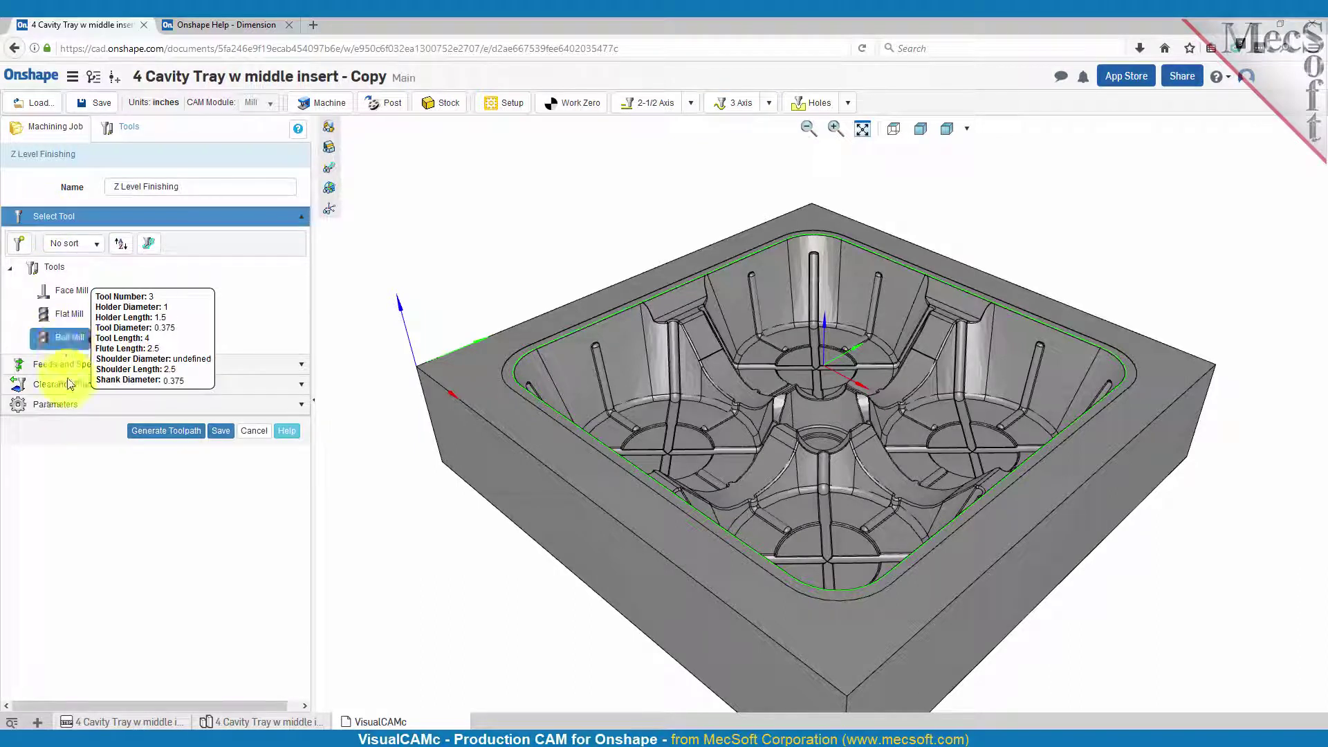
click(58, 363)
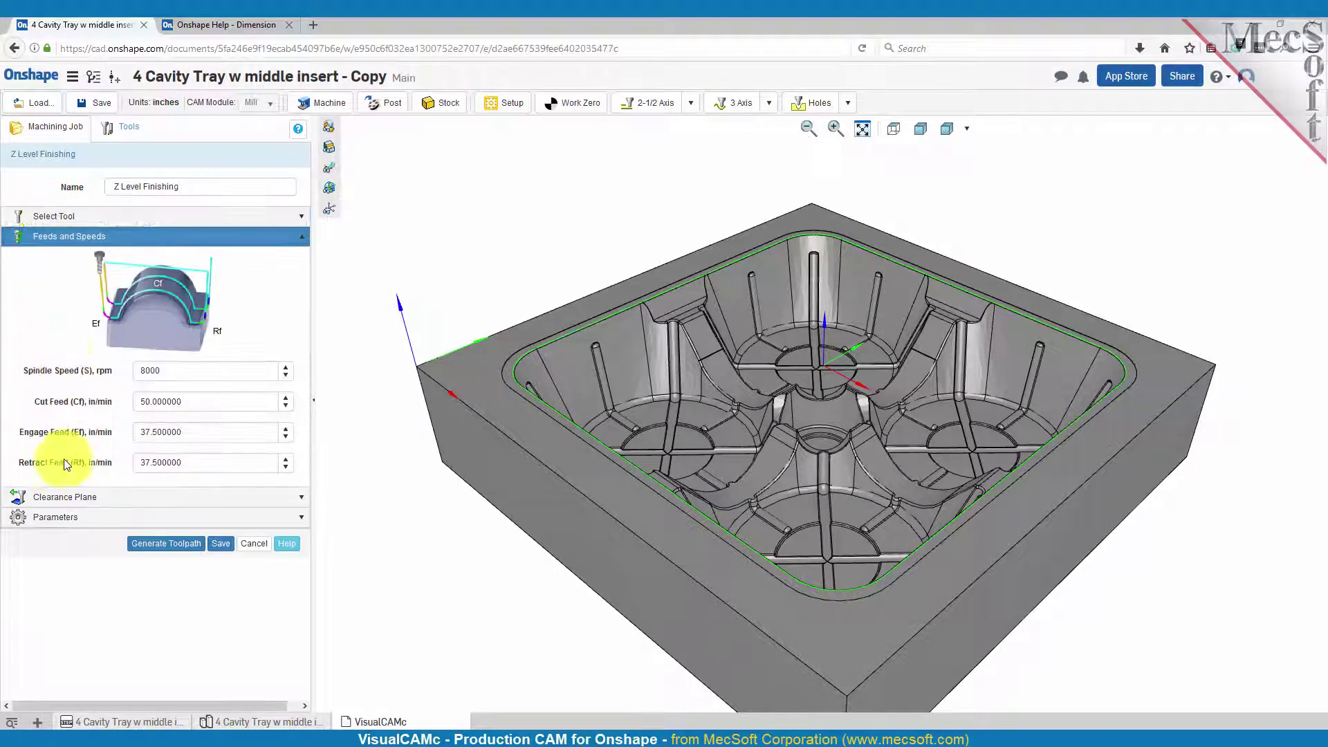
click(56, 503)
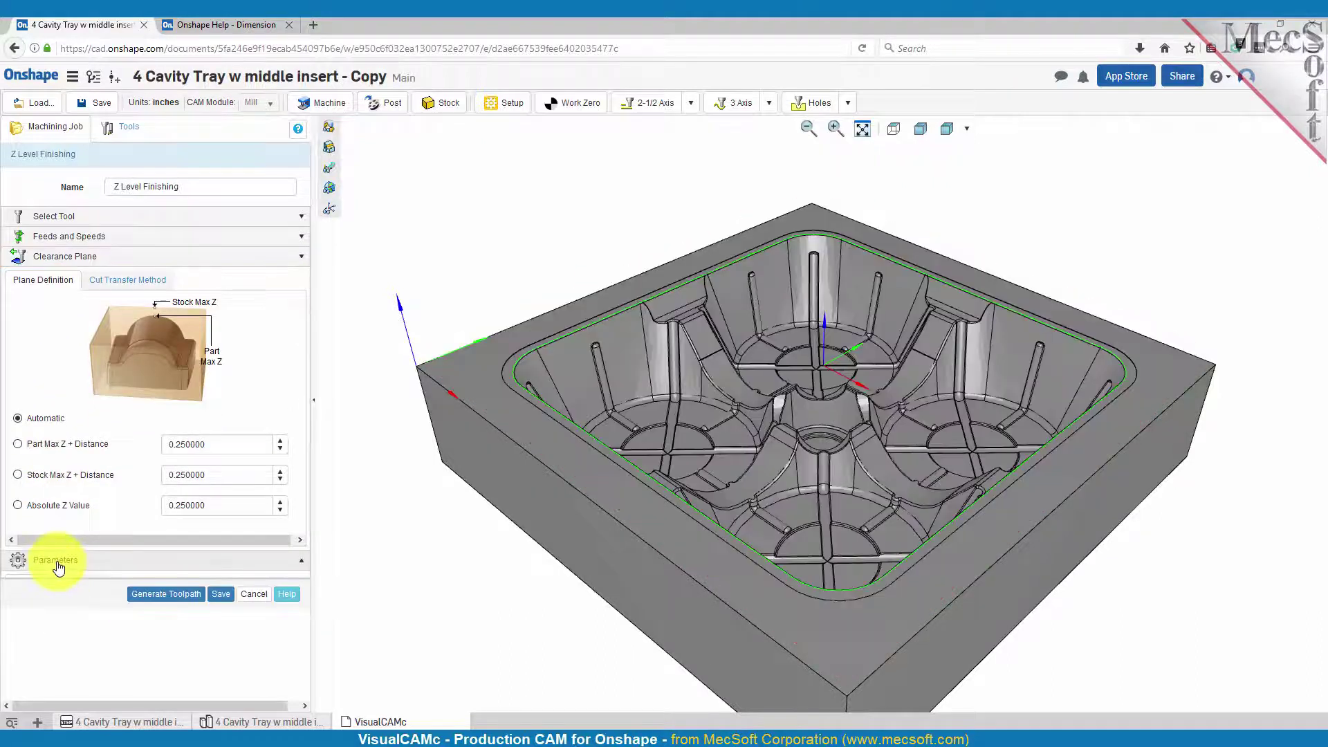
Set the Z Level Finishing tolerance to 0.001 and the stock to 0
click(56, 560)
double_click(164, 328)
text(0.001)
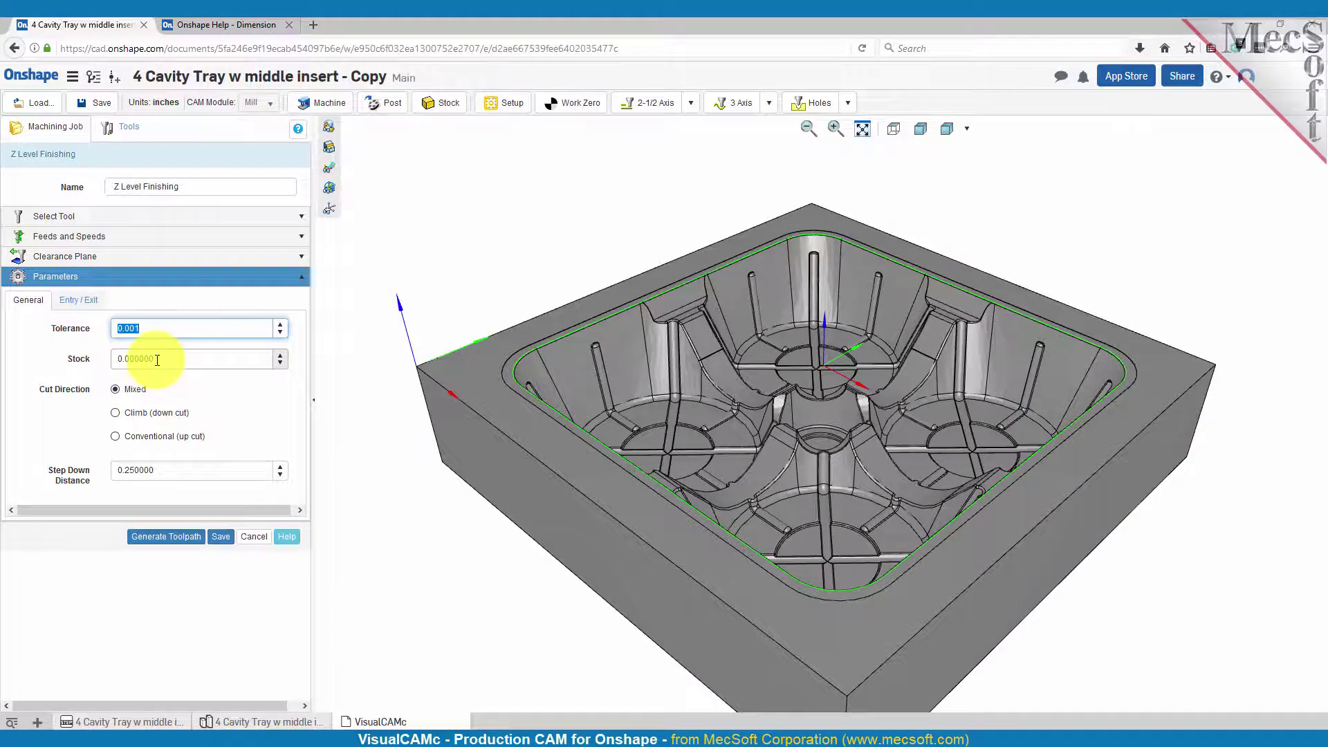
double_click(164, 359)
text(0)
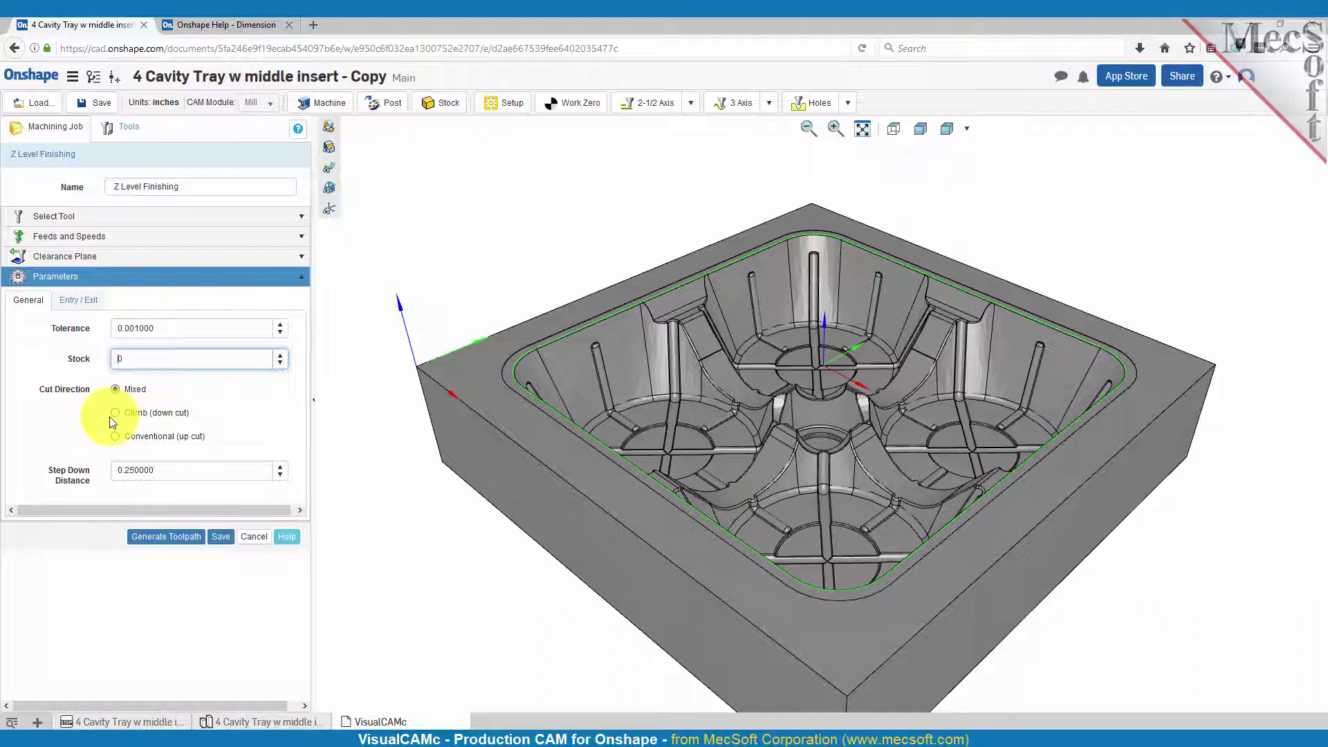
Set the Z Level Finishing step down distance to 0.125 and generate the toolpath
click(152, 472)
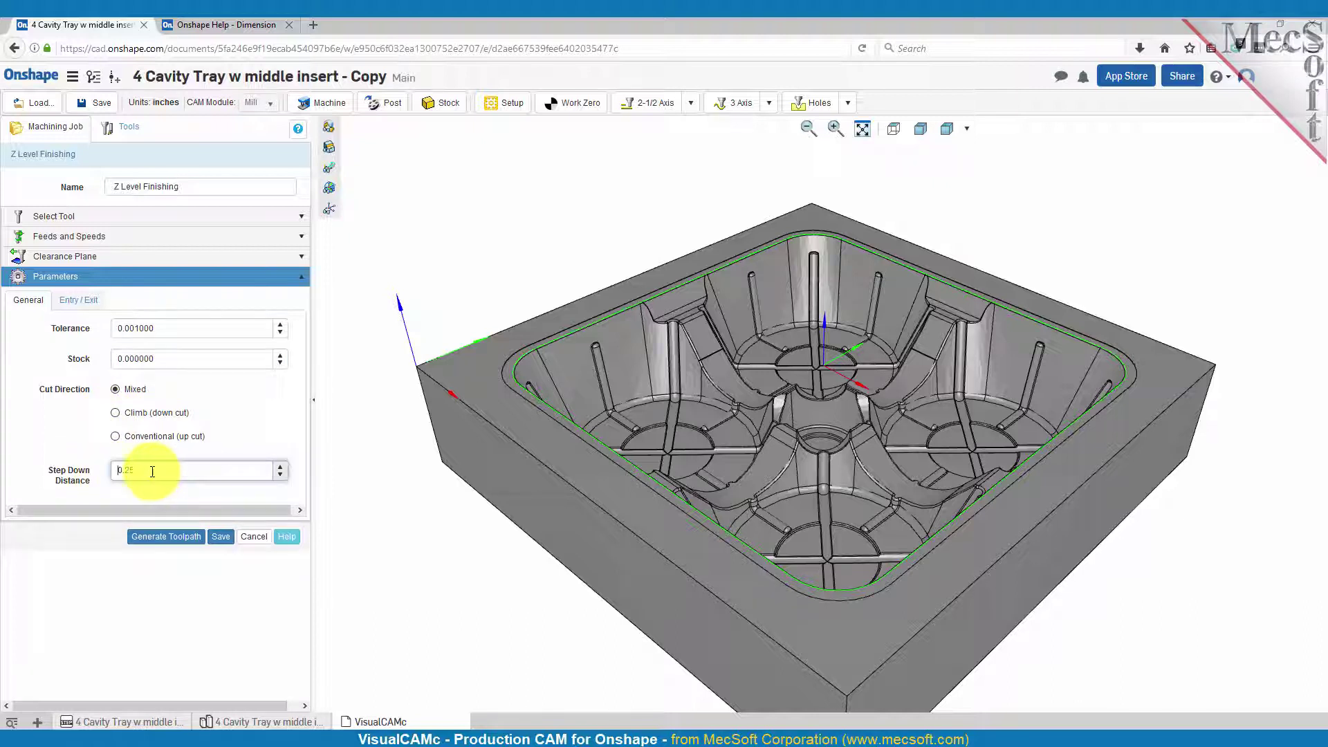
drag(153, 472, 69, 467)
text(0.125)
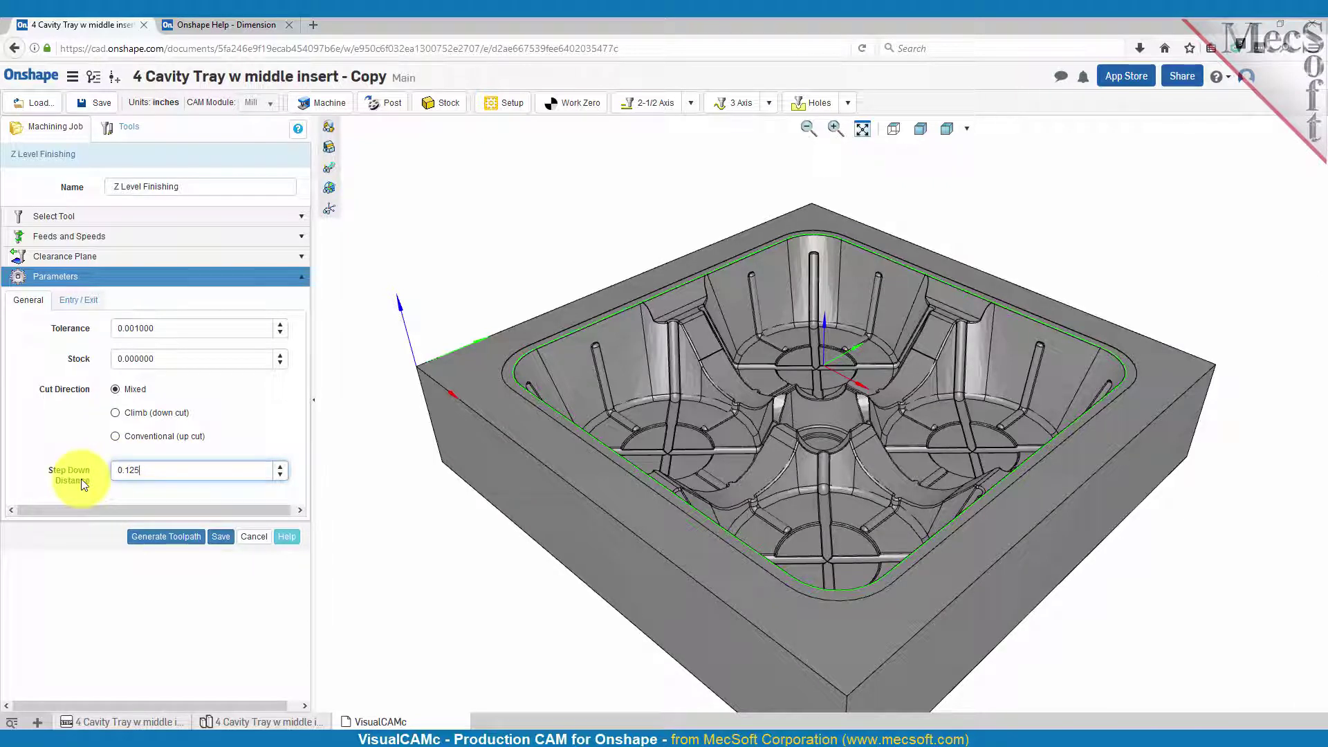
click(161, 537)
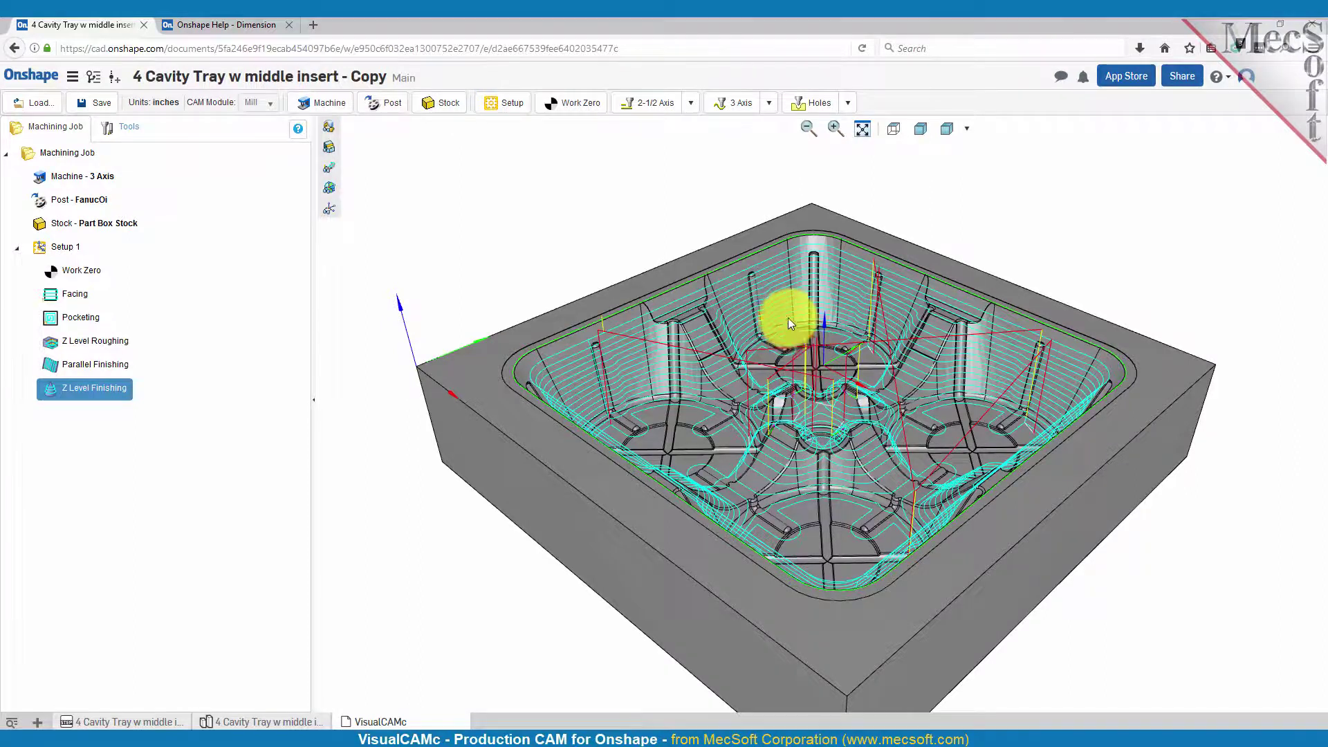
Examine the Z Level Finishing toolpath up close, and review the toolpaths of the operations in Setup 1 one after another
scroll(791, 323, up, 5)
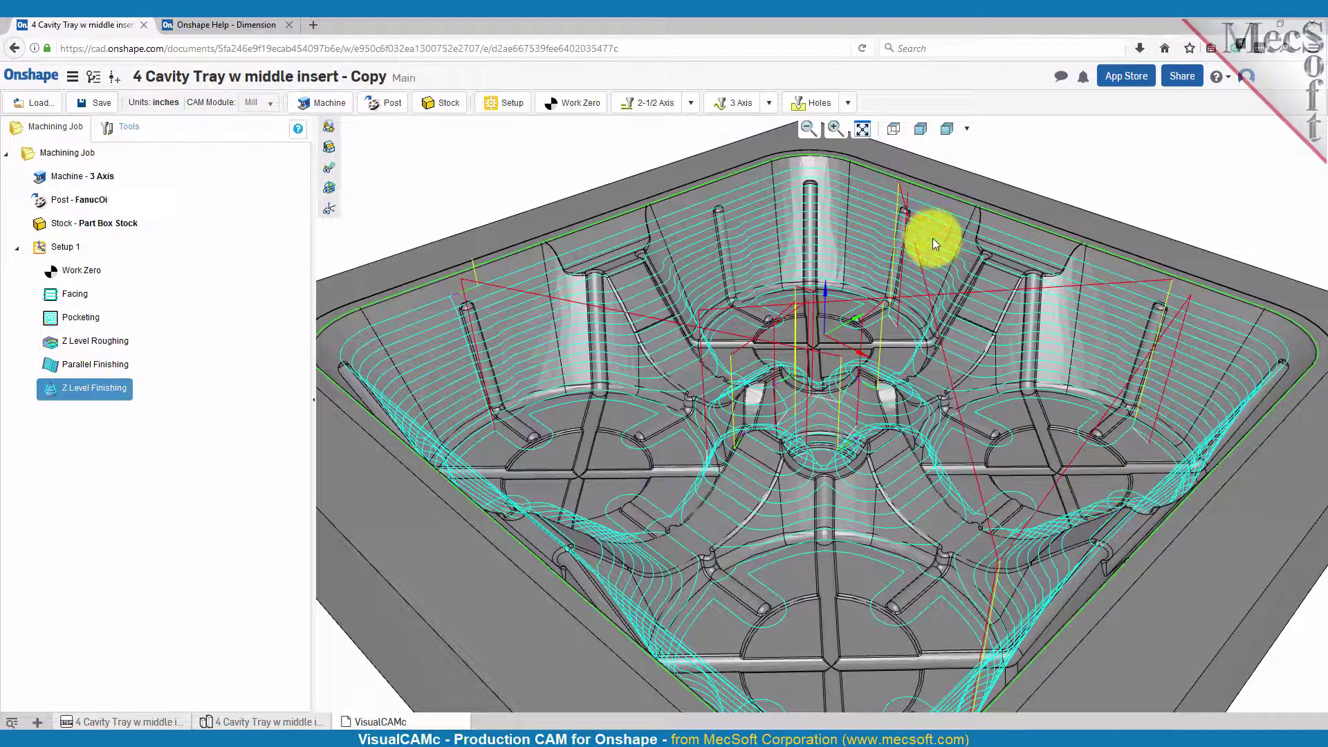
scroll(780, 412, down, 5)
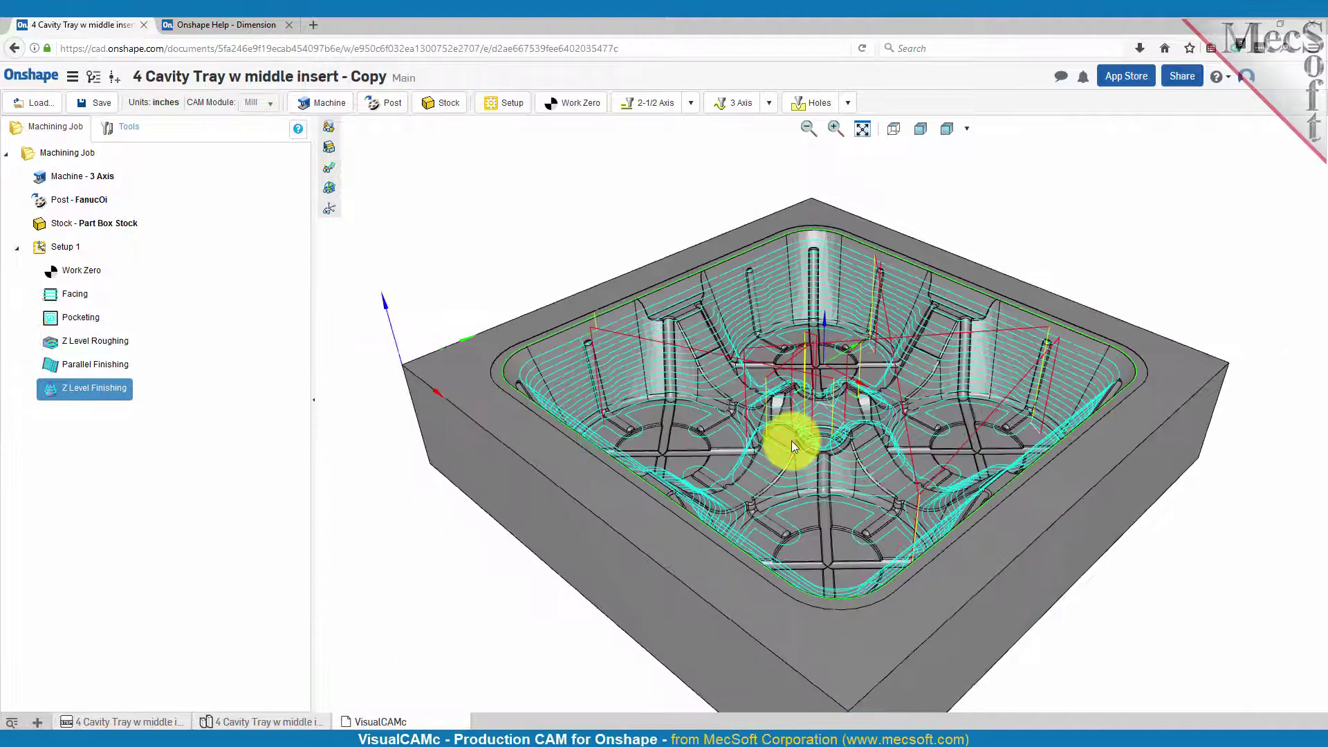
scroll(791, 441, down, 1)
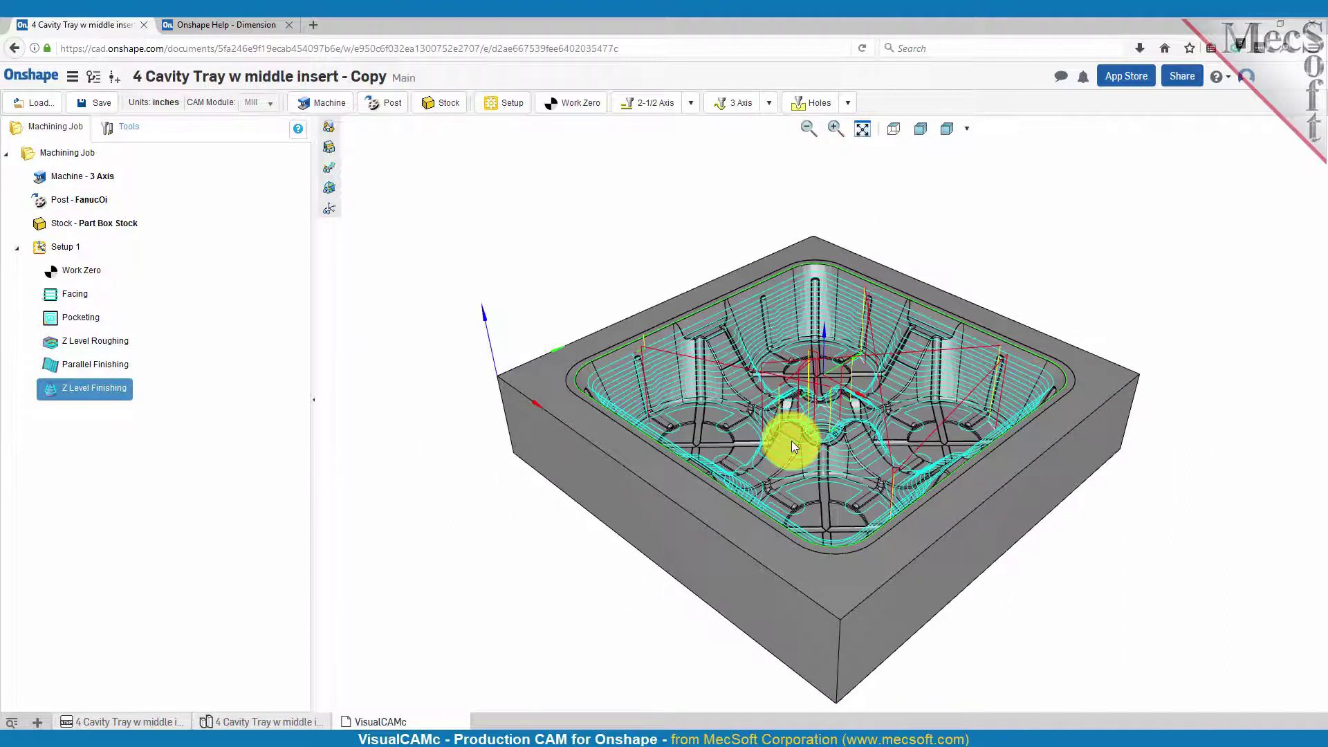
click(76, 296)
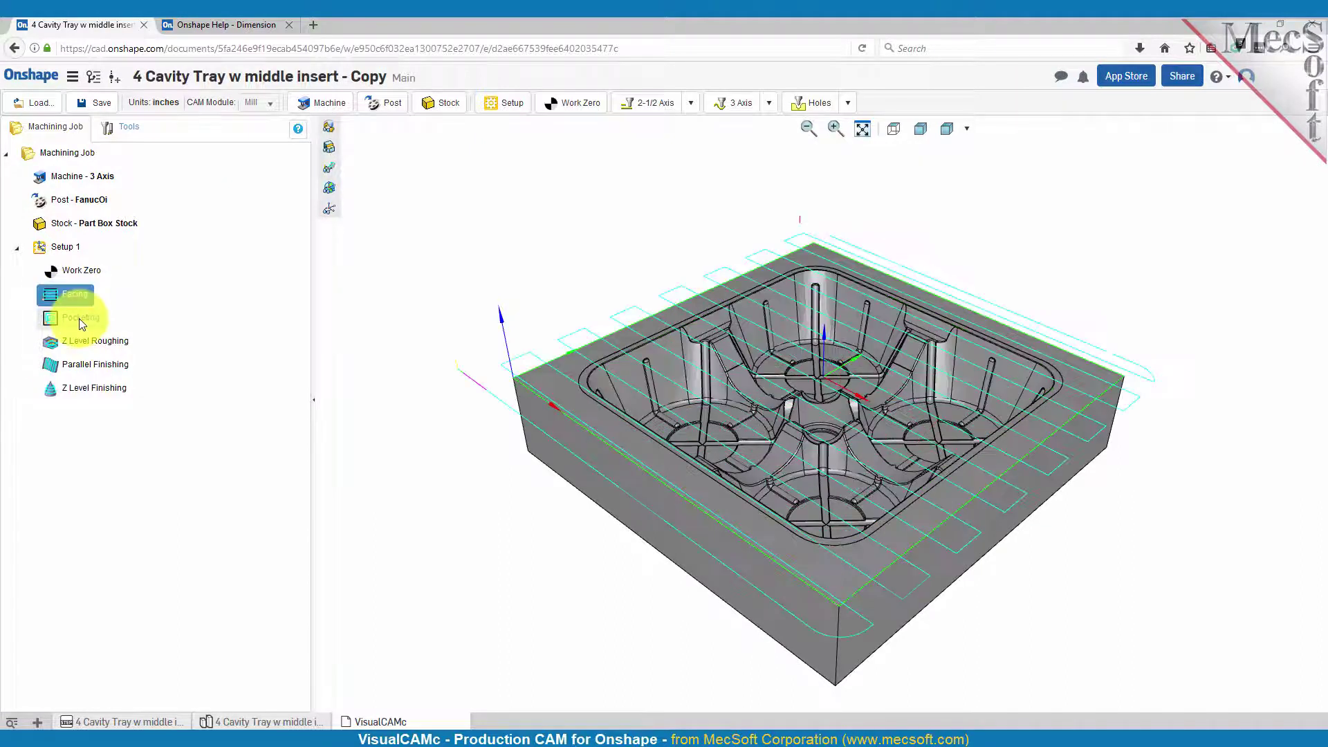
click(79, 318)
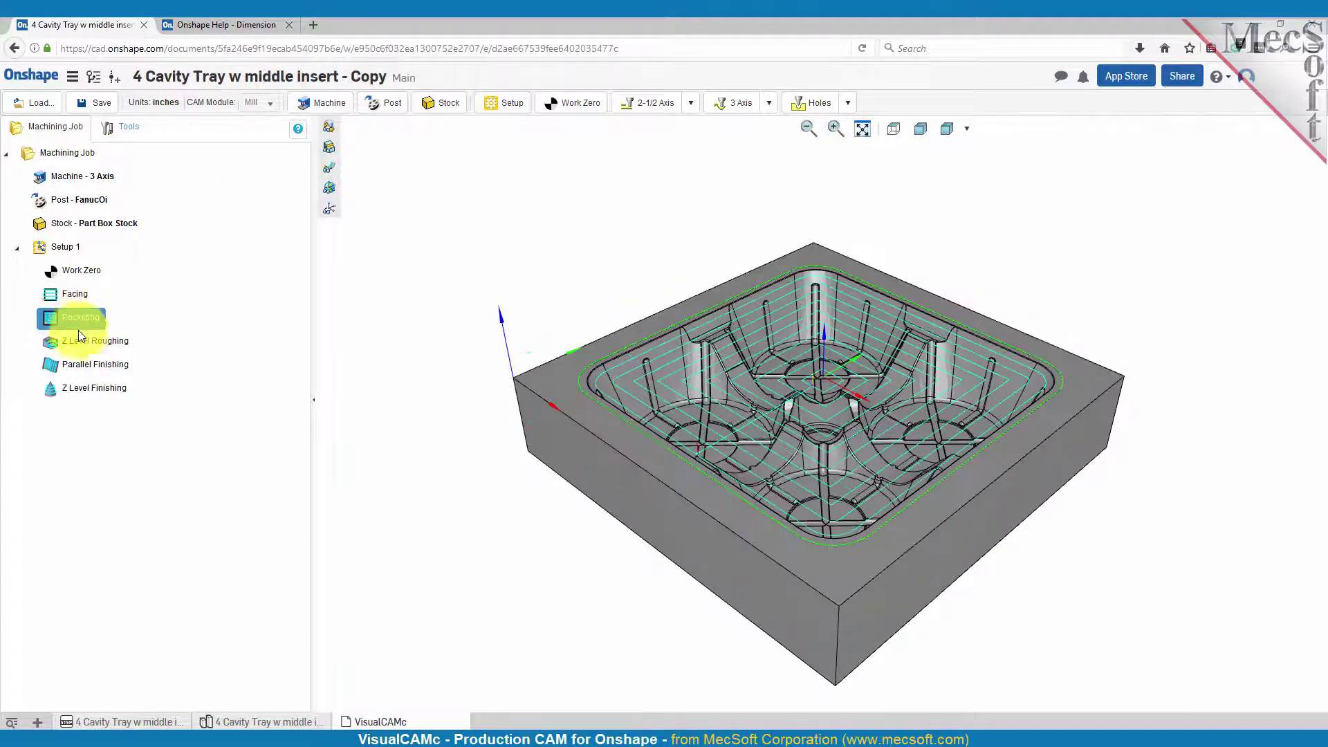
click(97, 343)
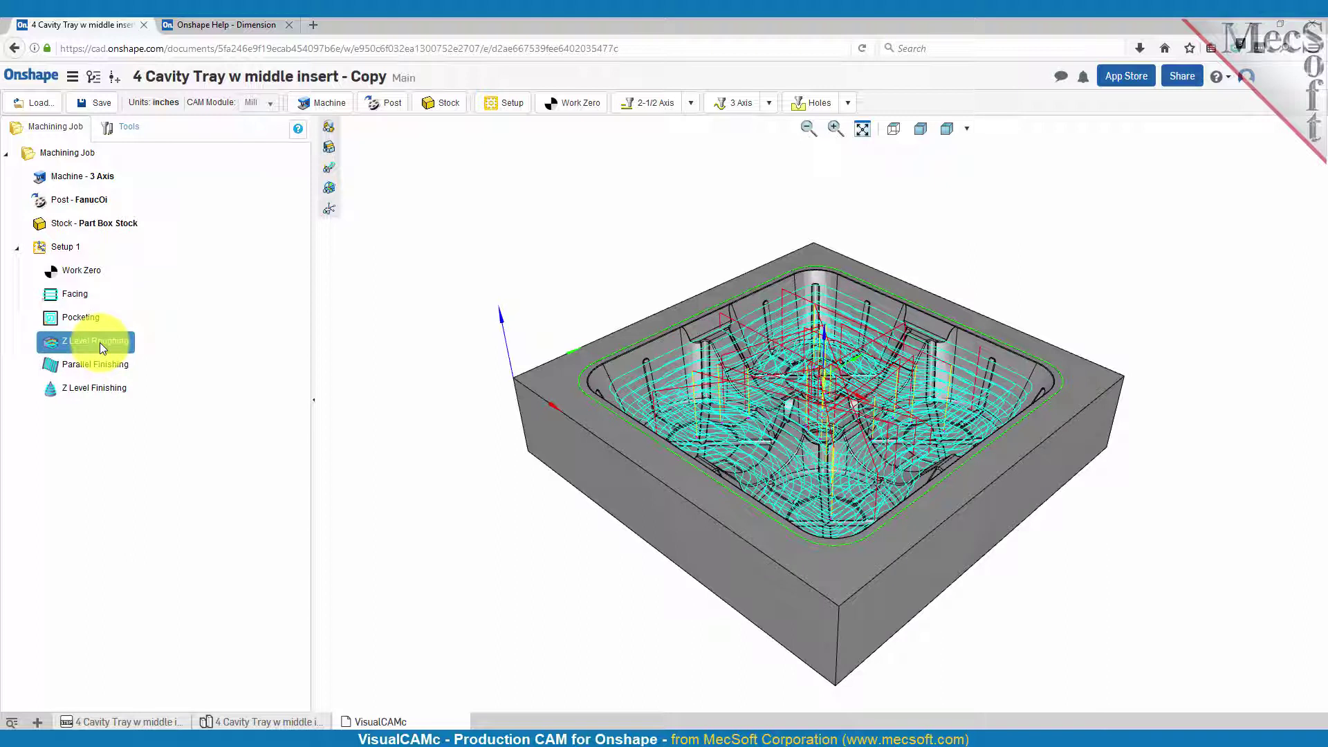
click(110, 366)
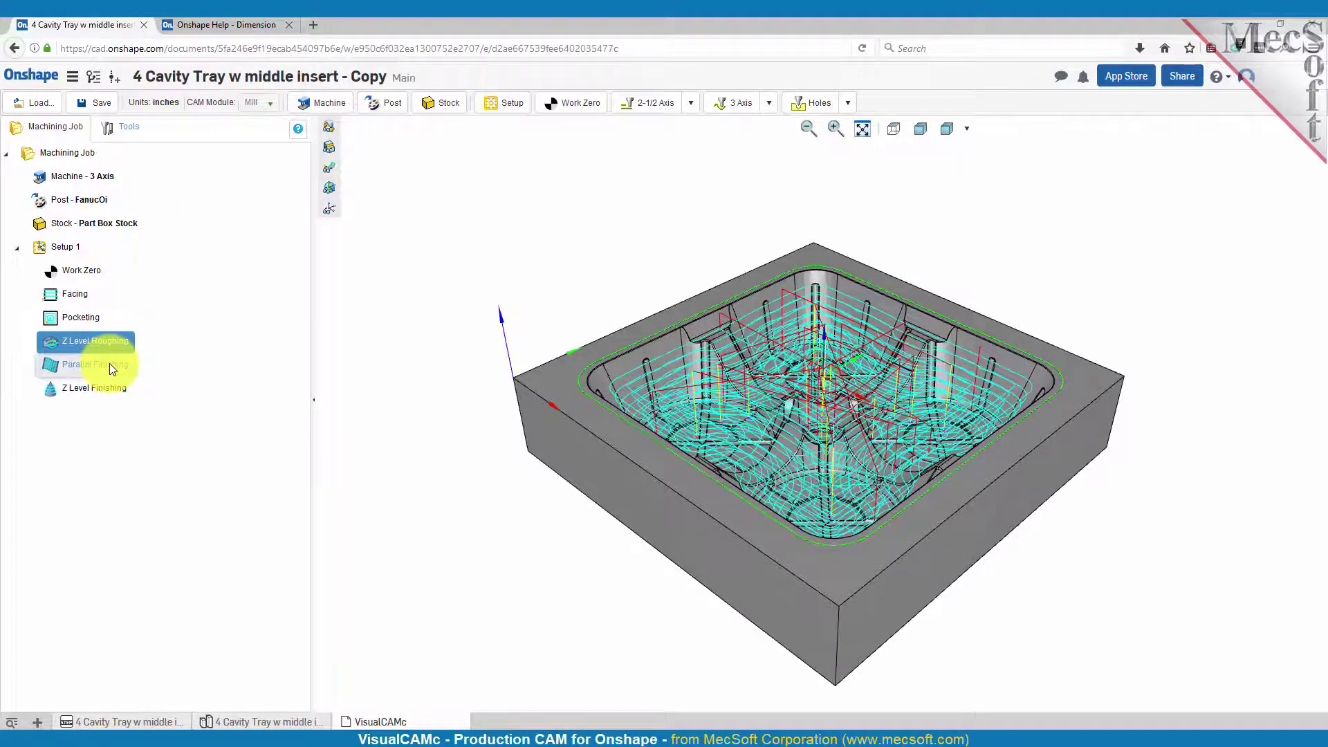
click(115, 389)
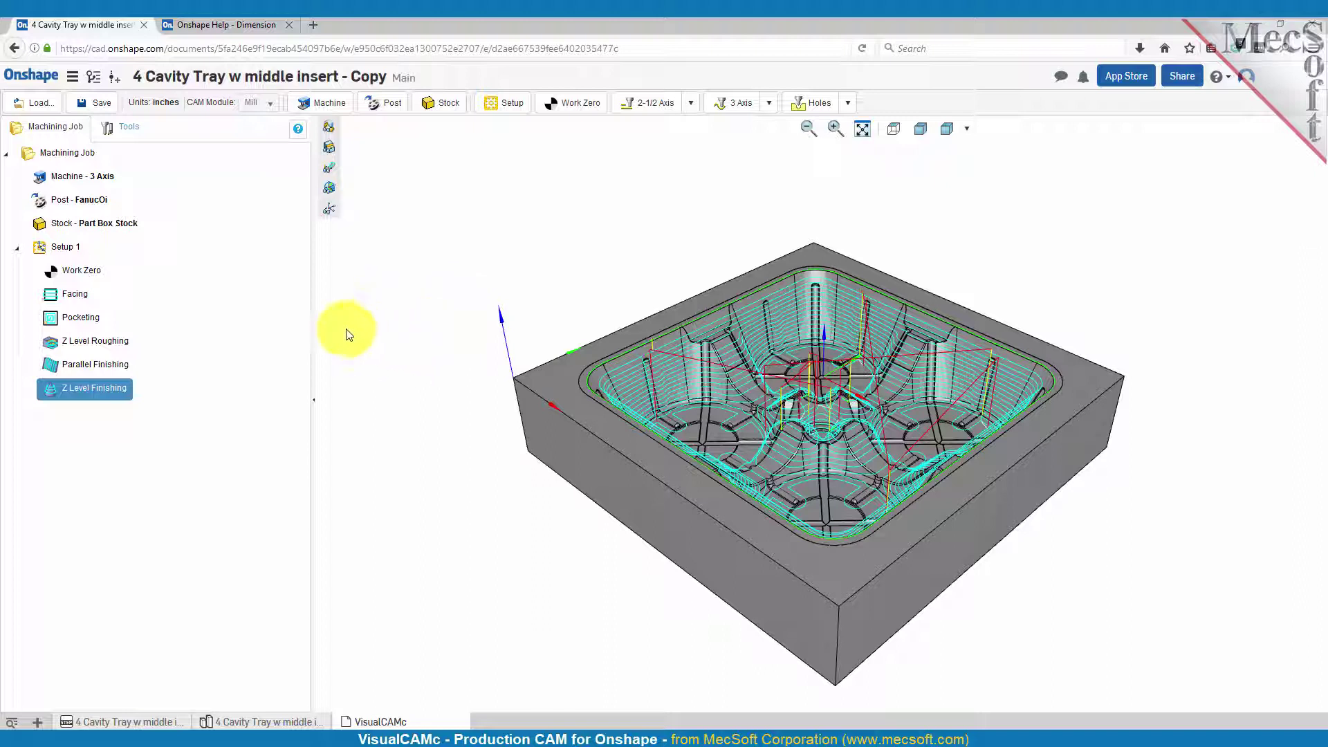
click(81, 296)
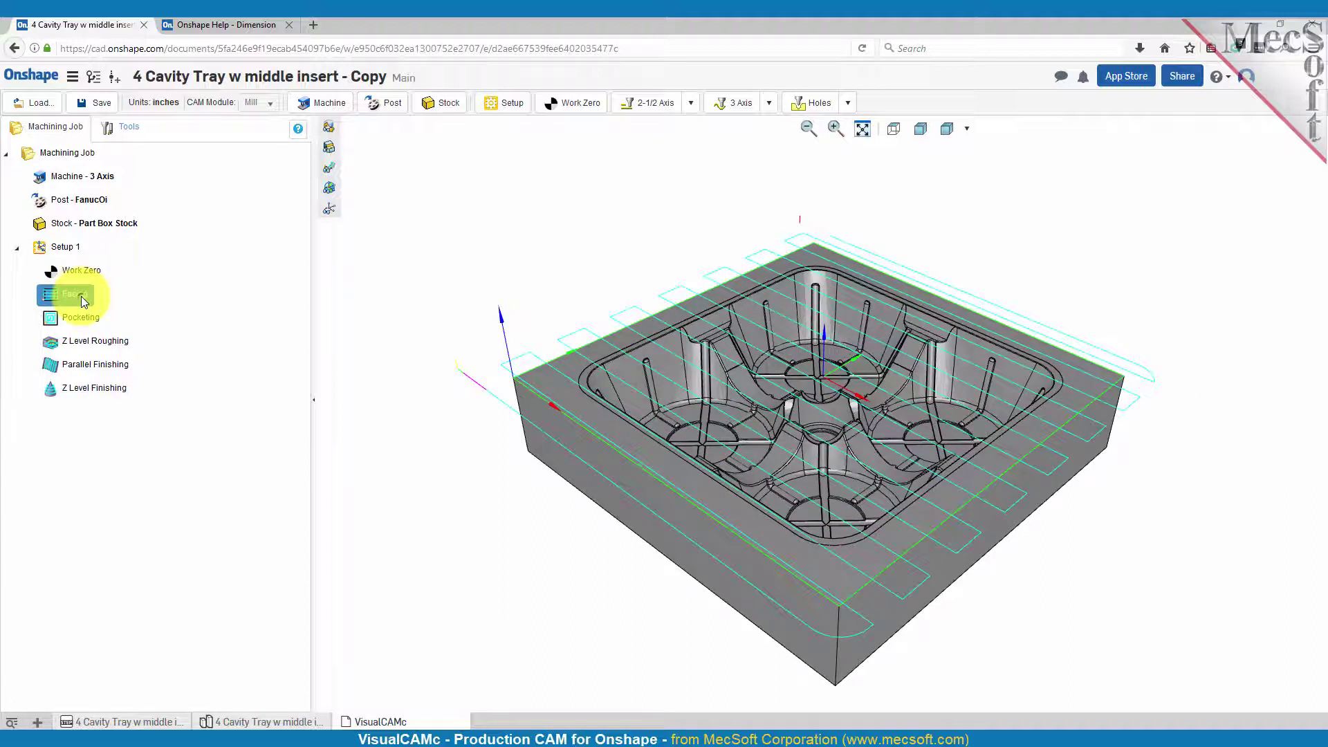
right_click(81, 296)
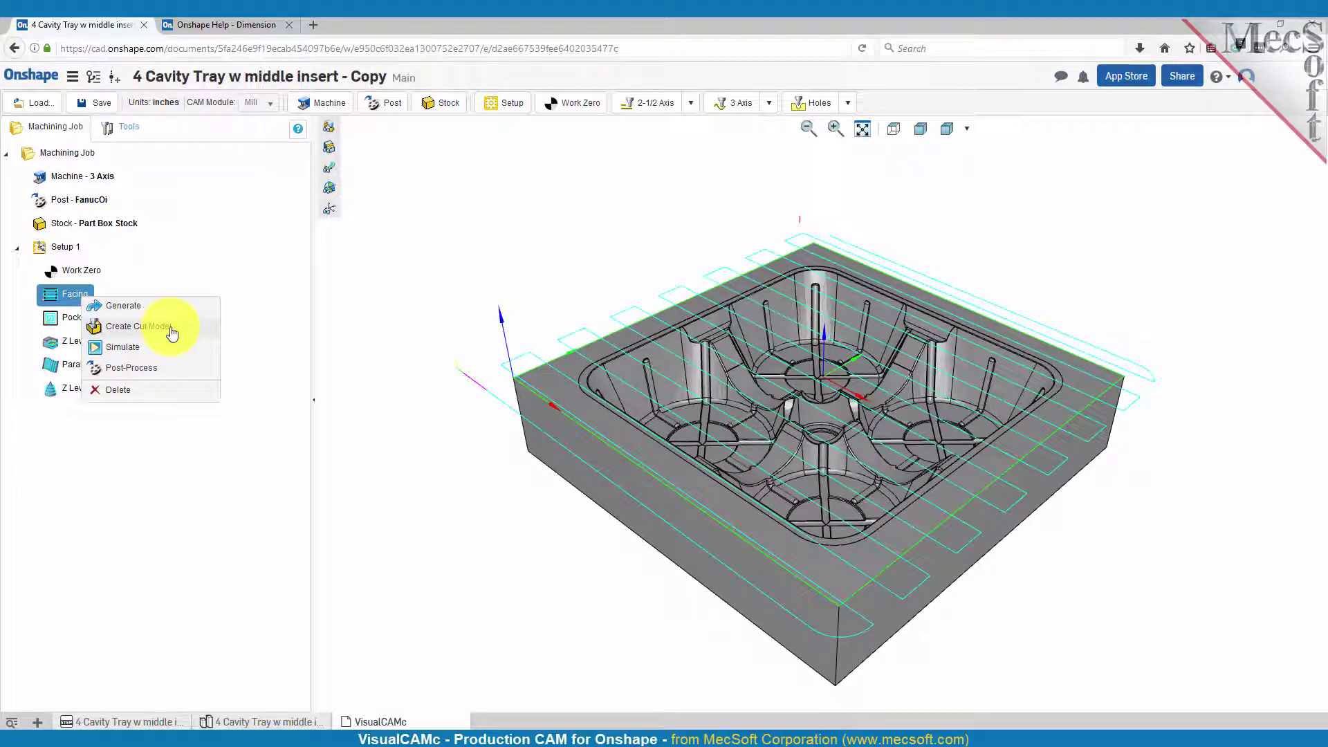
click(142, 353)
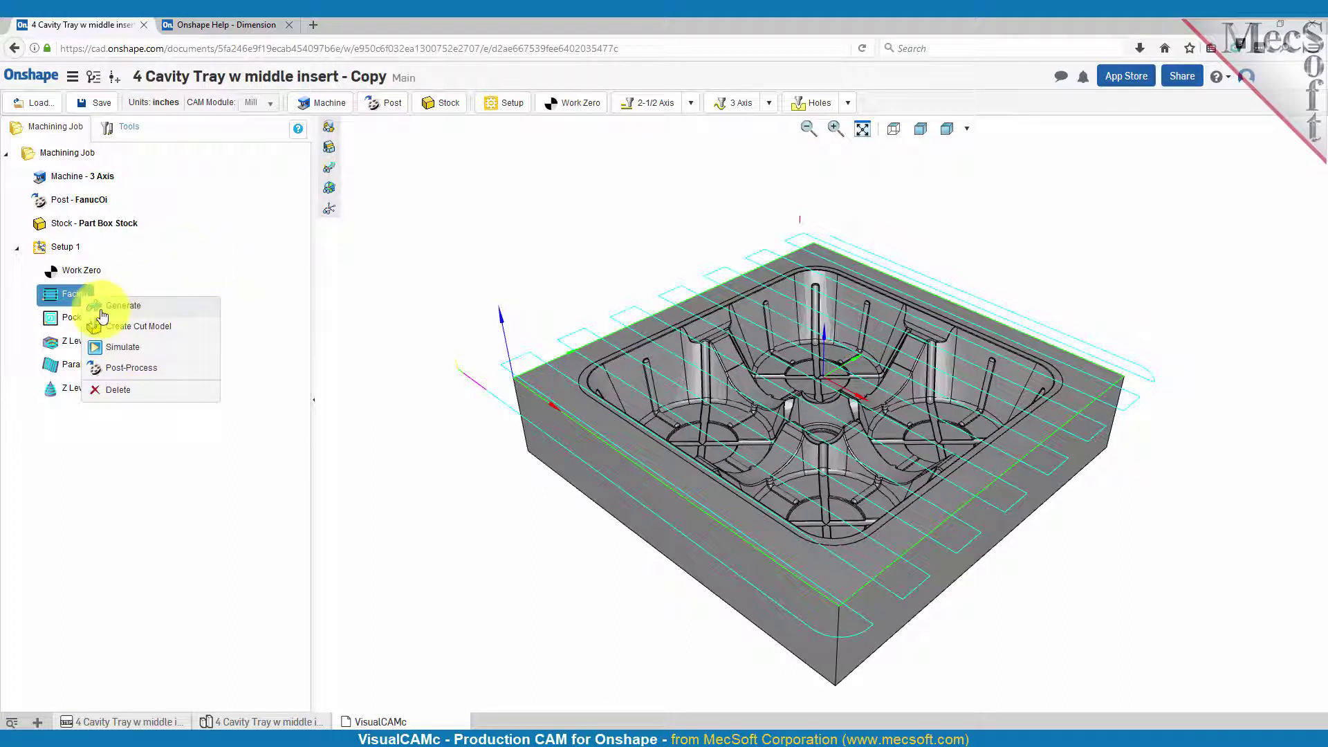
click(211, 246)
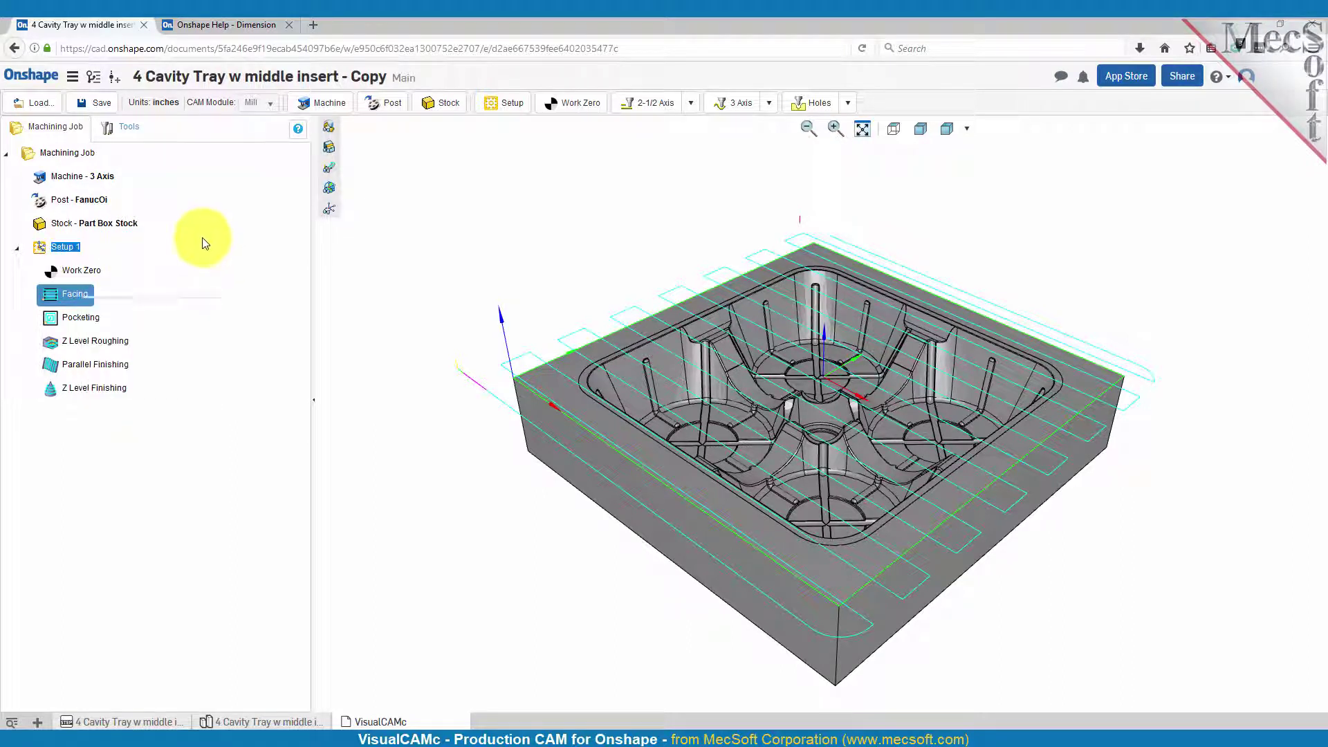
Post-process all of Setup 1, open the resulting NC file in Notepad and inspect the G-code
click(45, 245)
right_click(72, 249)
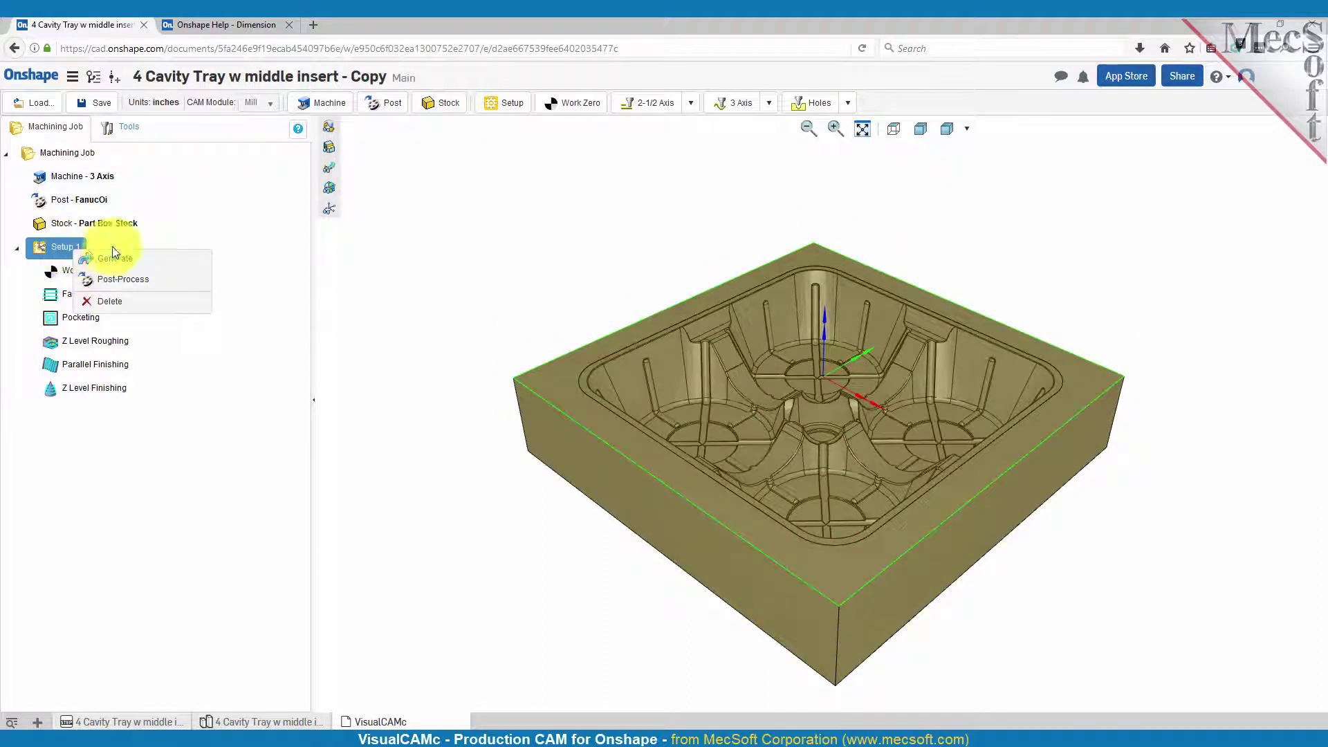
click(155, 280)
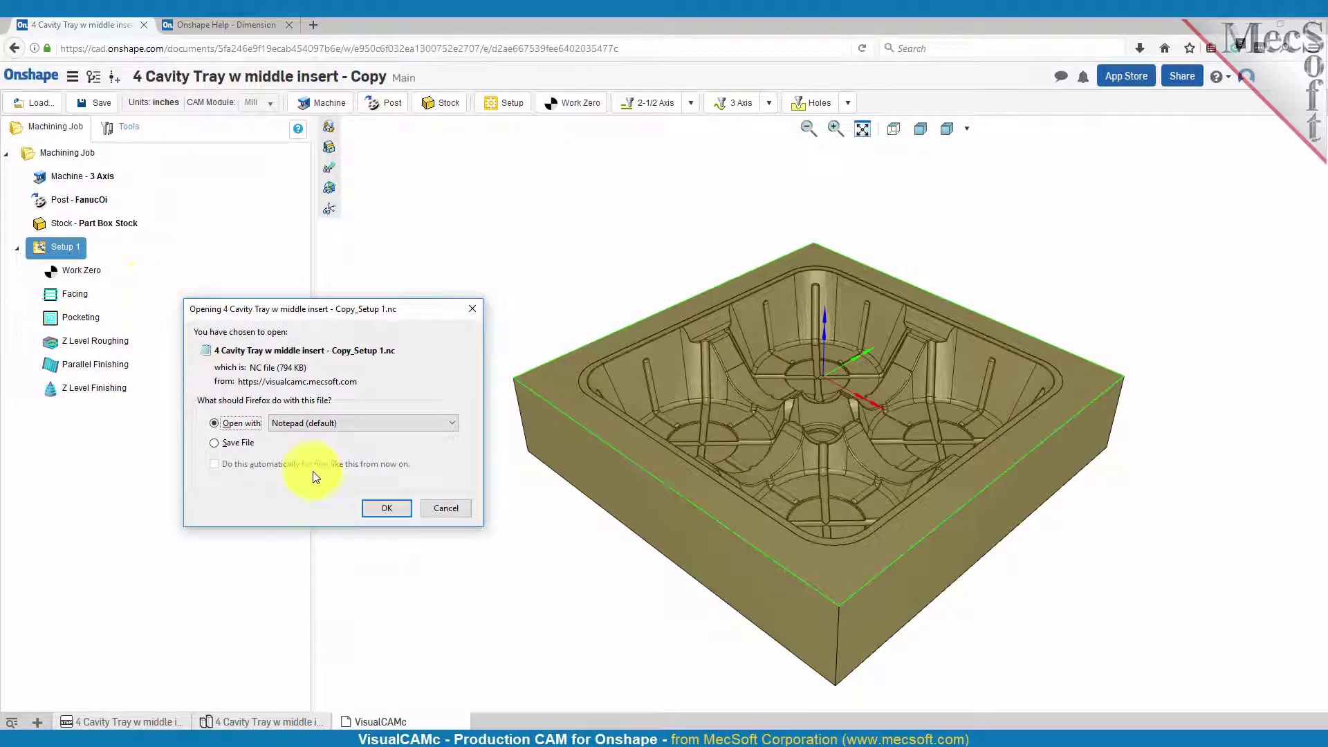
click(389, 511)
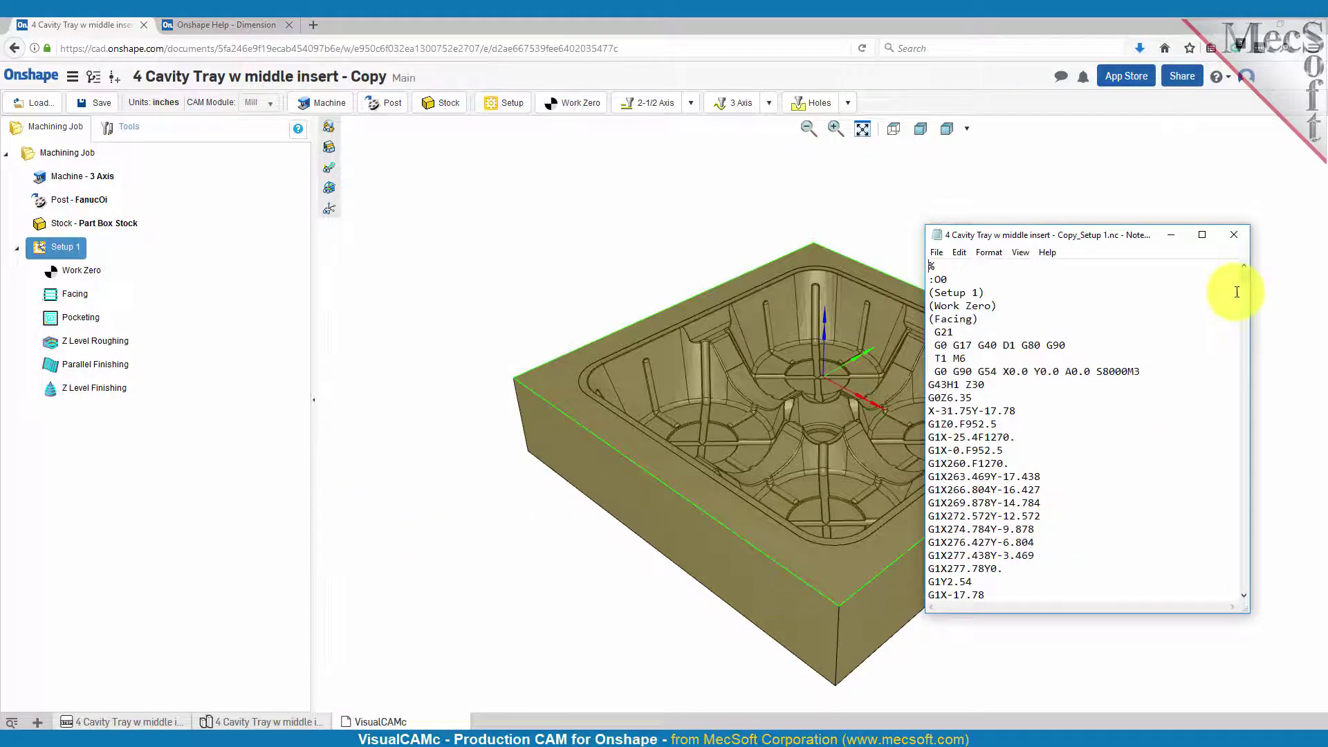
mouse_move(1243, 277)
mouse_down()
mouse_move(1247, 583)
mouse_move(1254, 270)
mouse_up()
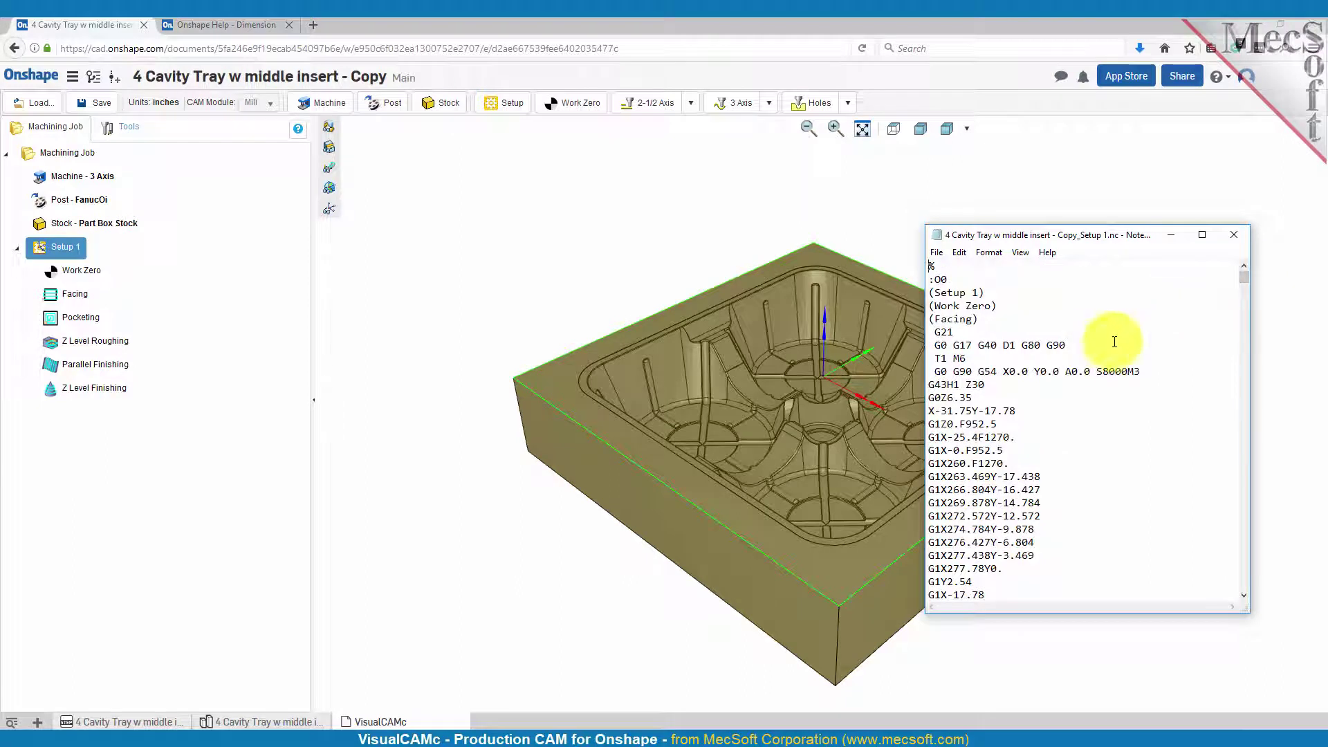